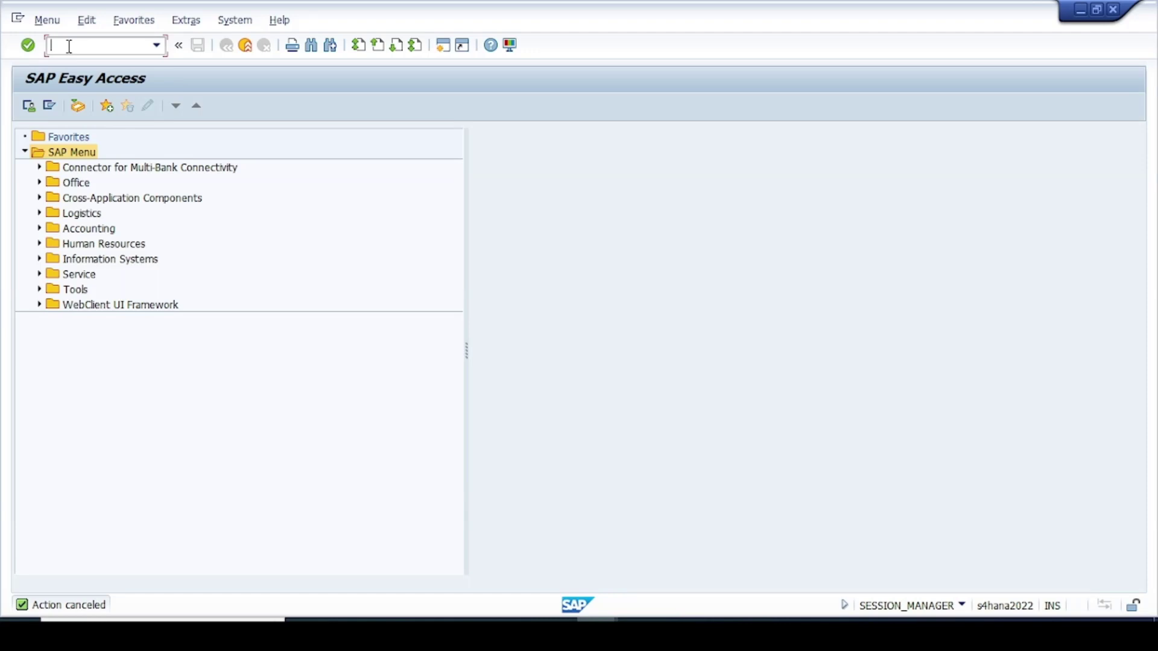
Run transaction spro and display the SAP Reference IMG
text(spro)
key(Return)
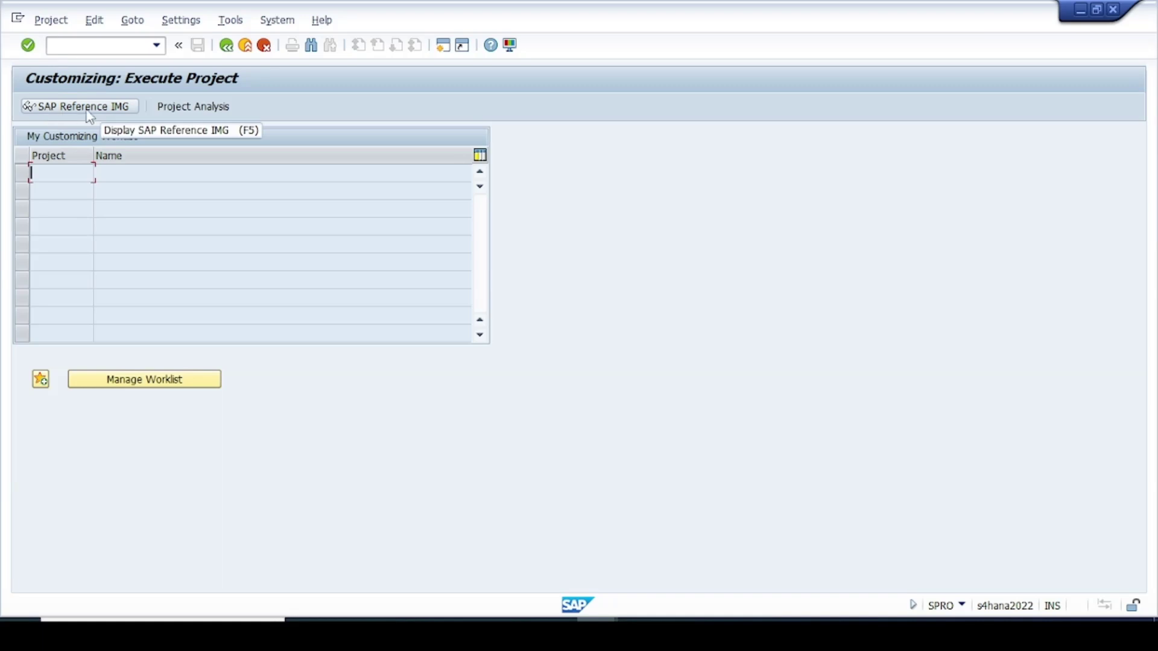
click(88, 112)
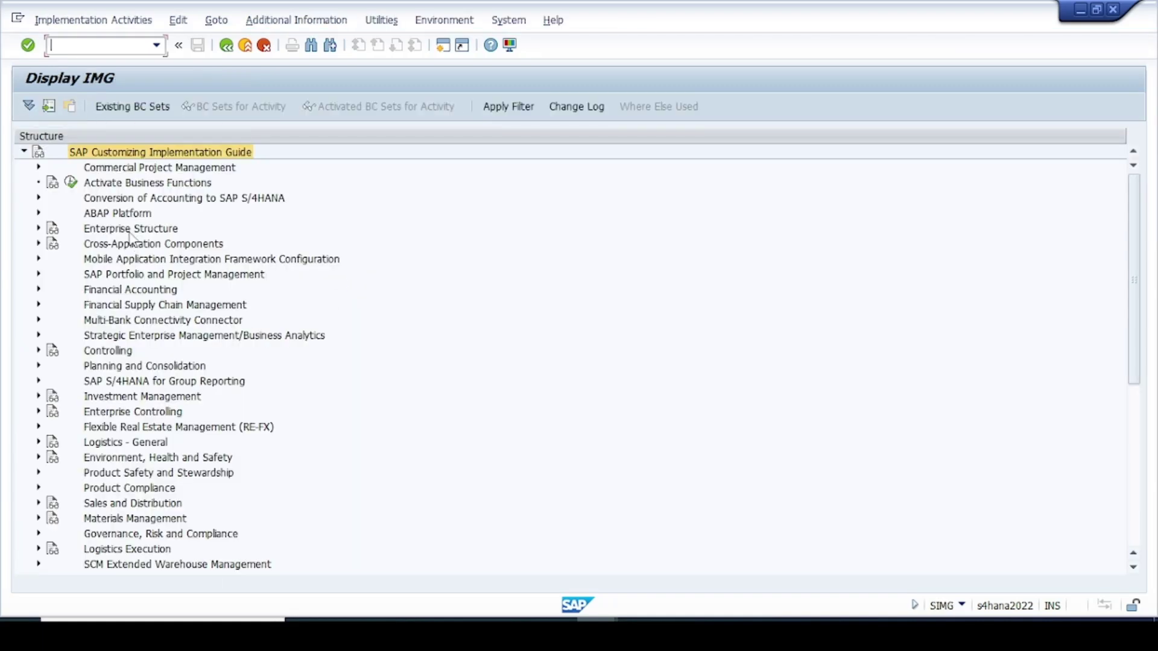
Expand the implementation guide to the Financial Accounting activities under Enterprise Structure, Definition
click(127, 231)
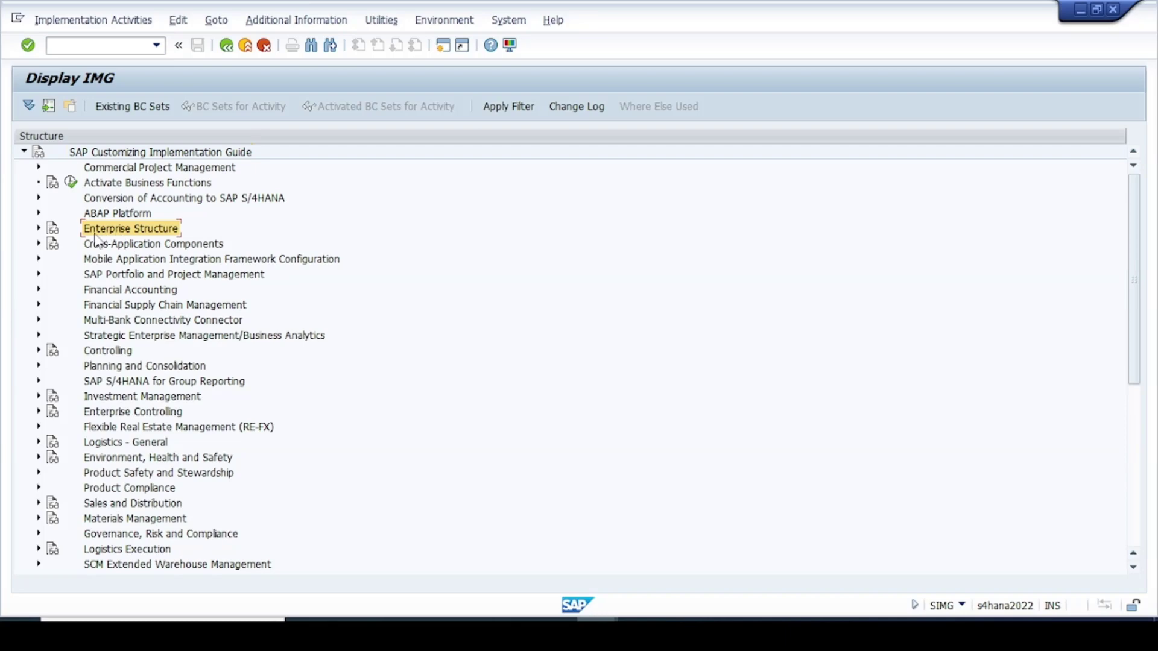
click(37, 228)
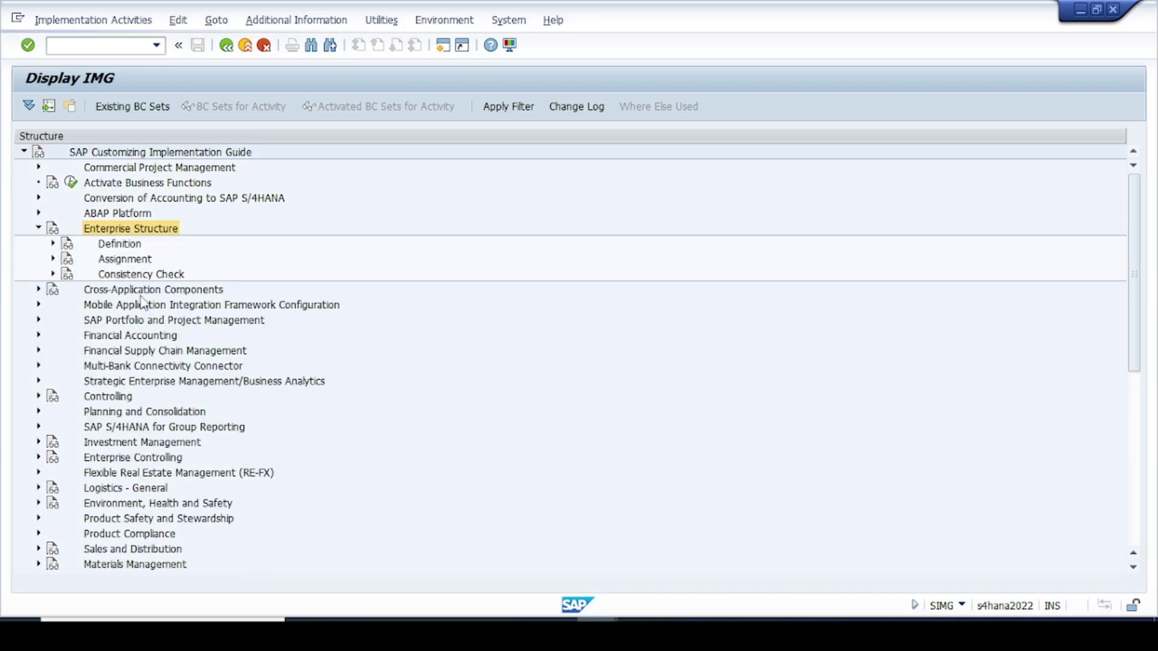
click(117, 244)
click(53, 244)
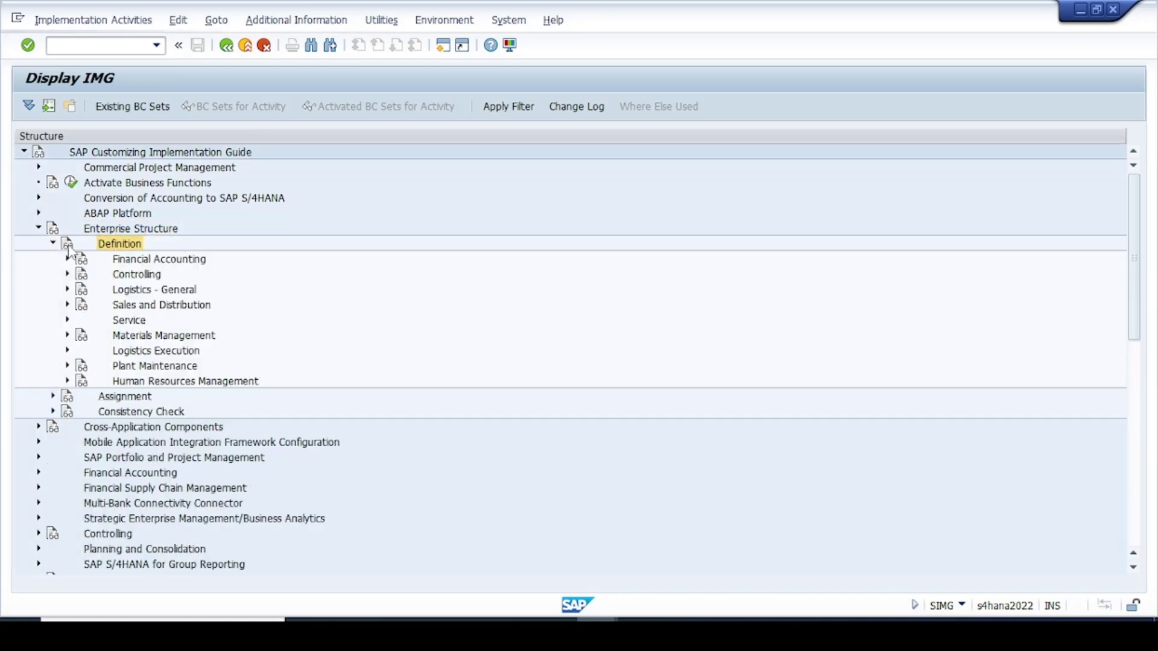
click(154, 261)
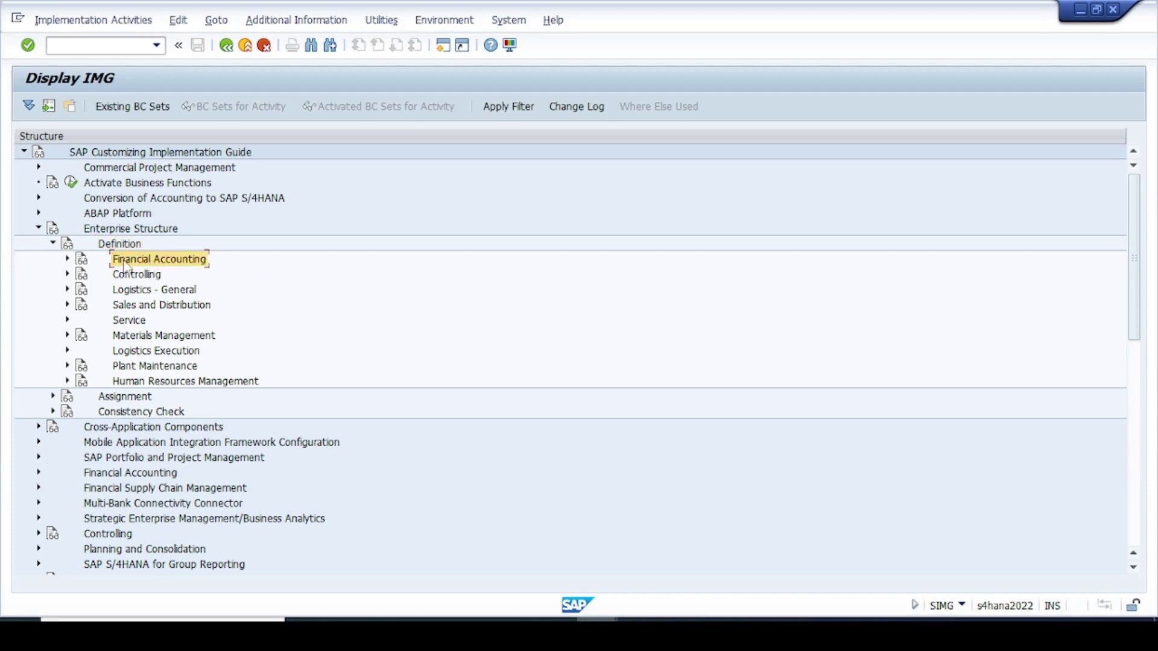
click(67, 260)
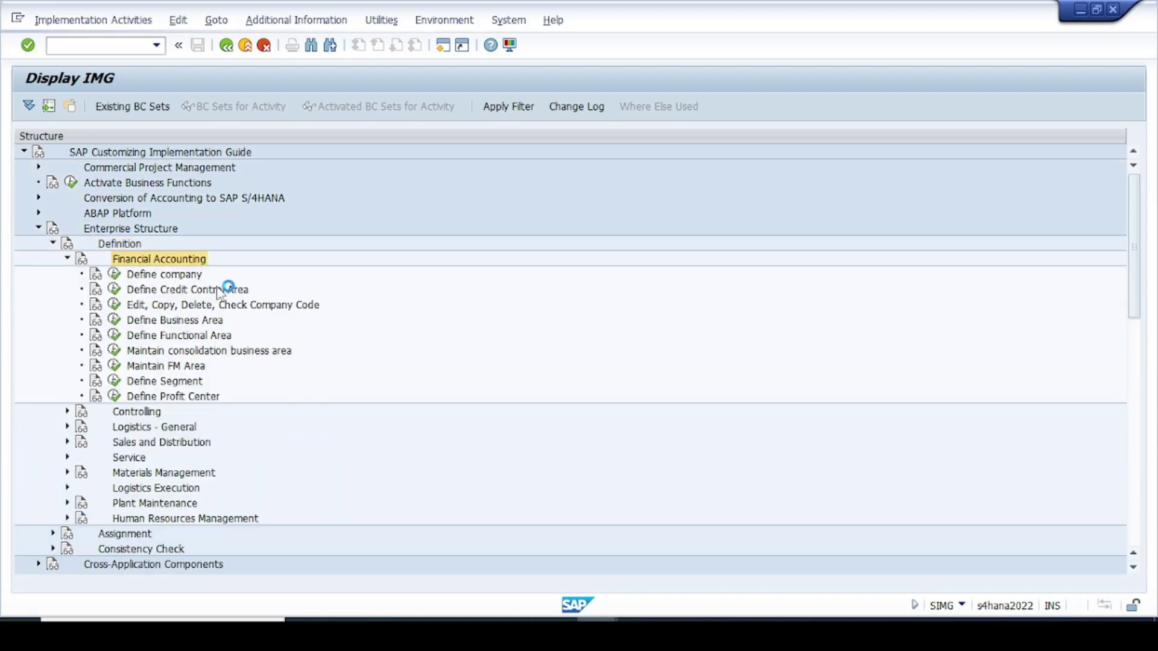
Execute Edit, Copy, Delete, Check Company Code and open its Edit Company Code Data activity
click(173, 279)
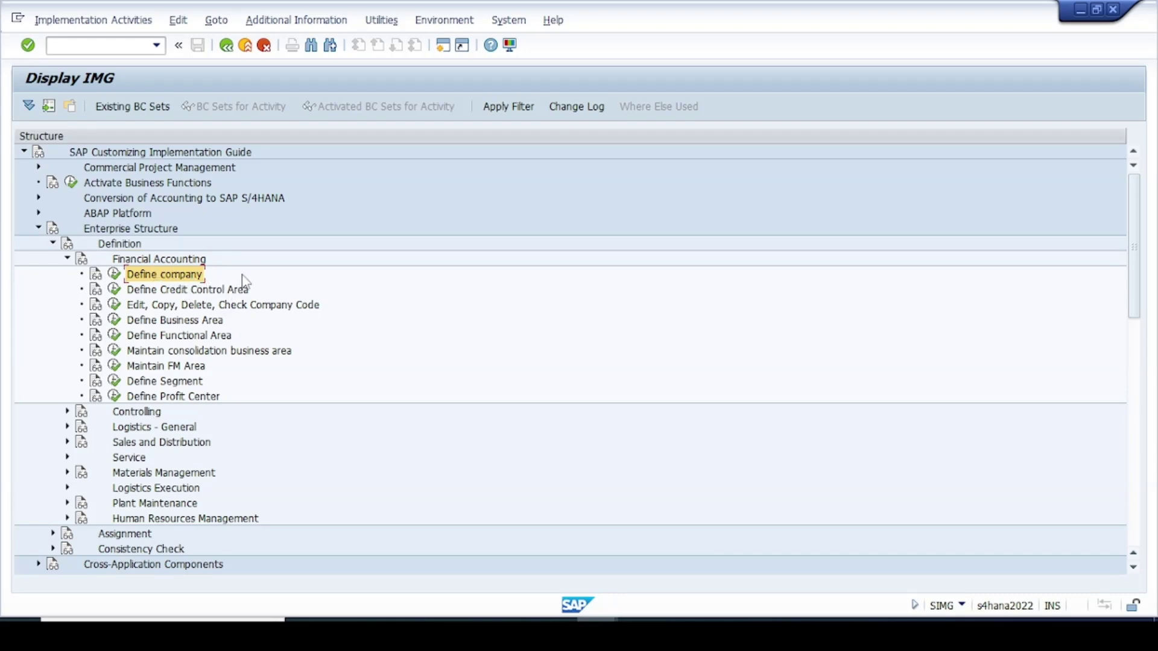
click(173, 306)
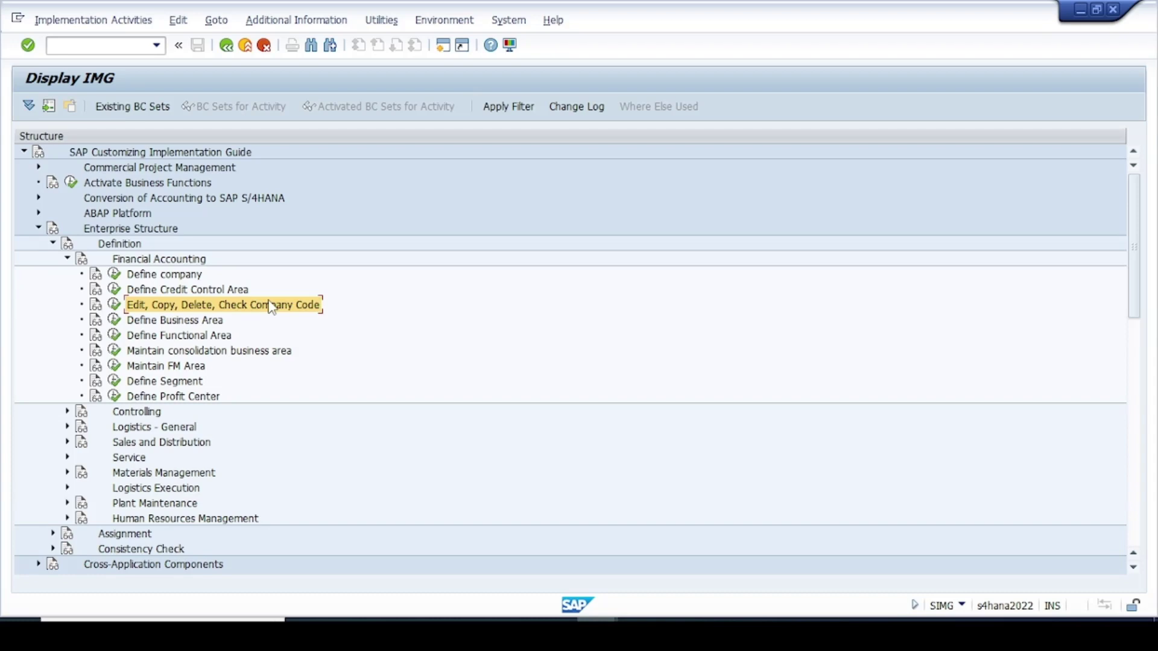
click(118, 308)
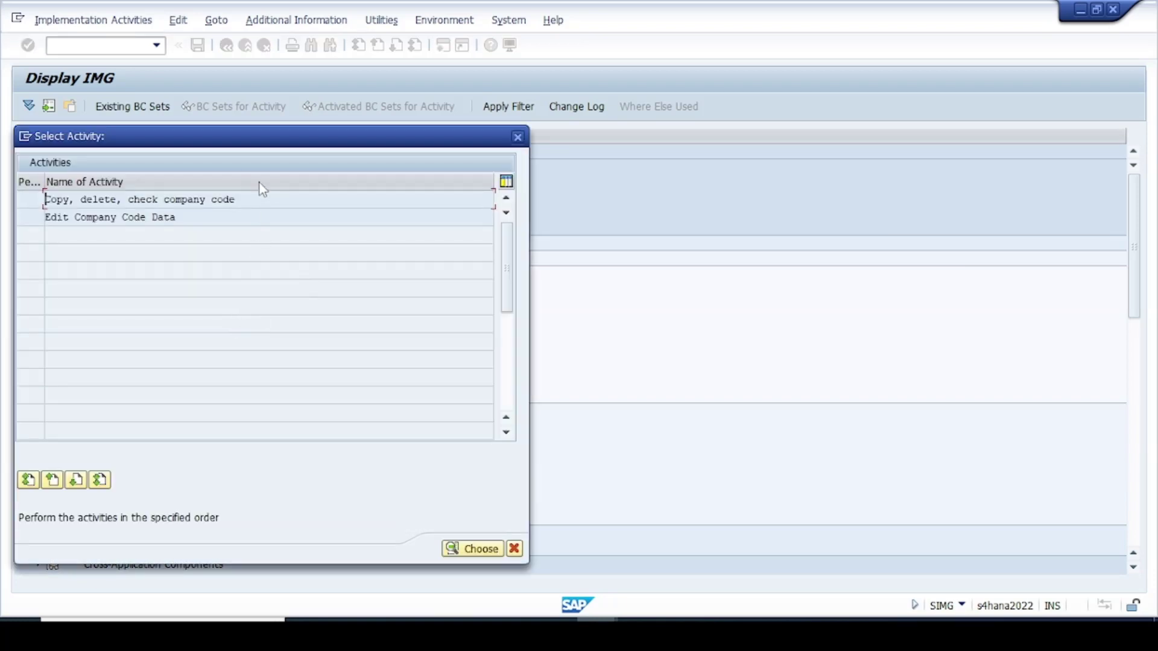
drag(194, 142, 369, 158)
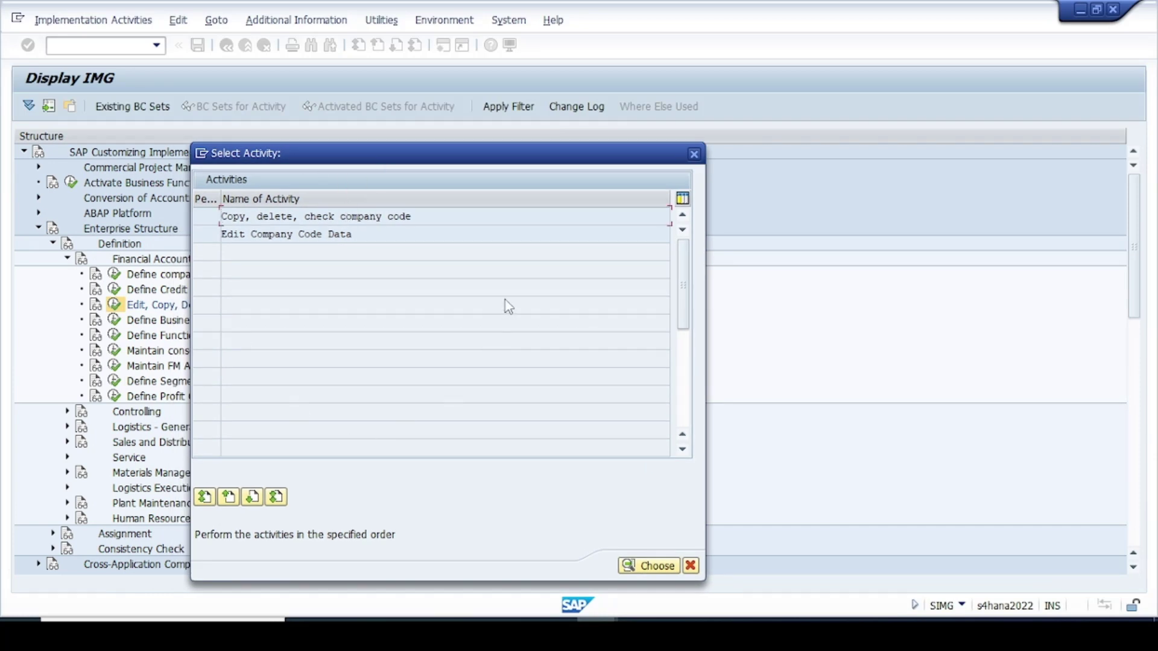
click(213, 218)
click(420, 217)
key(shift+Tab)
key(Down)
double_click(320, 235)
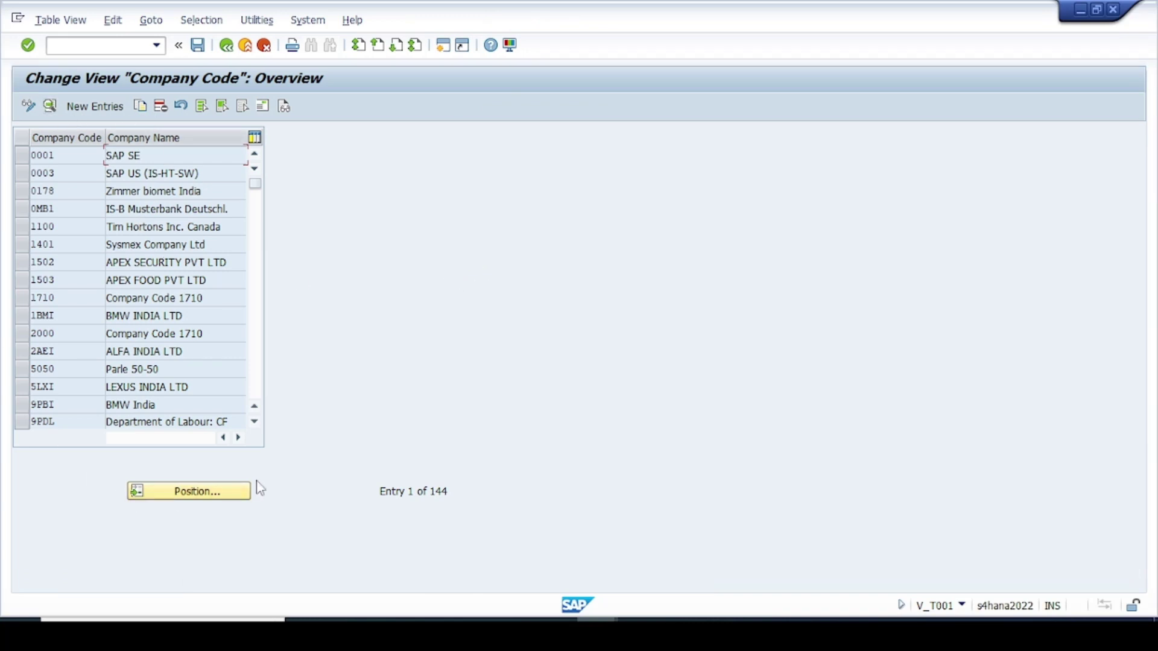
Look through the existing company codes and start a new company code entry
click(82, 234)
scroll(68, 316, down, 3)
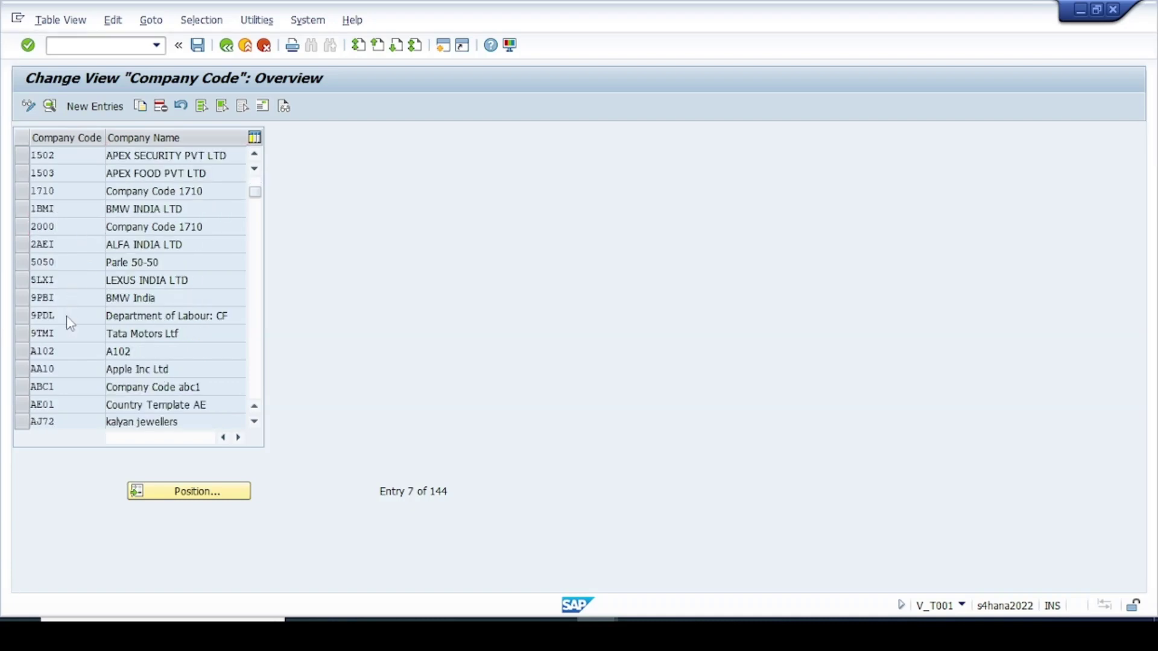
scroll(74, 316, down, 1)
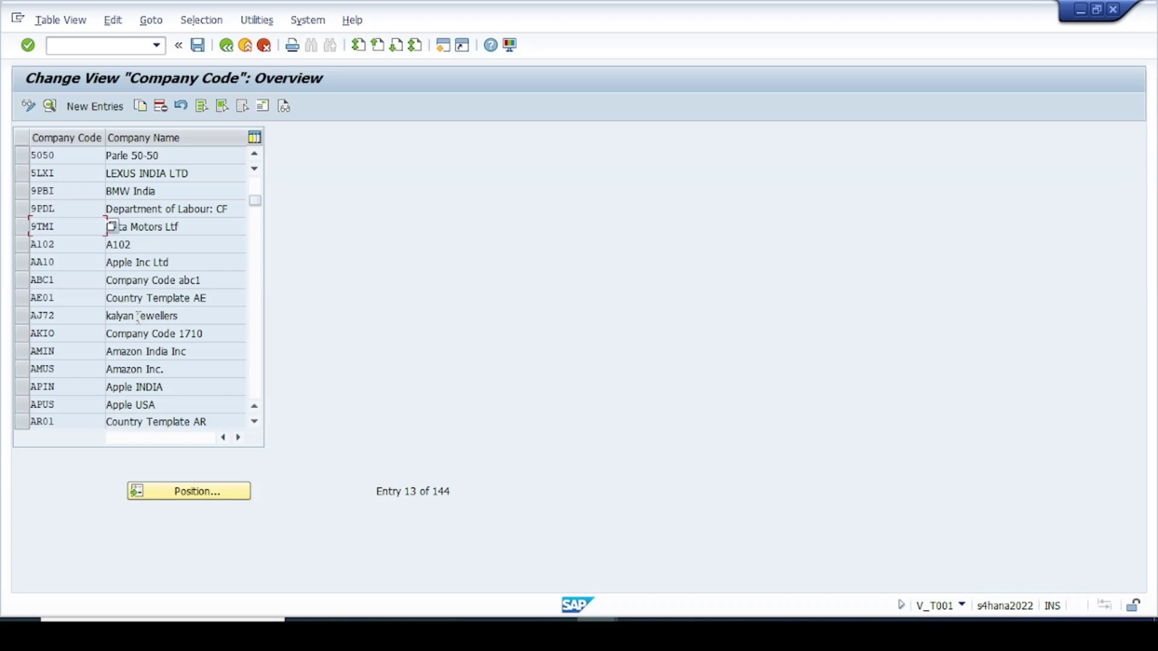
scroll(159, 318, down, 2)
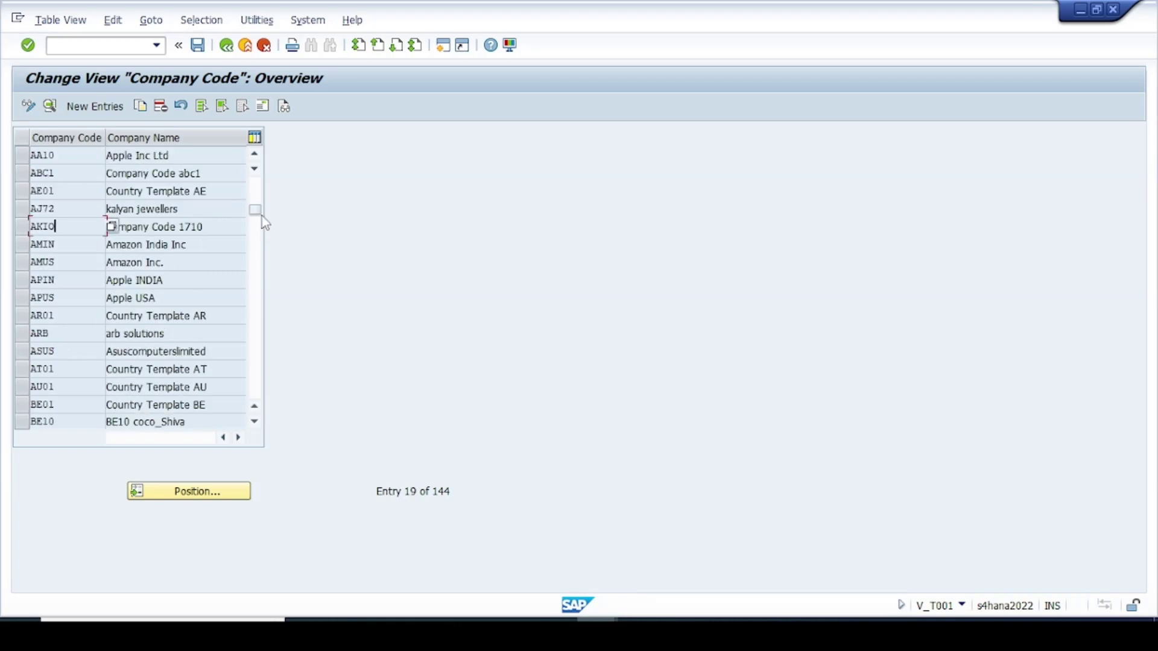
drag(258, 215, 258, 182)
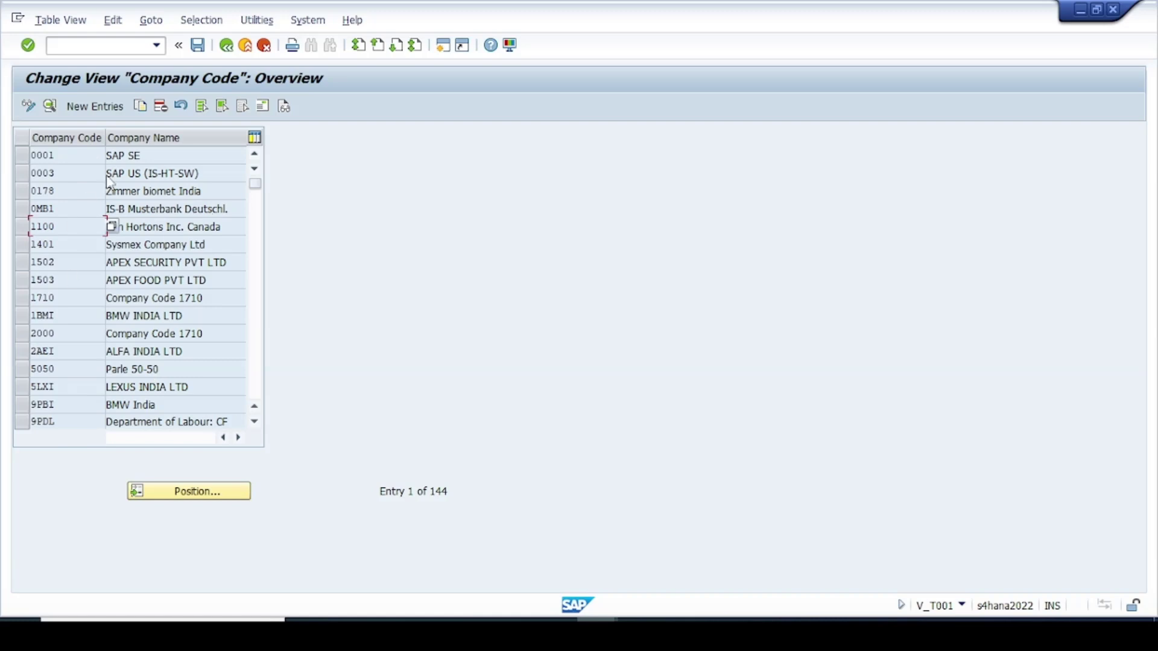
click(76, 155)
click(89, 108)
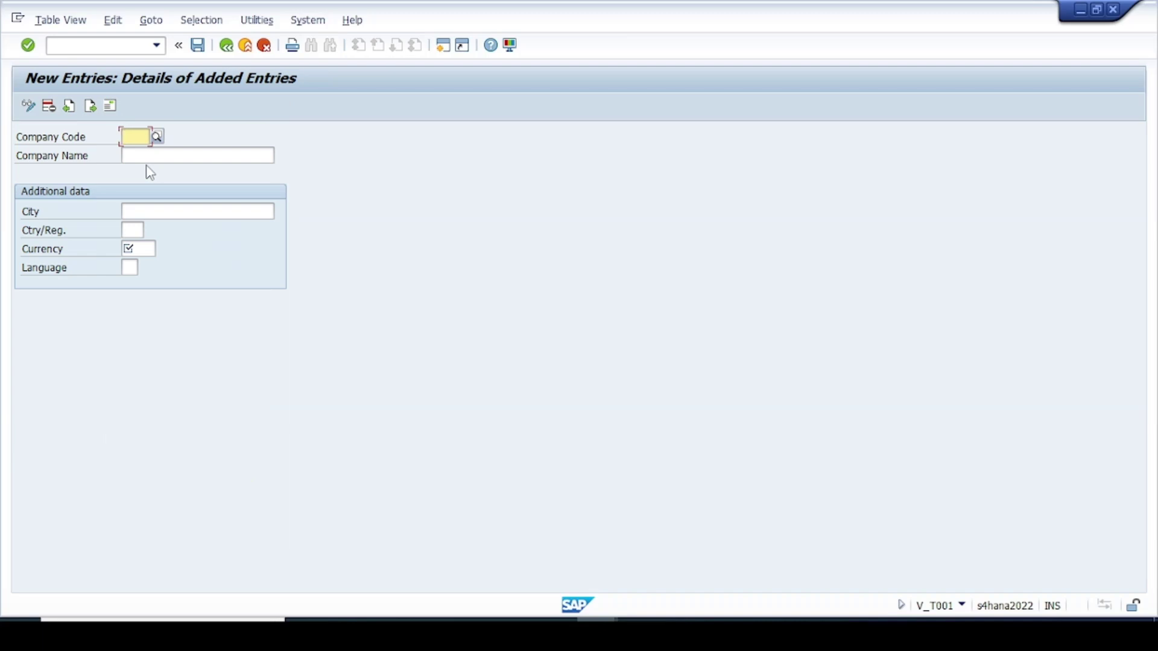
Enter V001 as the company code and VOLVO India as the company name
text(V001)
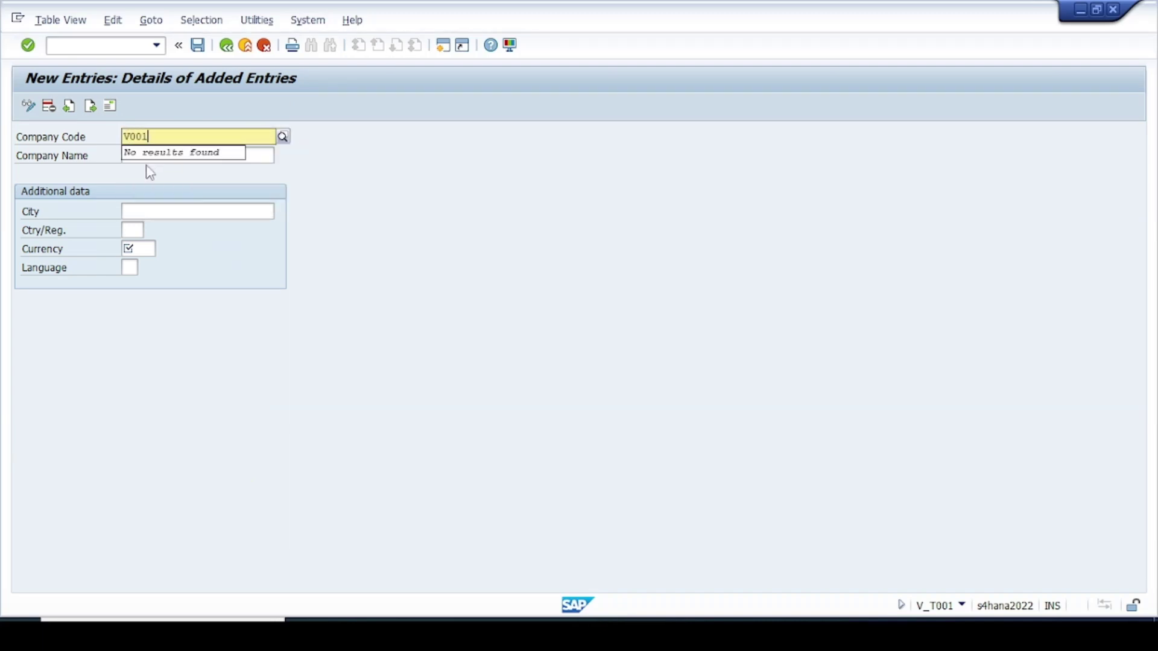
key(Return)
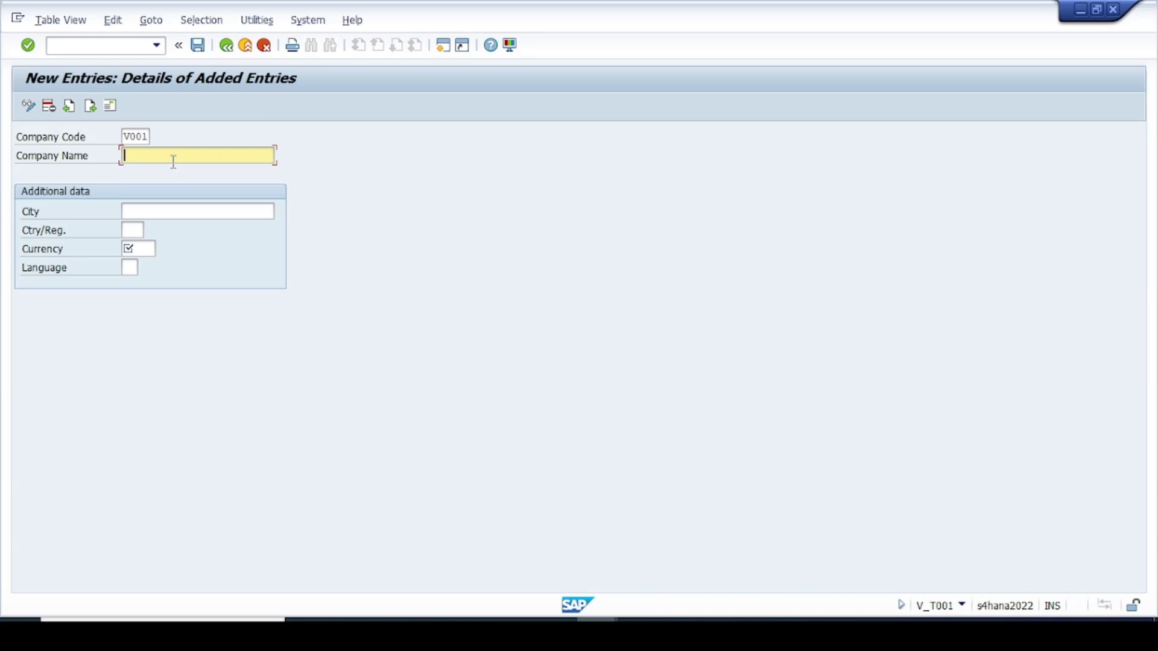
text(VO)
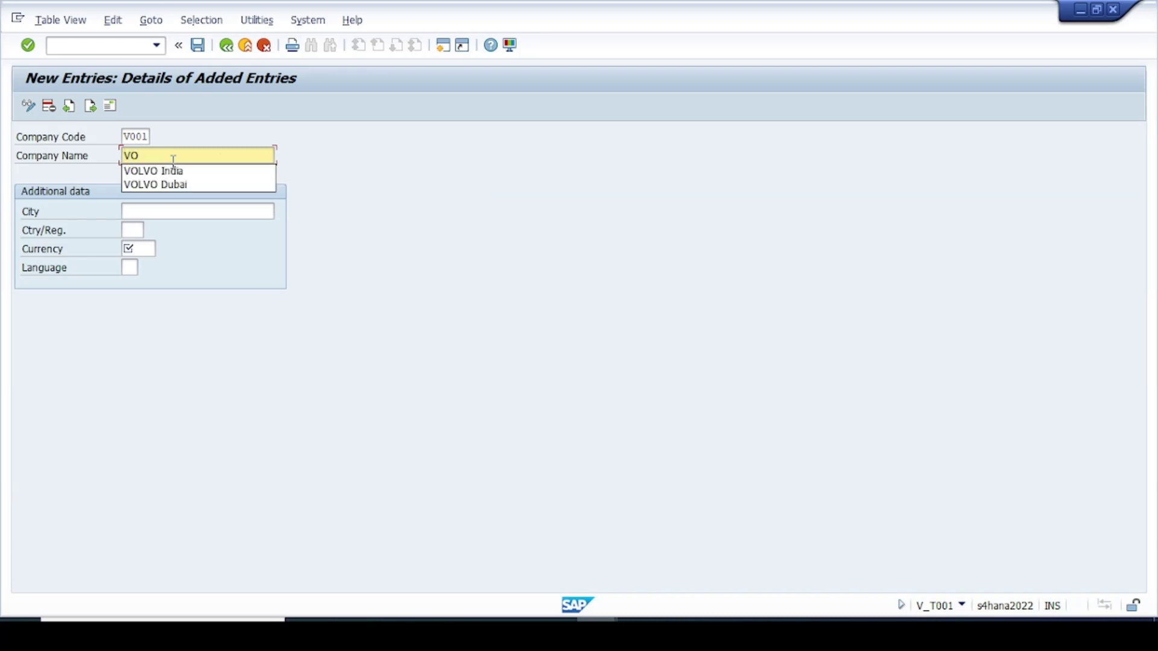
key(Down)
key(Return)
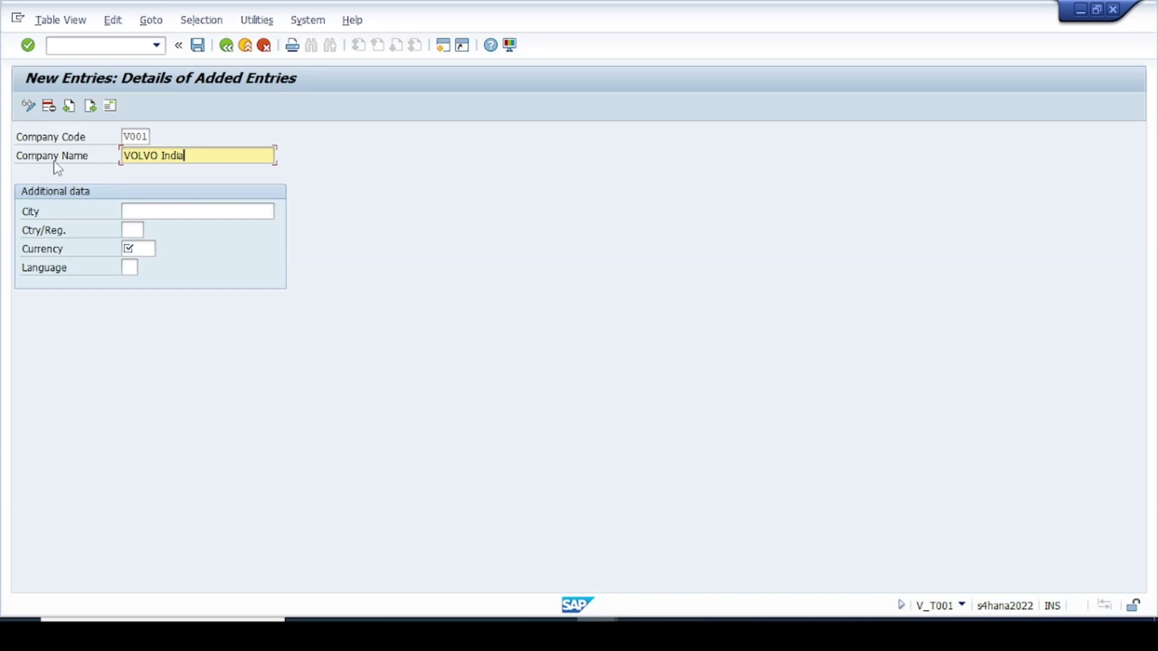
Set the company code's city to Bangalore and its country to IN
click(165, 210)
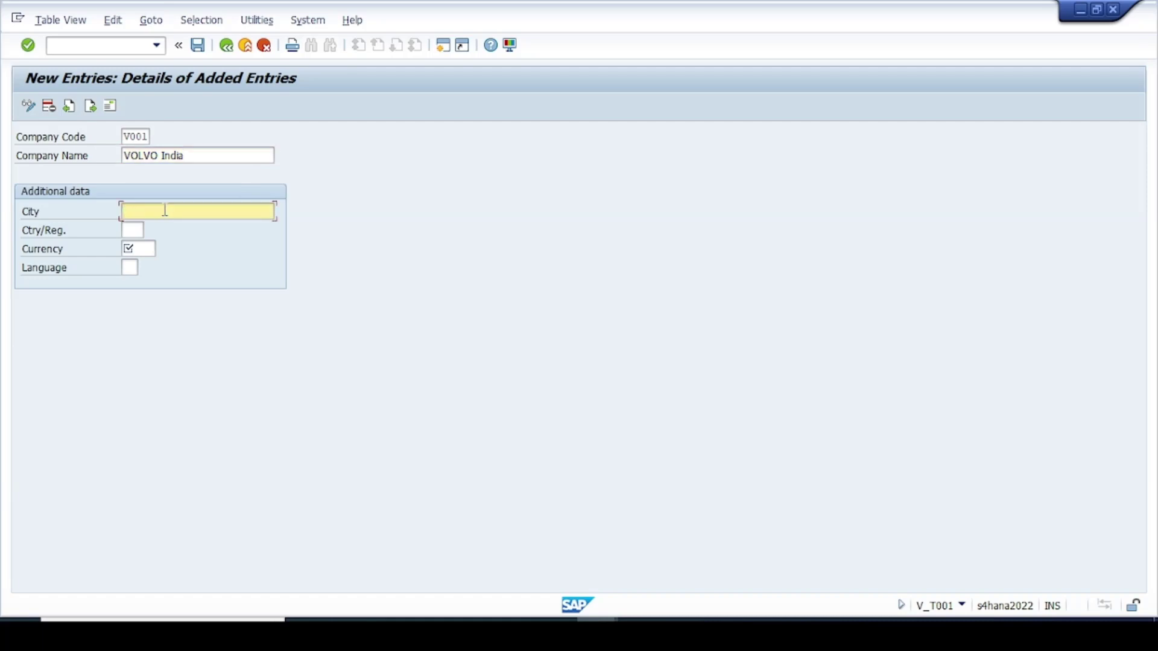
text(Ba)
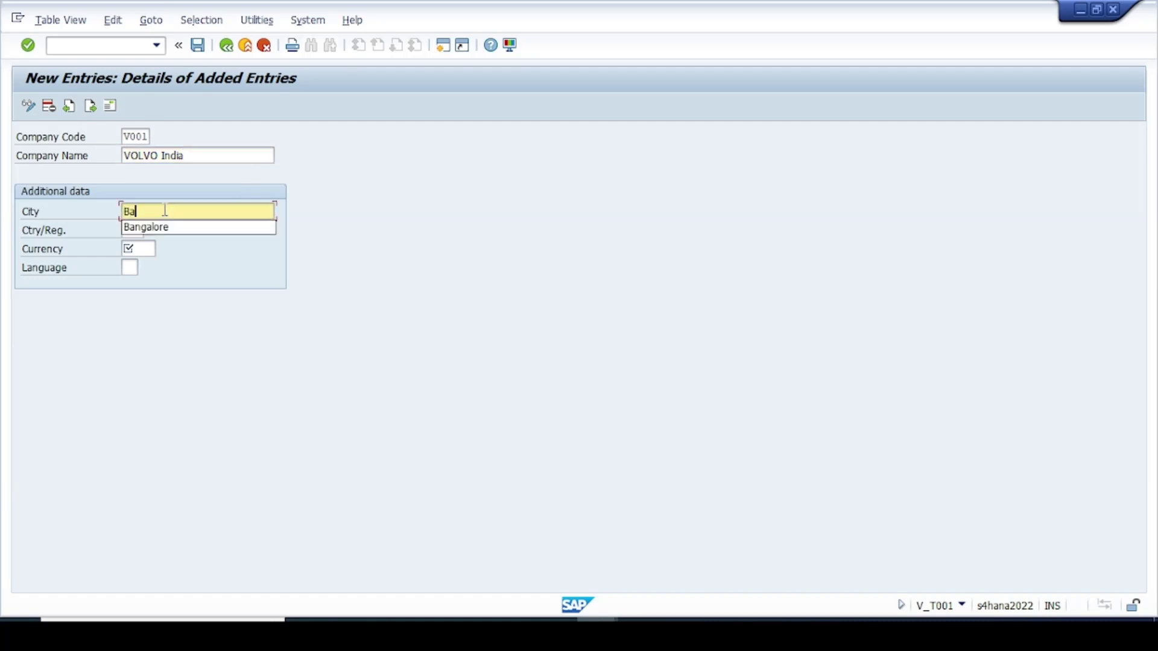
key(Down)
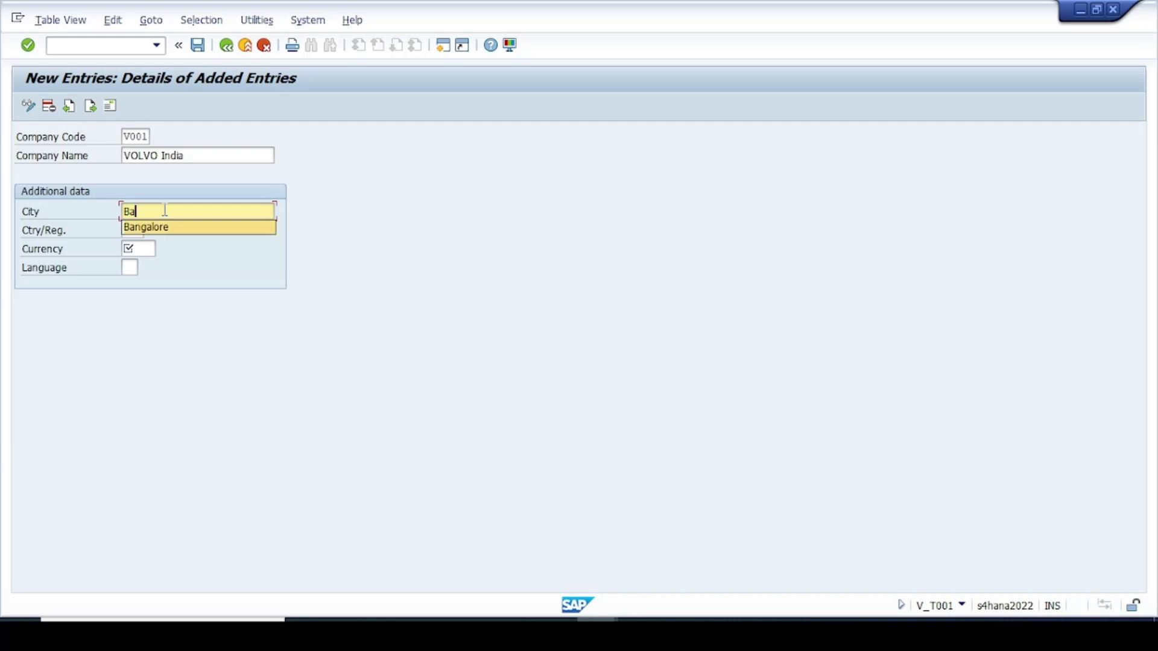
key(Return)
key(Tab)
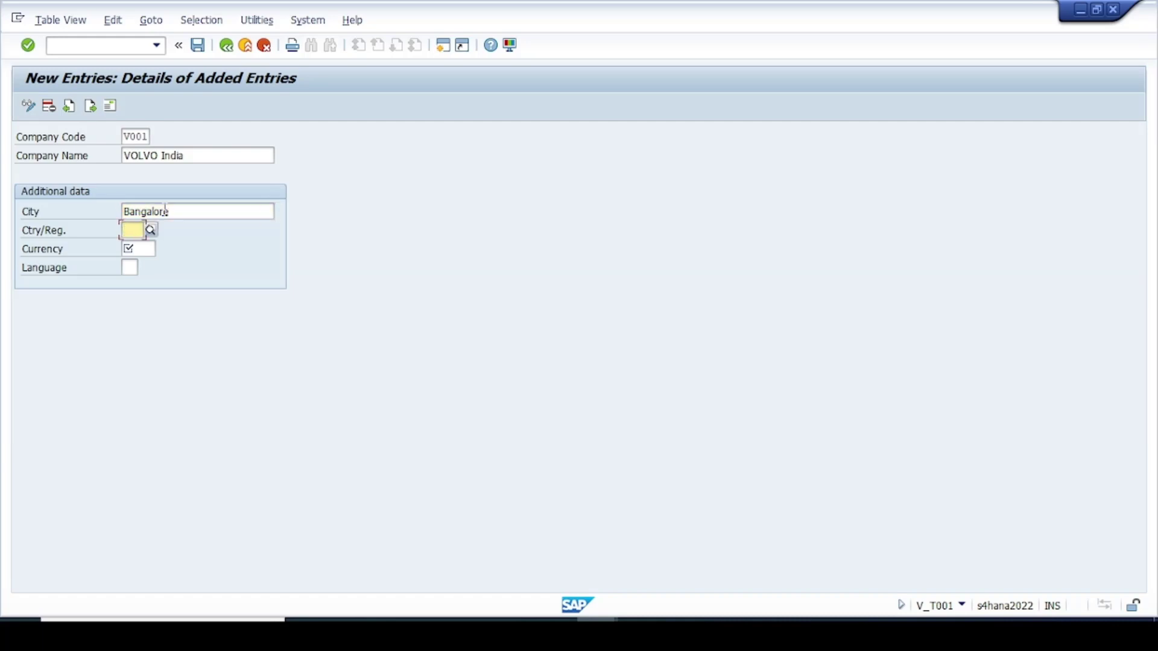
text(IN)
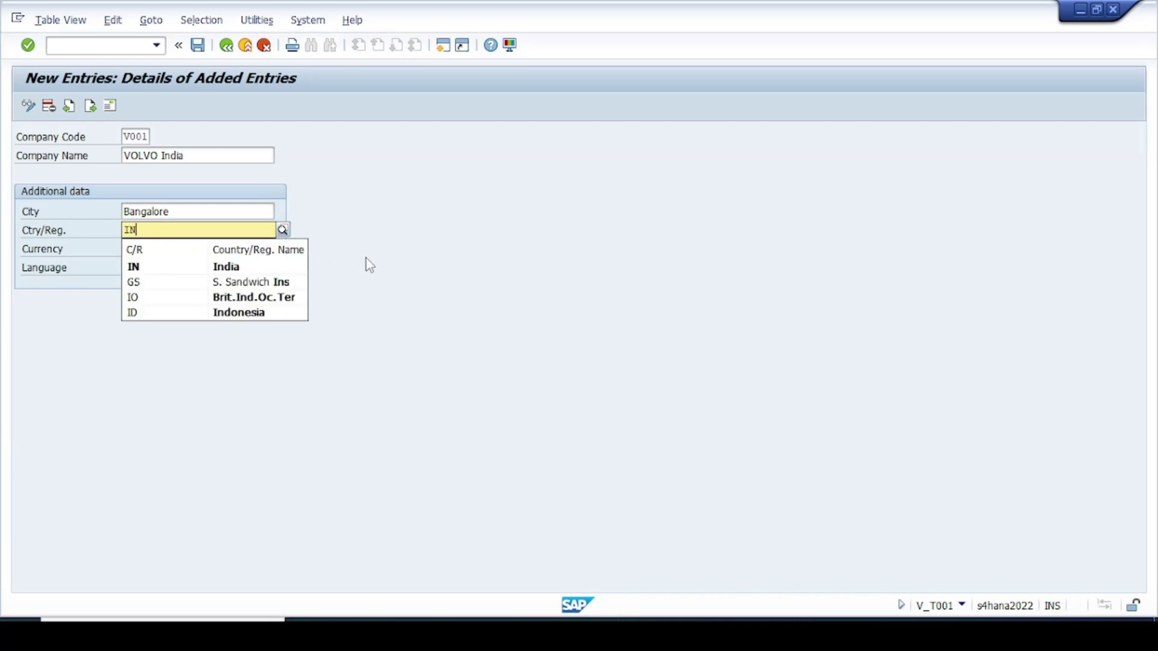
key(Tab)
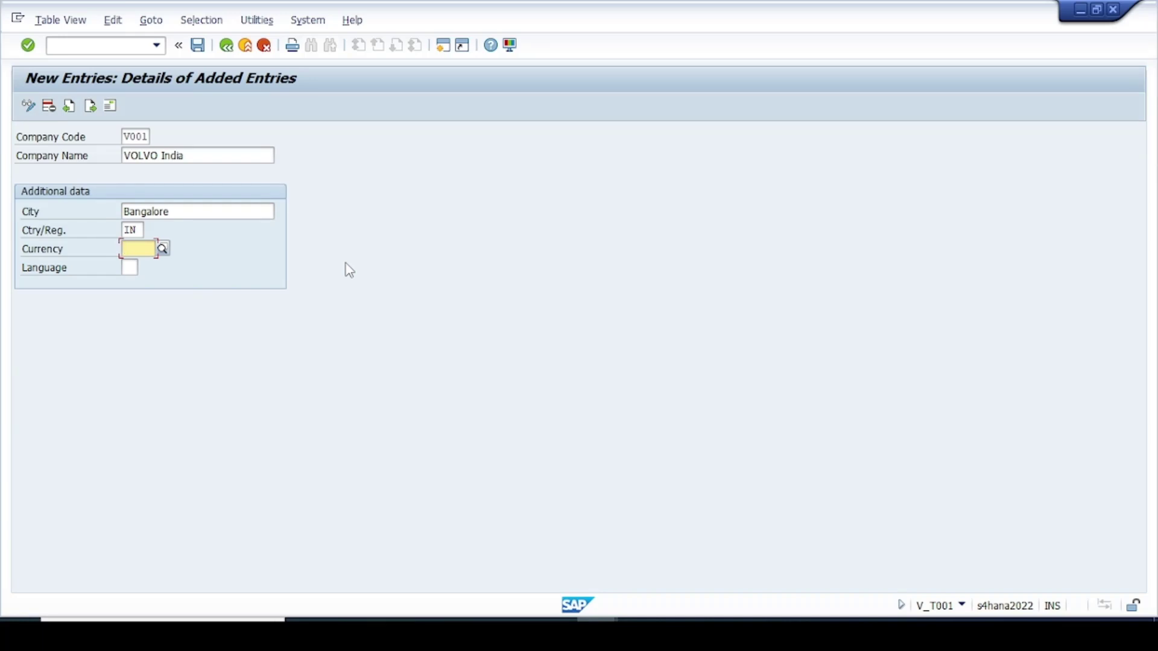
Set the currency to INR and the language to EN, and confirm the company code's additional data
text(INR)
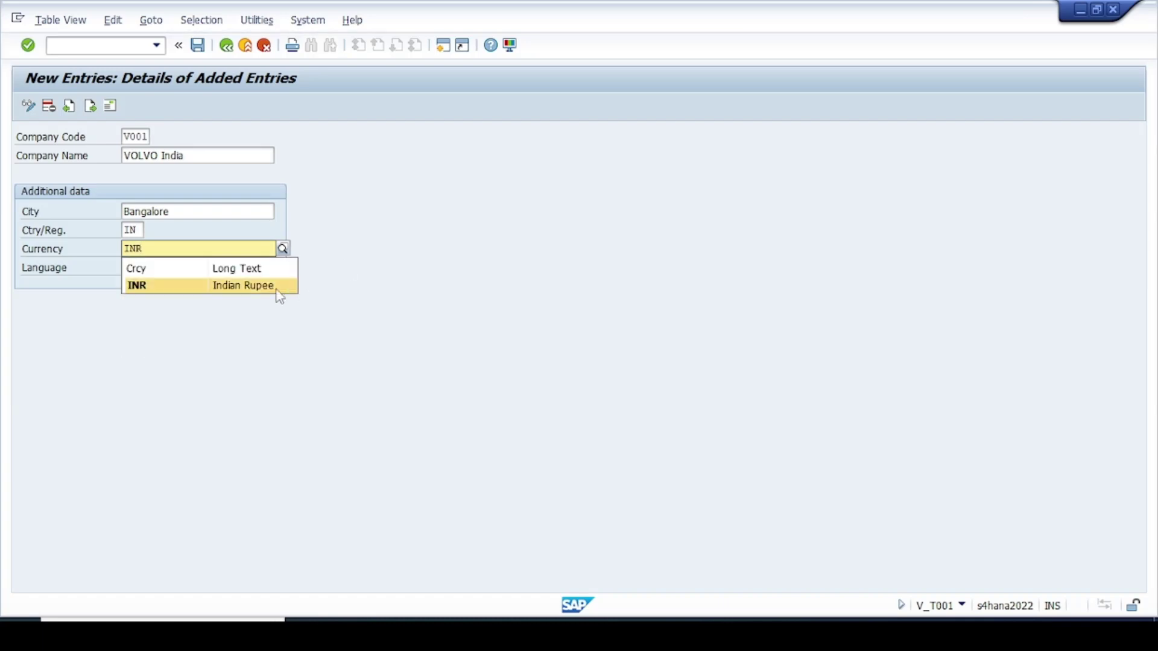
click(189, 287)
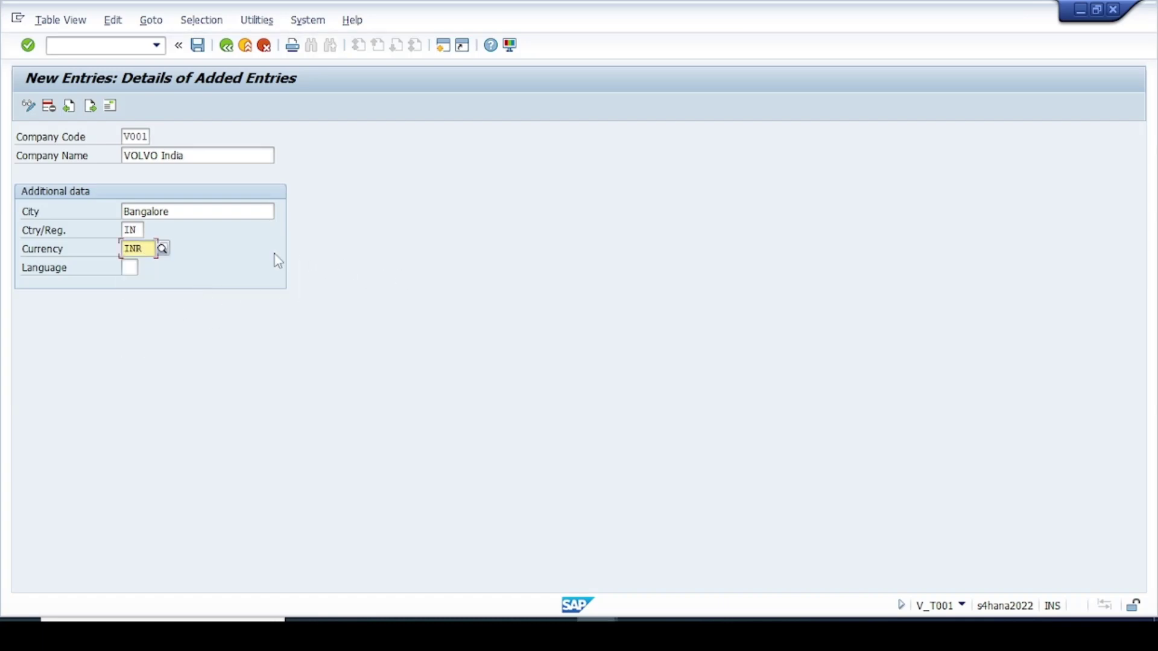
key(Tab)
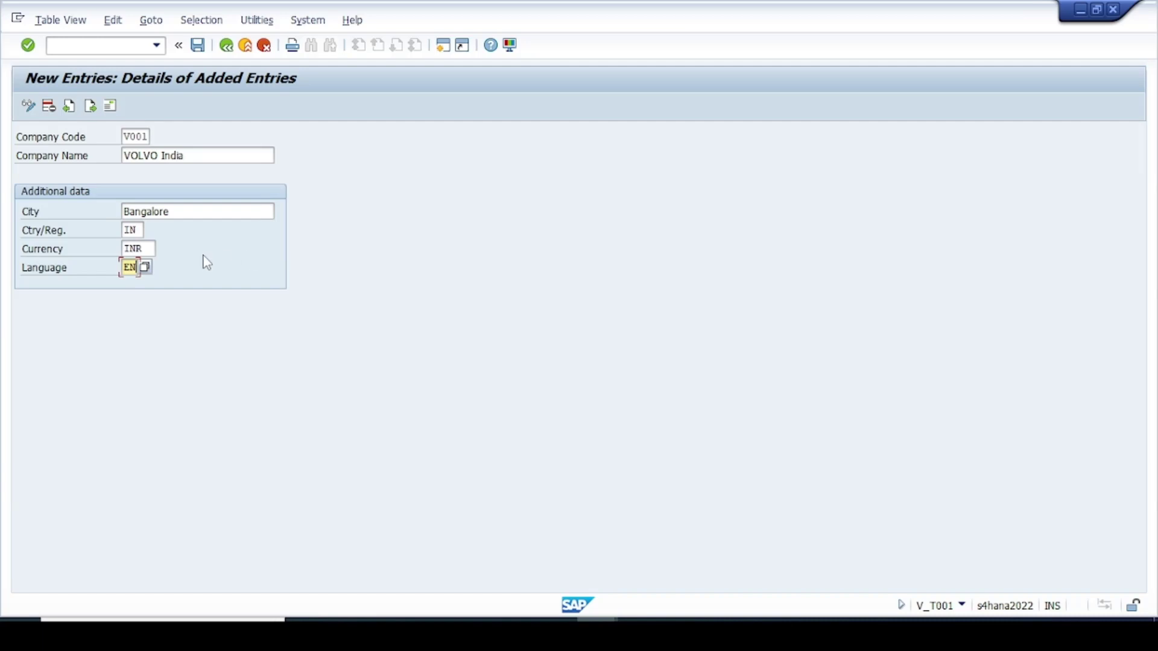
click(148, 249)
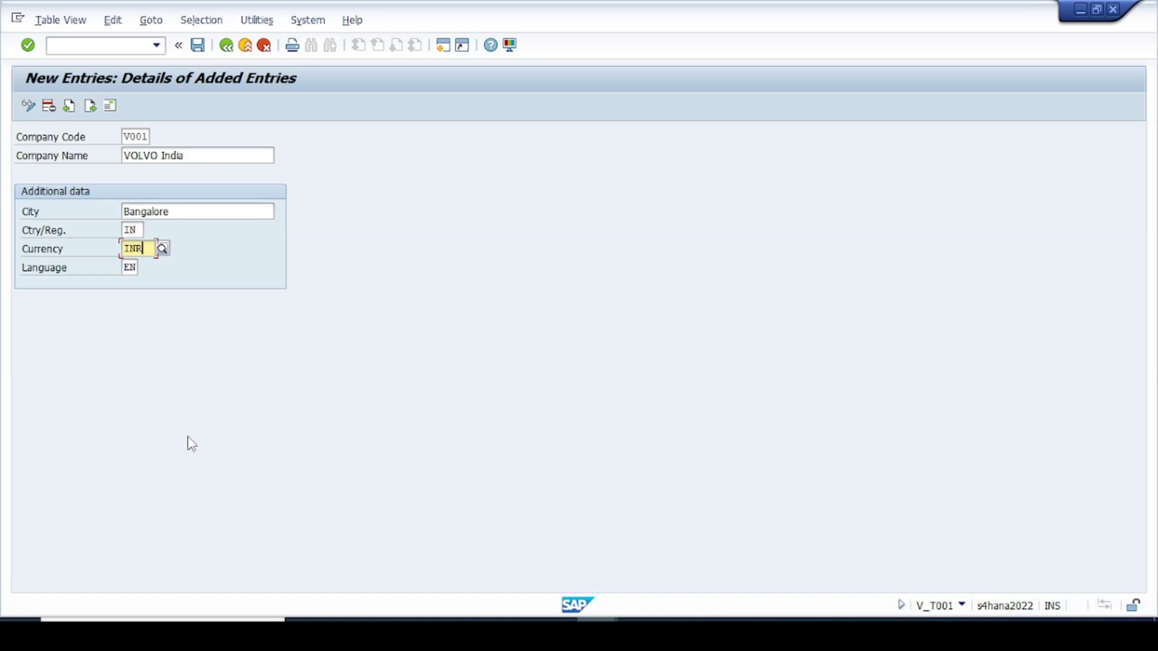
key(Return)
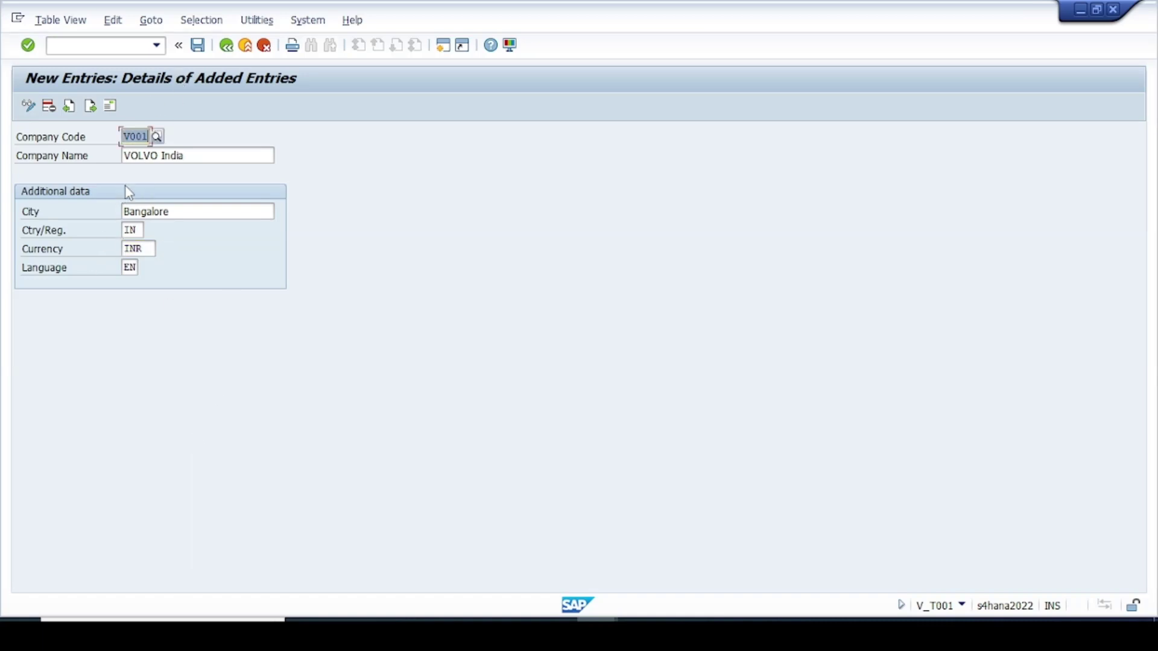
Open the address details of company code V001, set the title to Company and enter Volvo India as the name
click(112, 110)
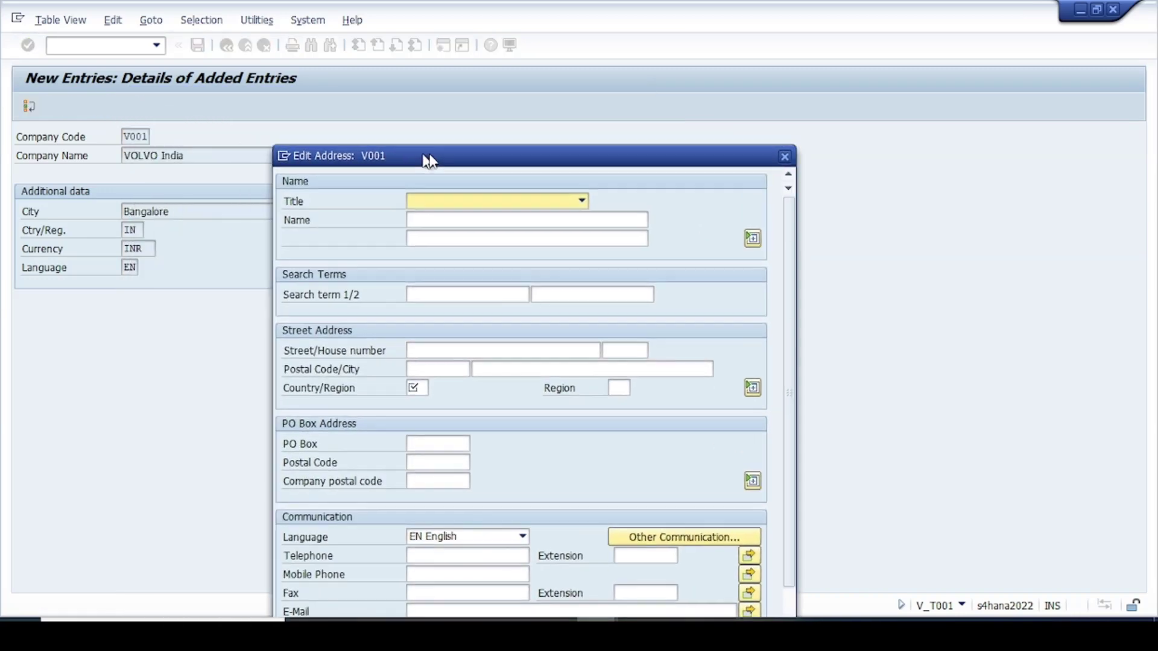
click(516, 216)
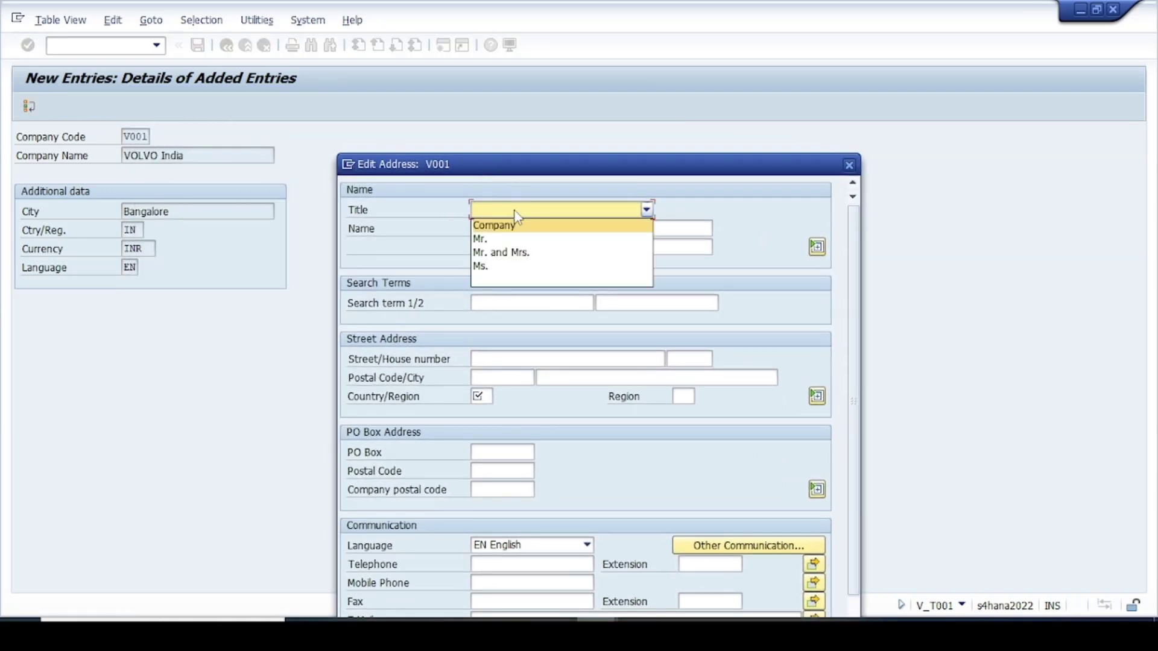
click(489, 228)
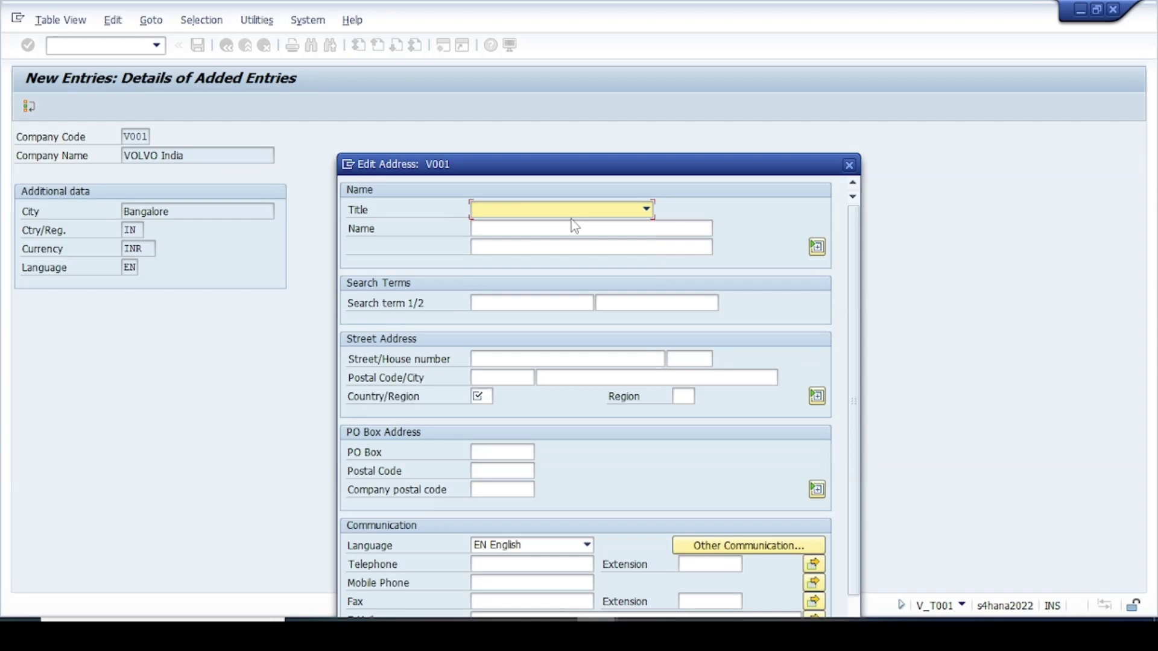
click(497, 228)
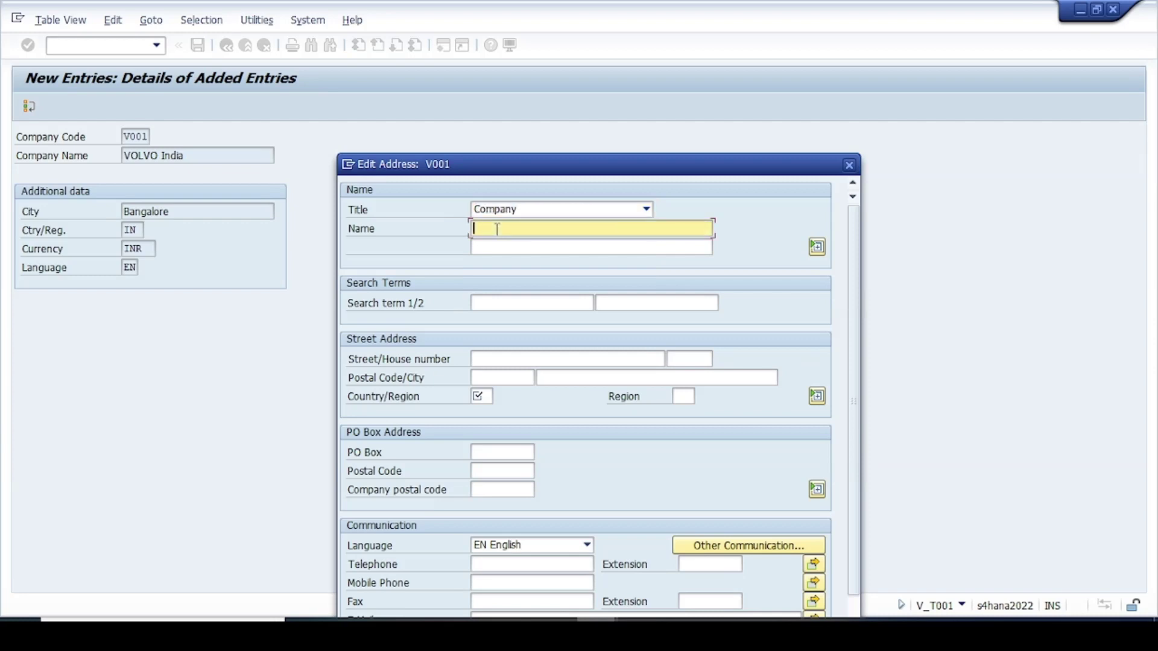
text(V)
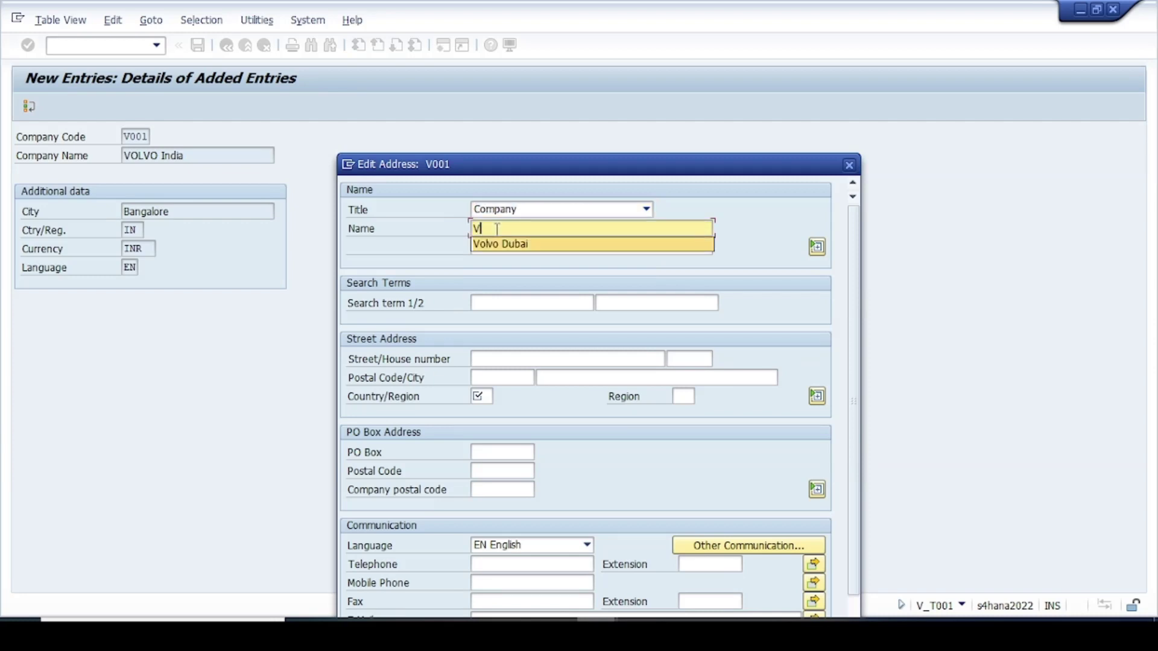
click(501, 244)
drag(529, 228, 501, 229)
text(India)
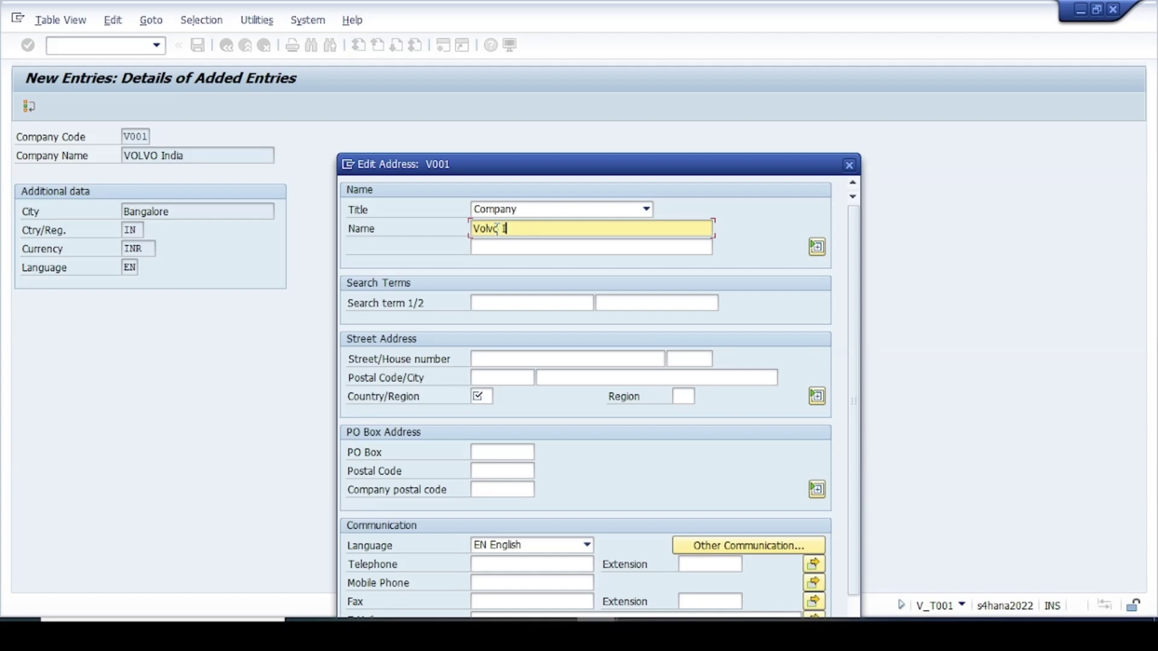
key(Tab)
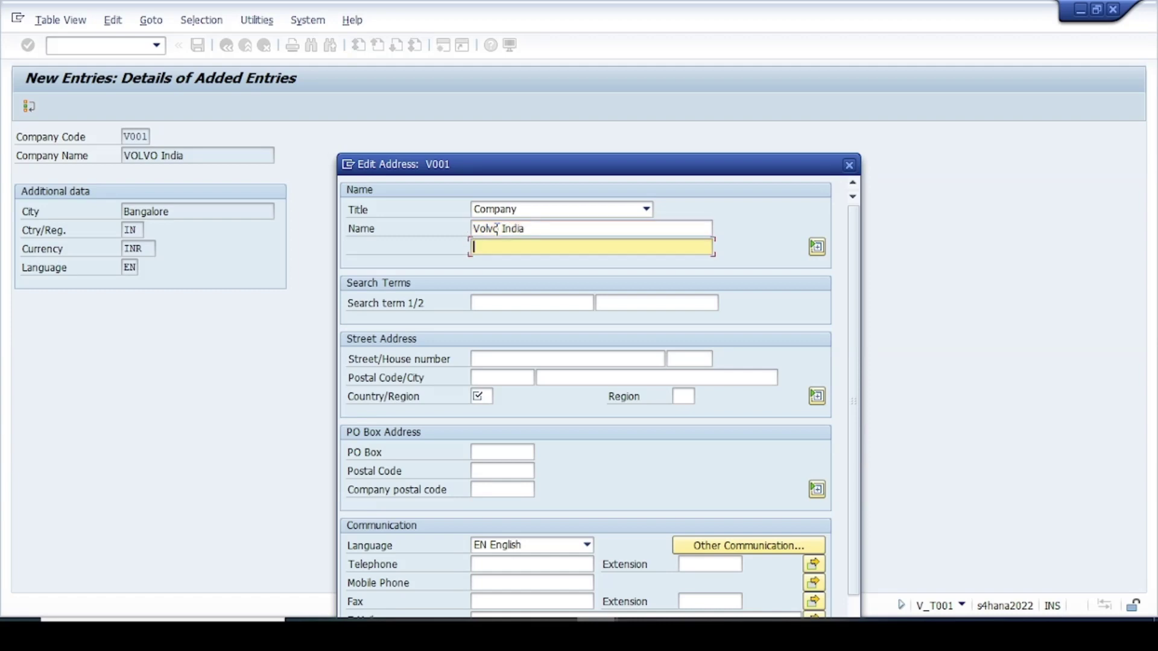
Enter VOLVO and V001 as the two search terms of the address
click(517, 301)
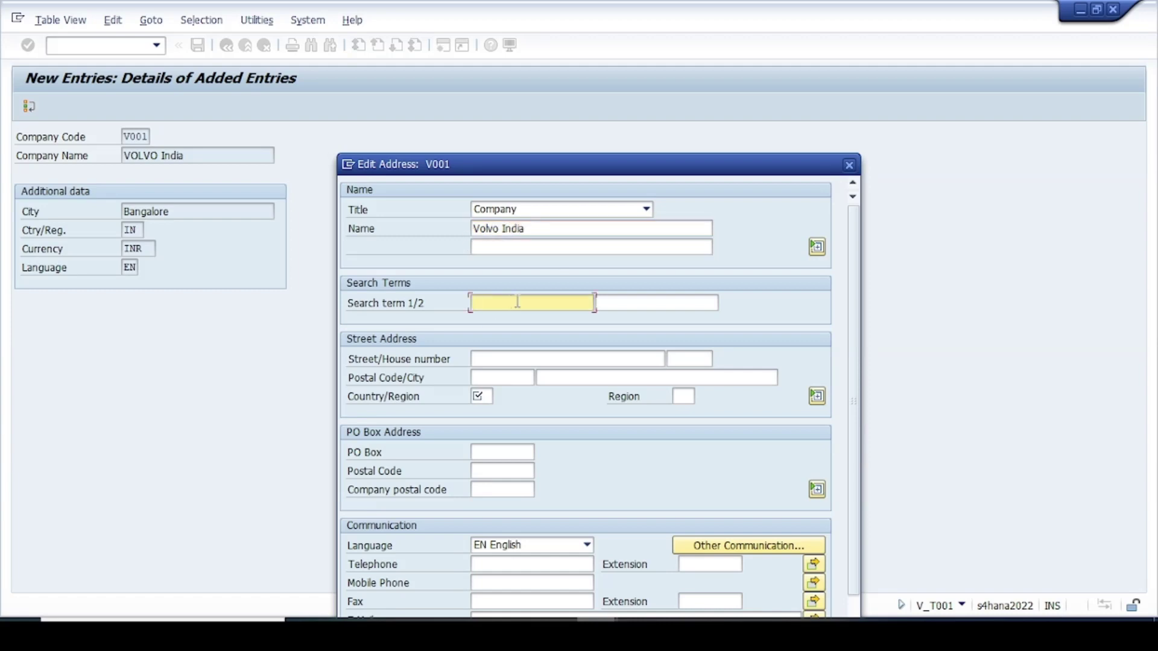
text(VOLVO)
key(Tab)
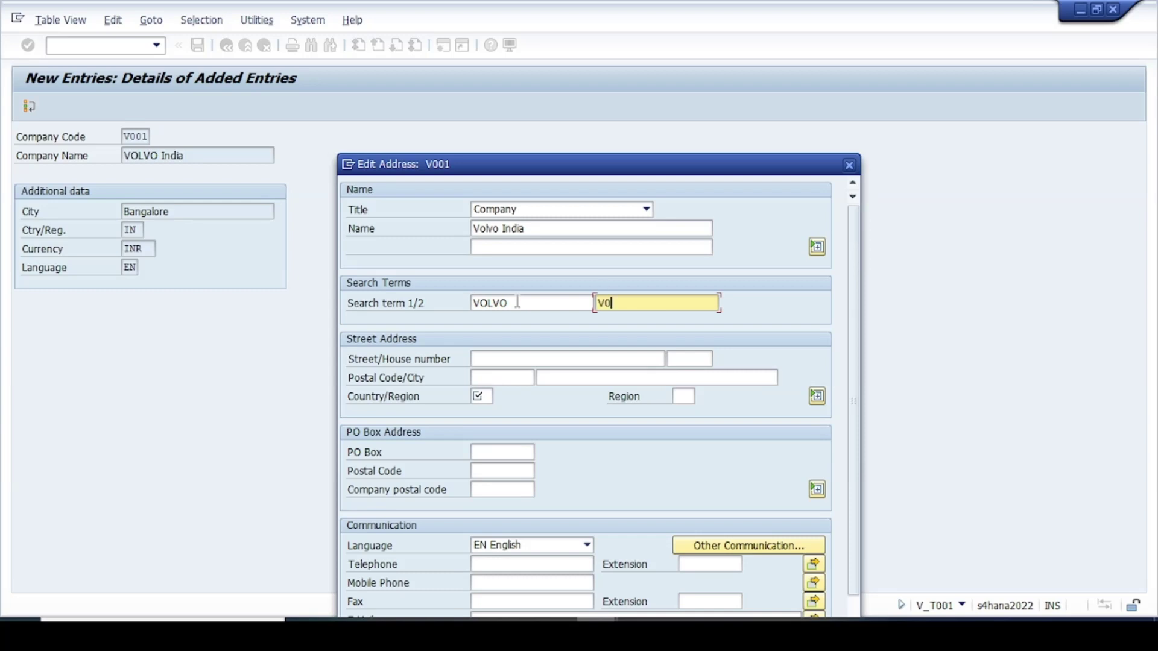
text(V001)
Fill in the company's street, house number and postal code in the street address
click(503, 360)
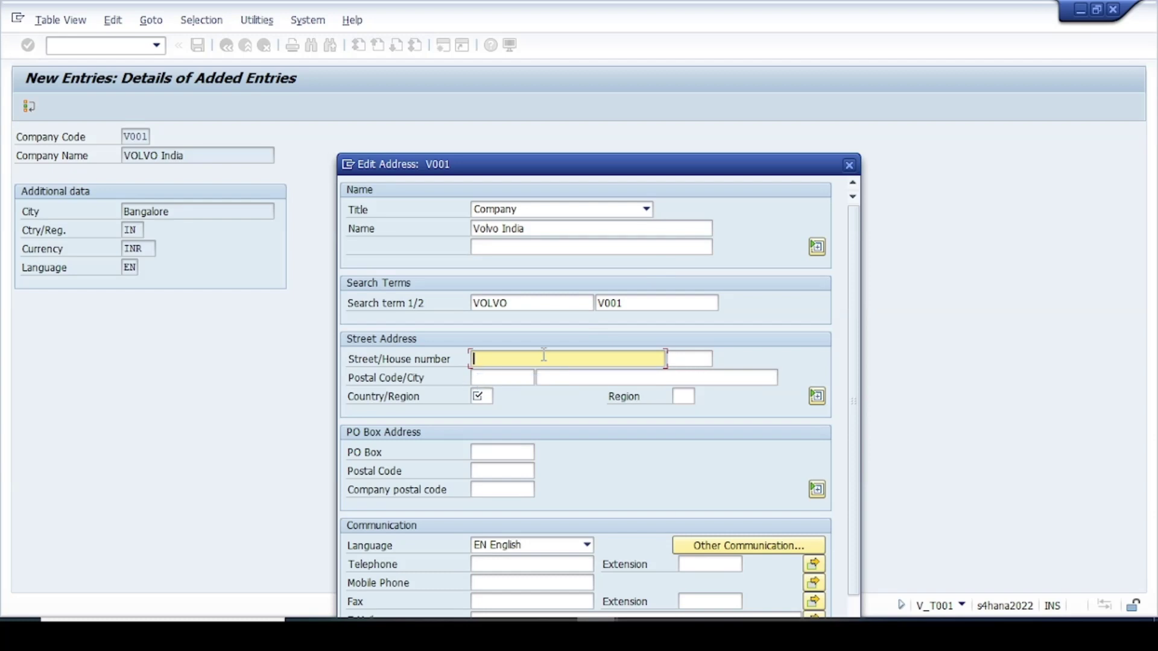
text(Viyapath)
key(Tab)
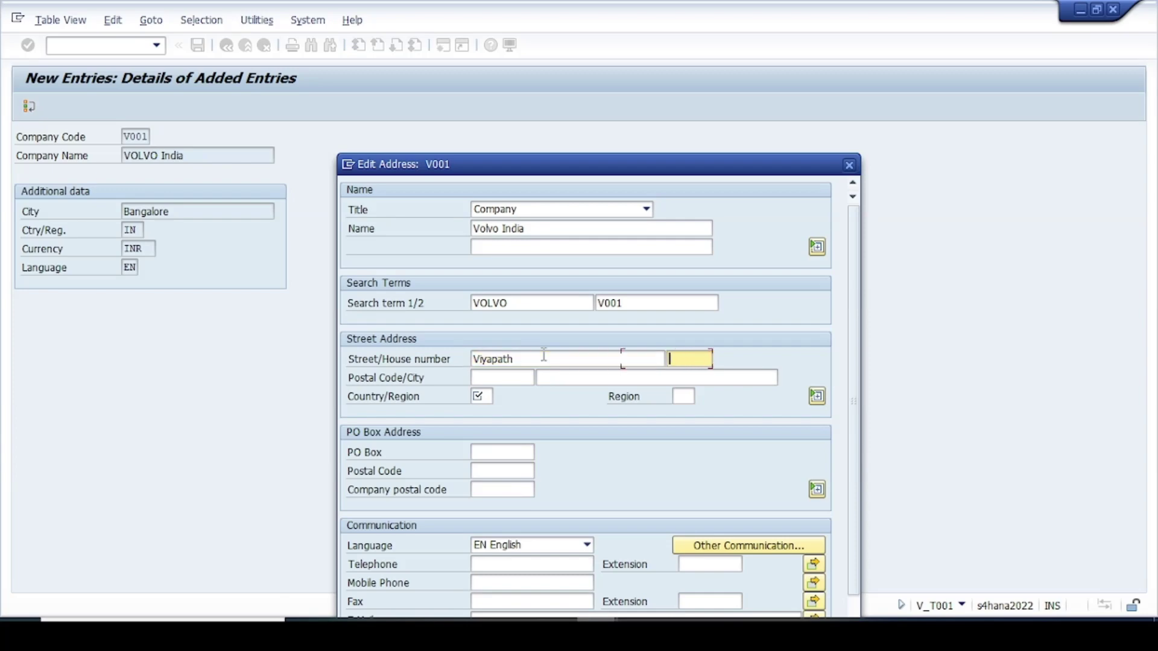
text(85)
key(Tab)
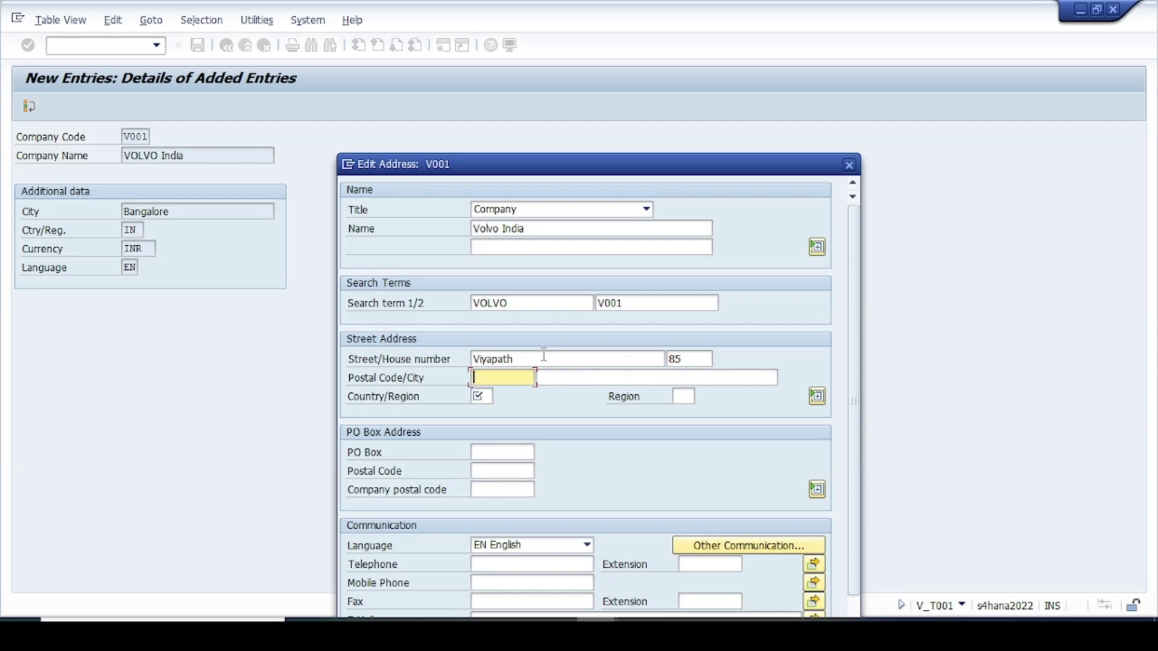
text(201)
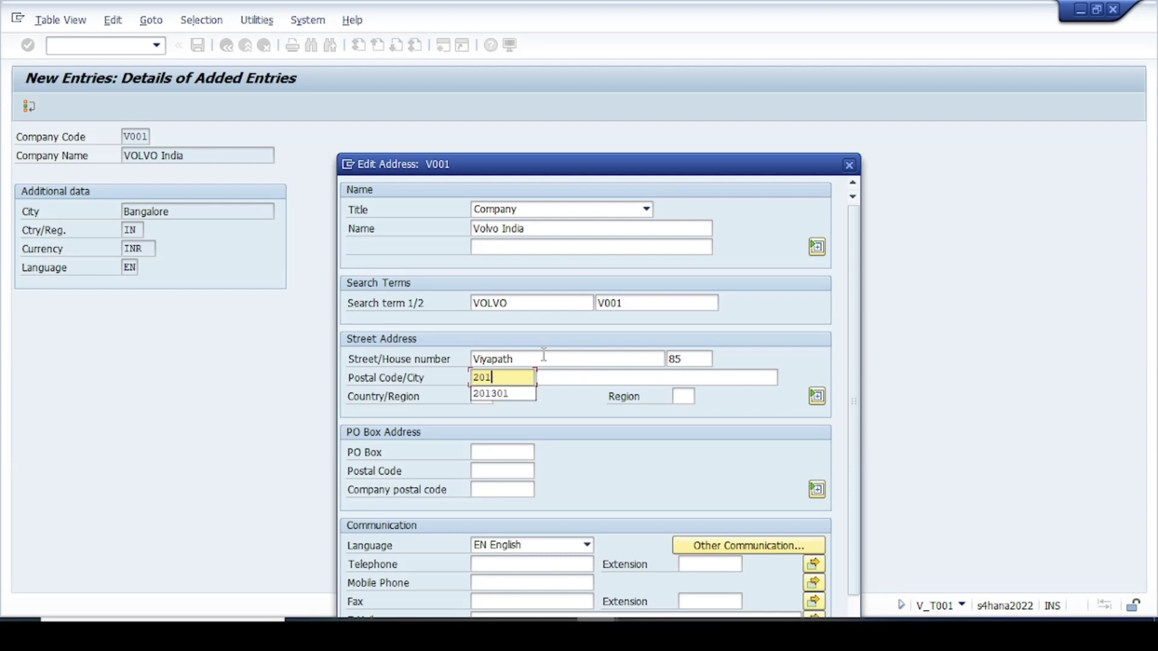
key(Down)
key(Tab)
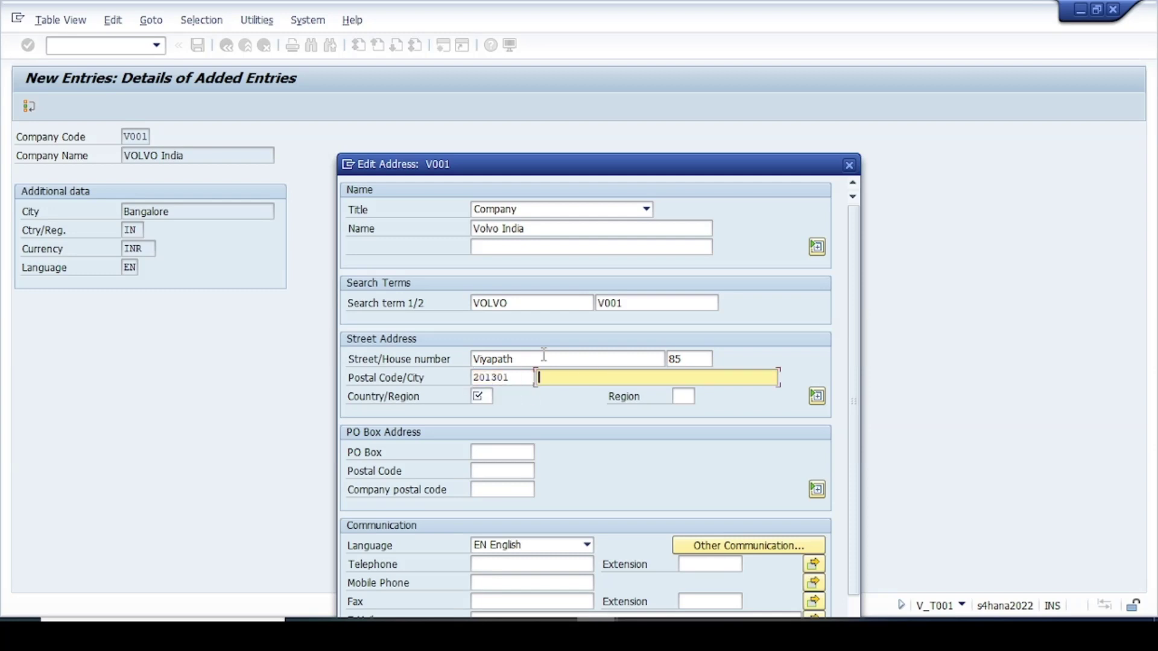
Set the address city to Bangalore, the country to IN and the region to 10, and confirm the address
text(Ban)
key(Down)
key(Tab)
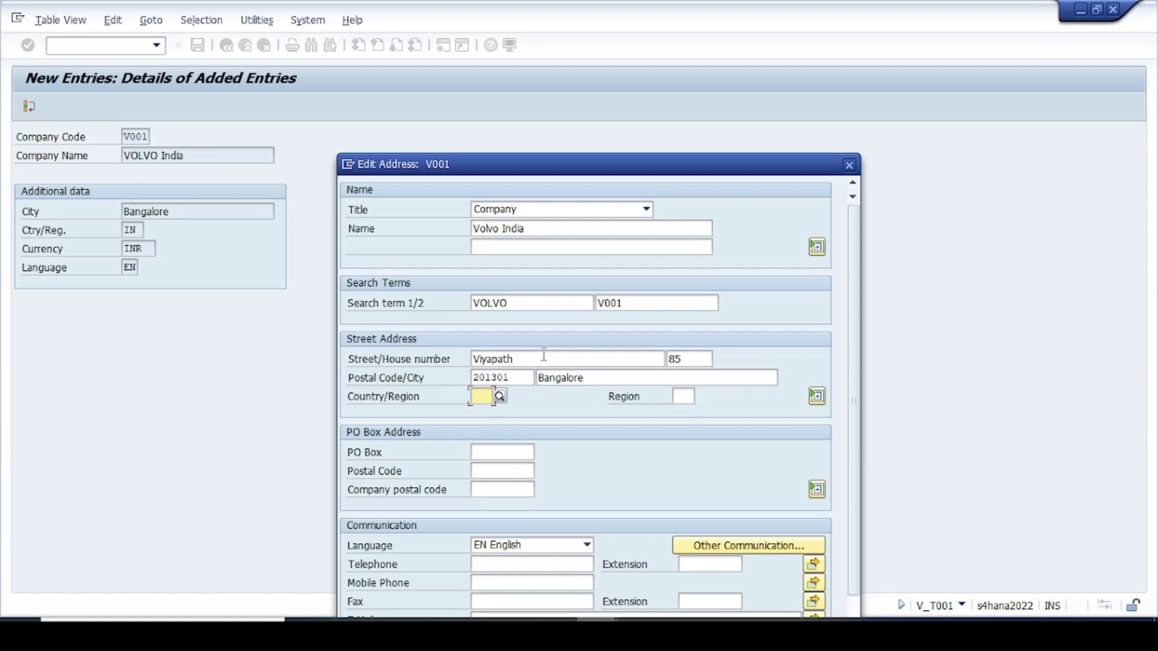
text(IN)
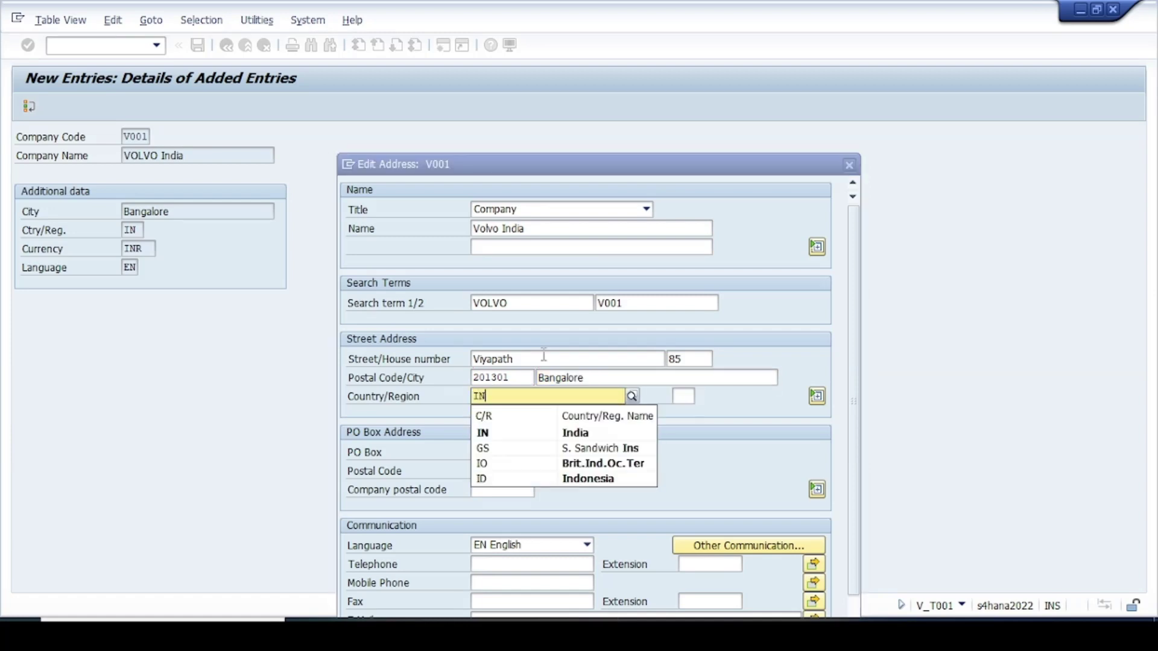
click(505, 433)
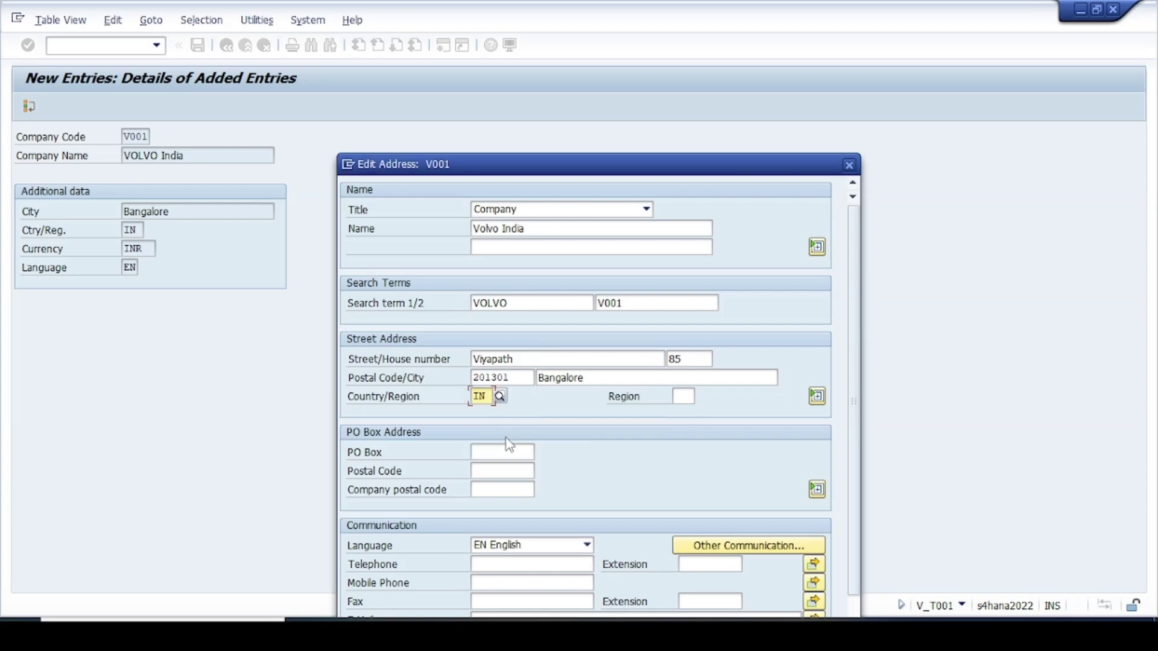
click(684, 398)
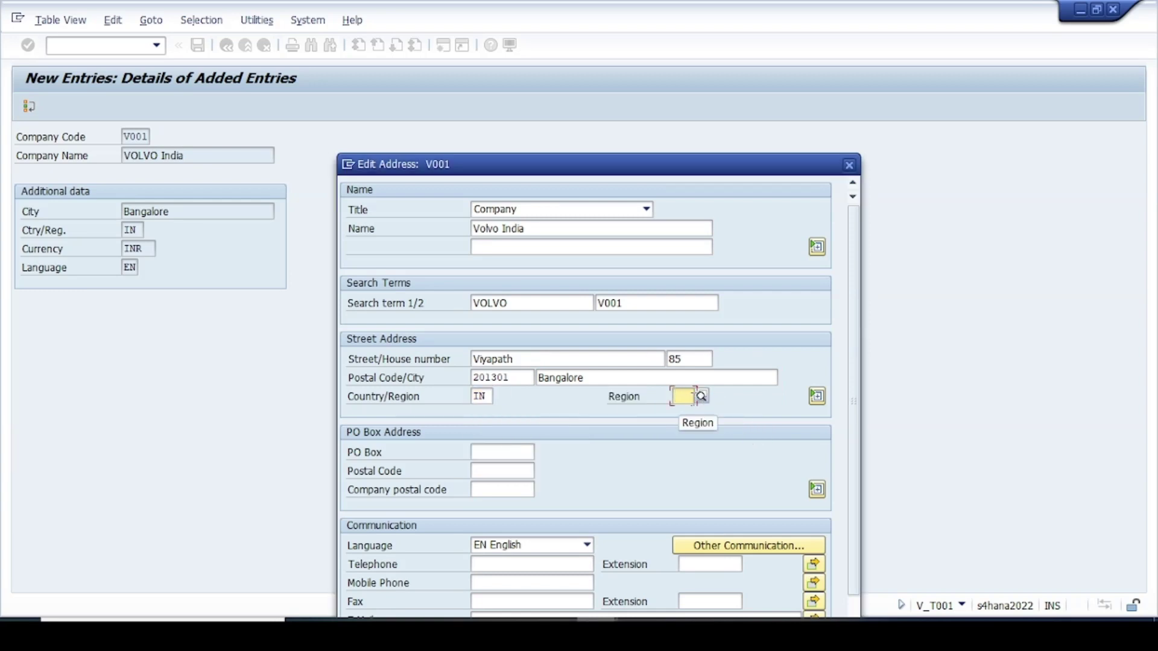
click(849, 164)
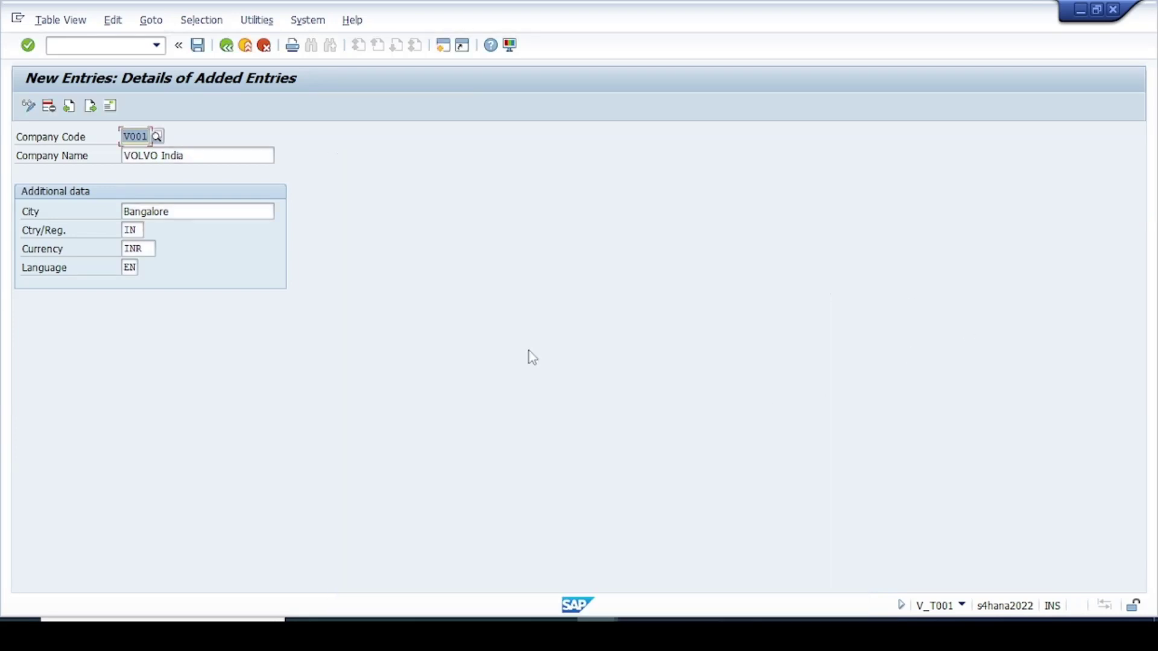
Review the V001 address details once more, save the new company code and confirm its address
click(110, 107)
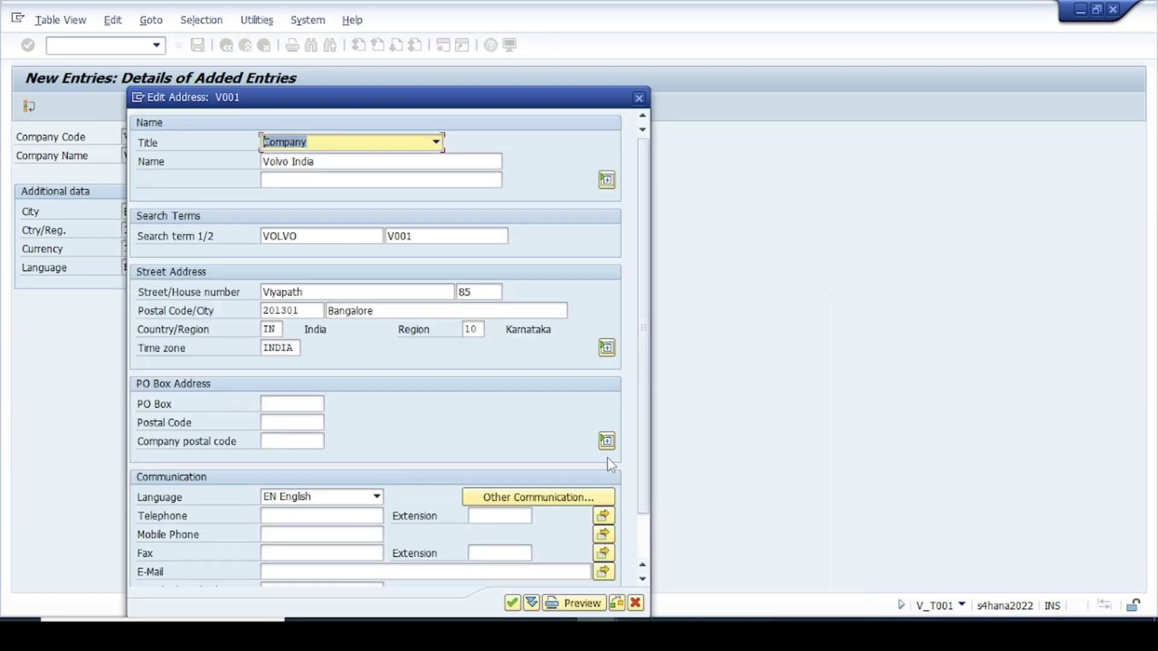
drag(443, 106, 660, 87)
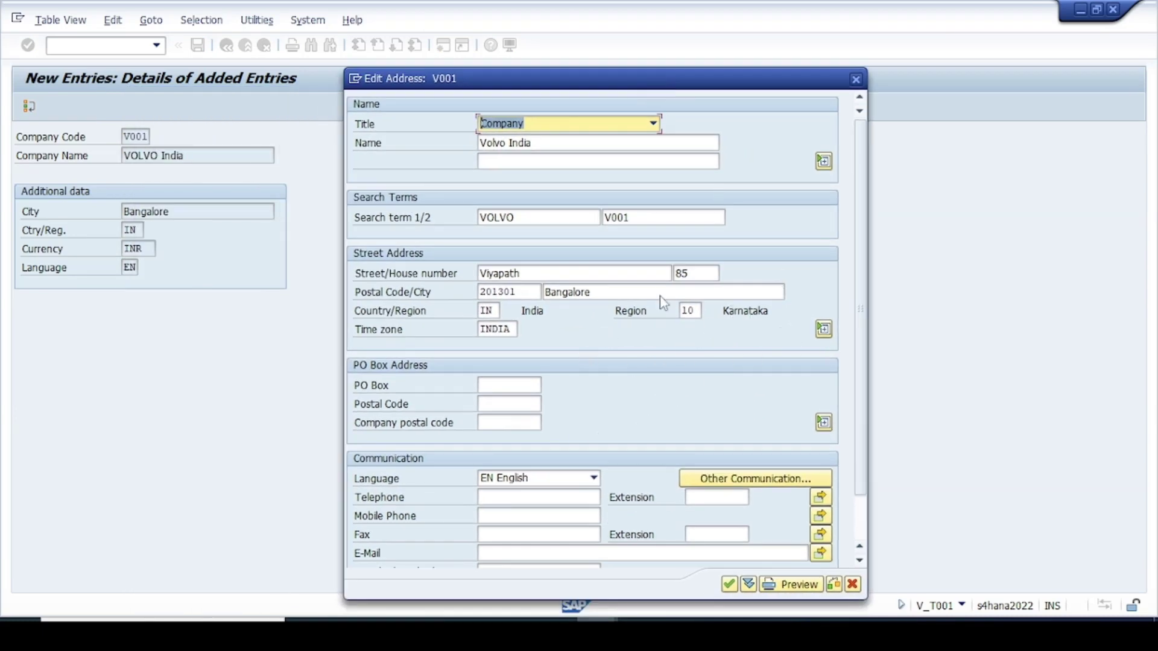
scroll(728, 360, down, 1)
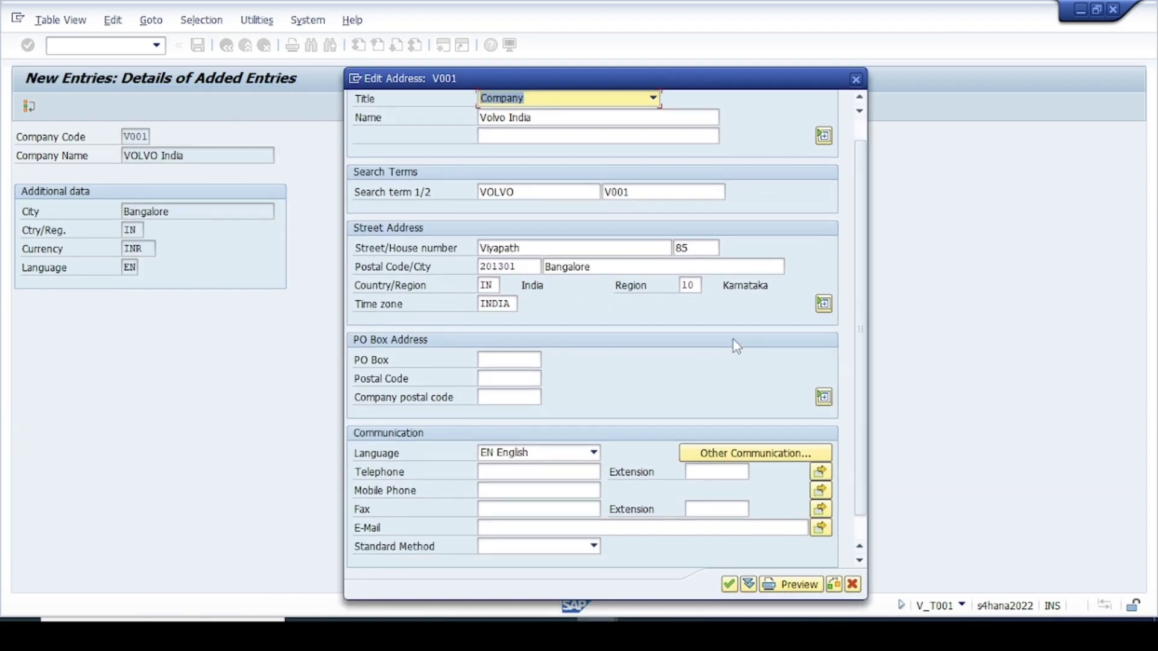
scroll(693, 318, down, 1)
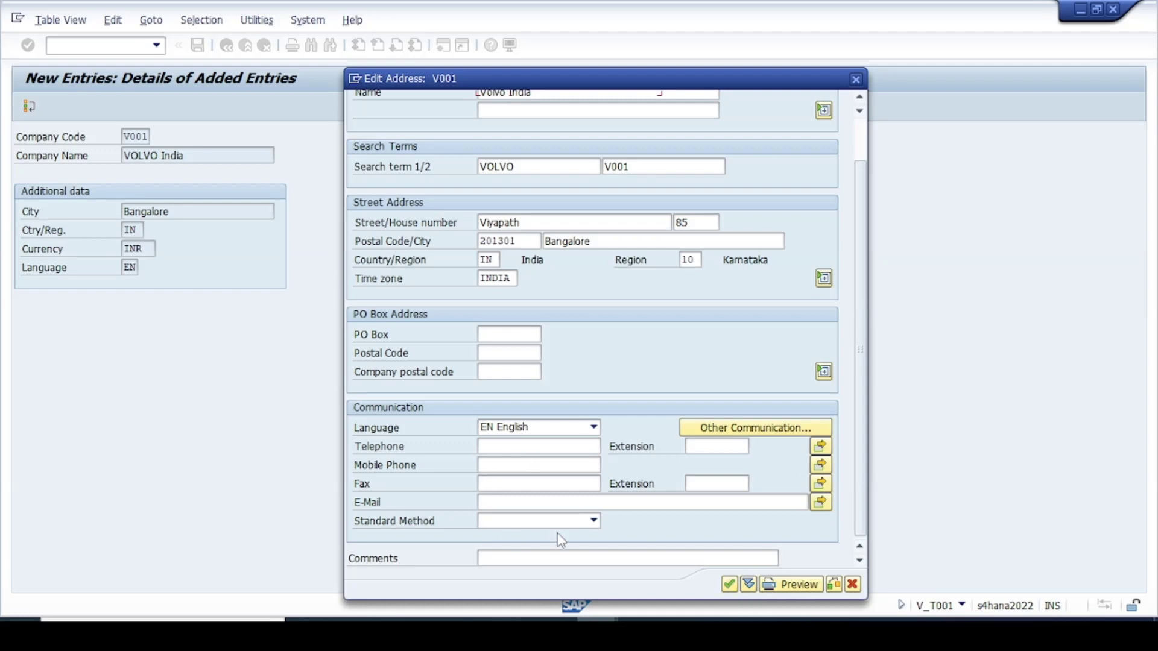
click(729, 584)
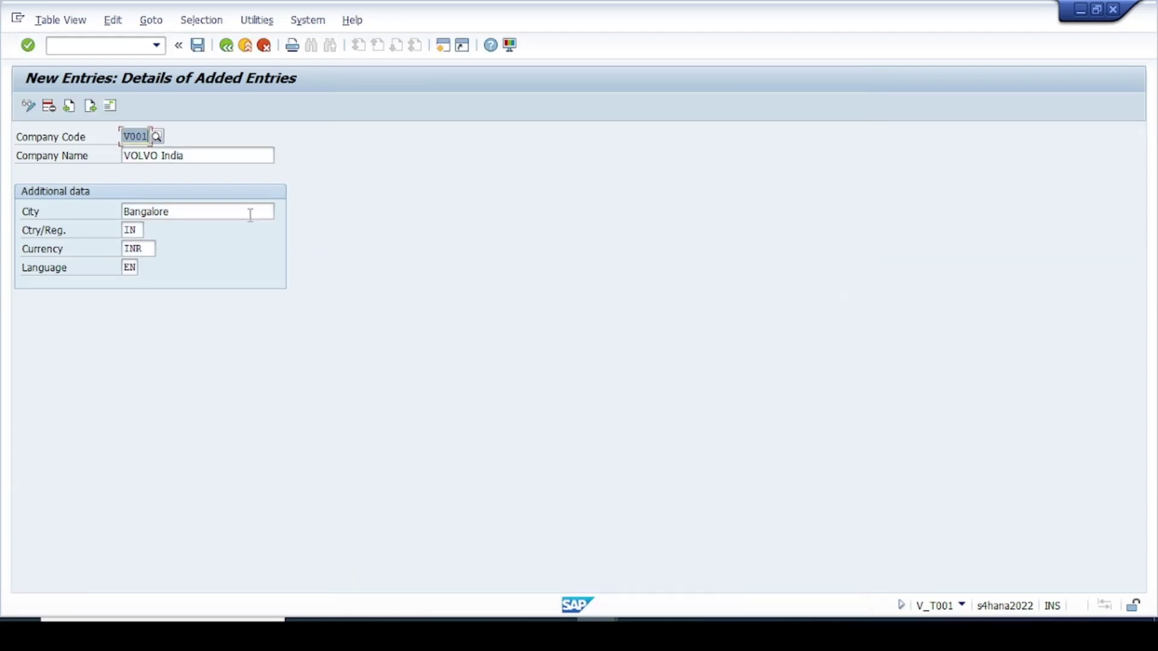
click(198, 45)
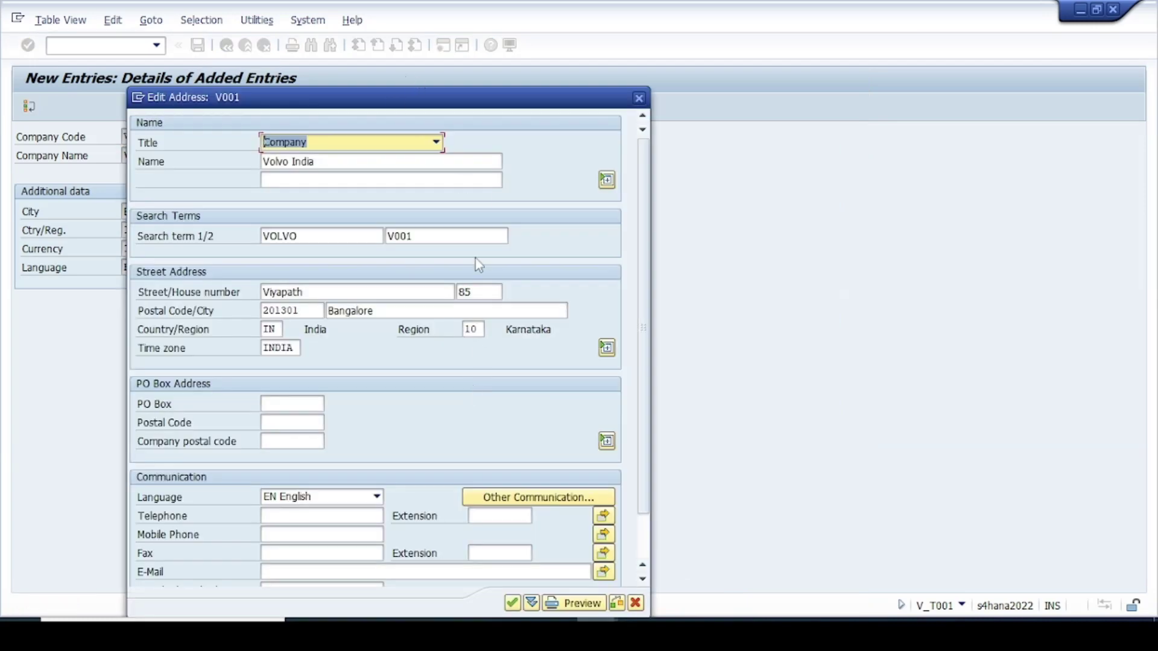
drag(430, 101, 448, 42)
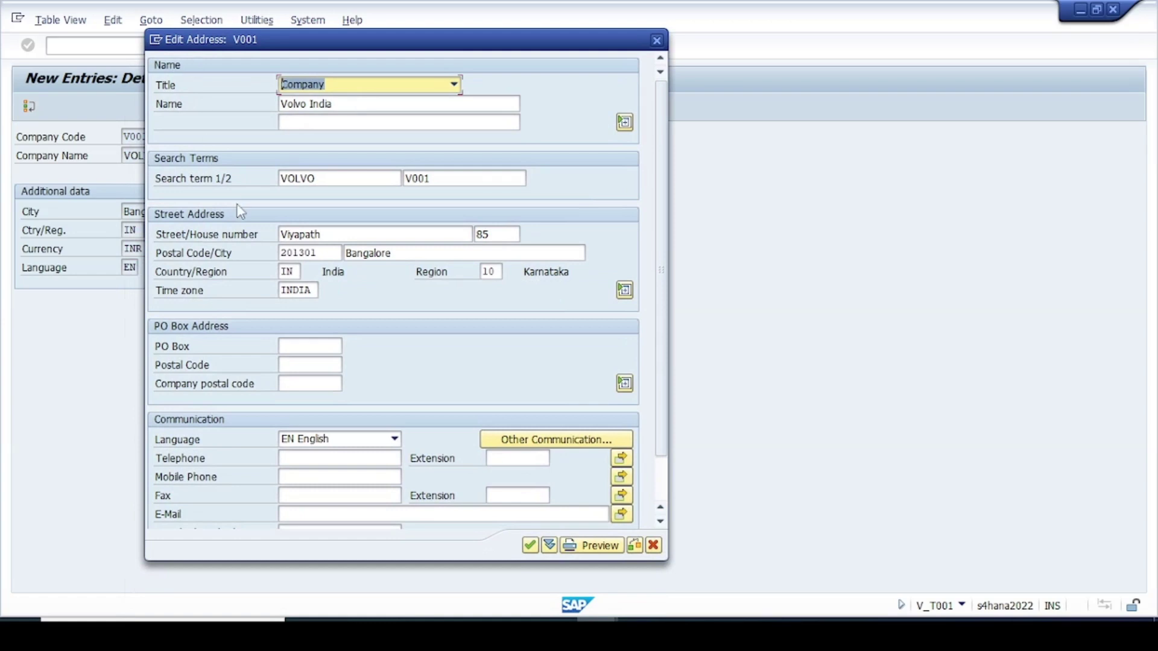
click(530, 546)
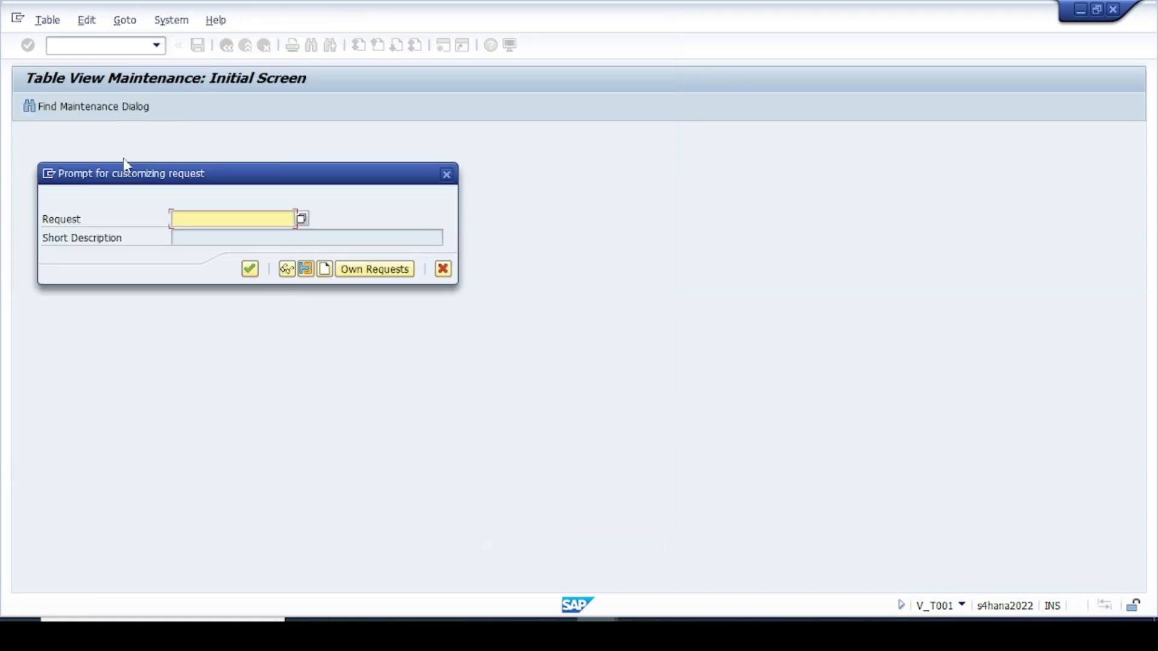
Create a new customizing request with the short description "Co.code V001 Org structure" and save it
drag(308, 196, 373, 230)
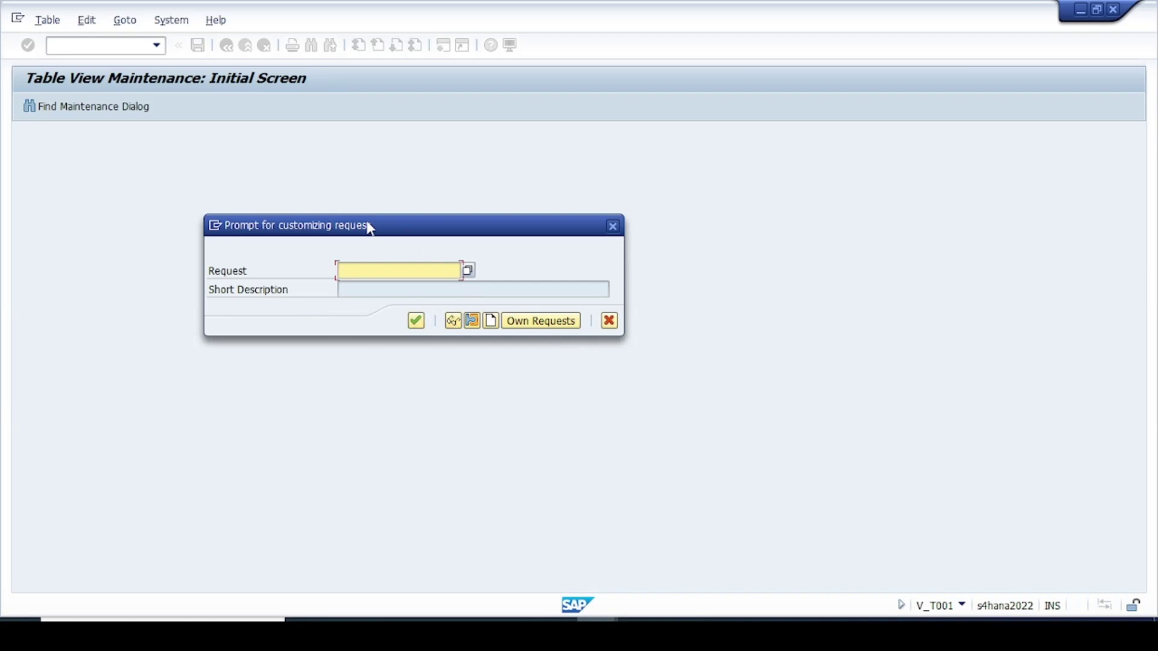
drag(373, 228, 412, 237)
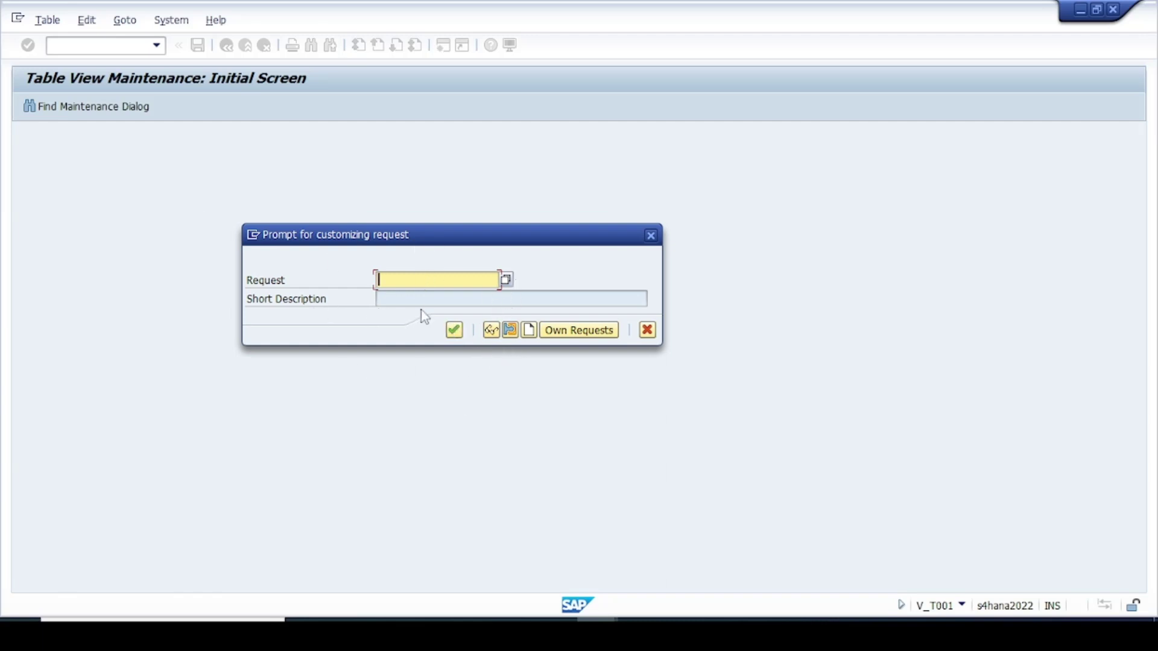
click(528, 331)
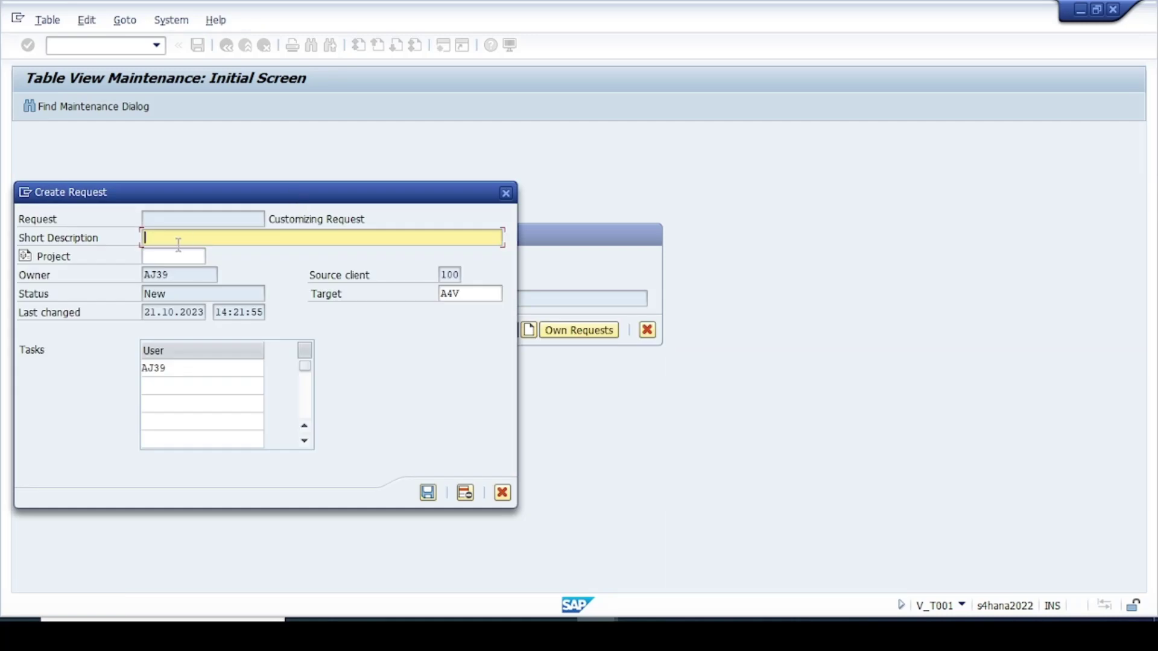
text(Co.code V001)
key(Tab)
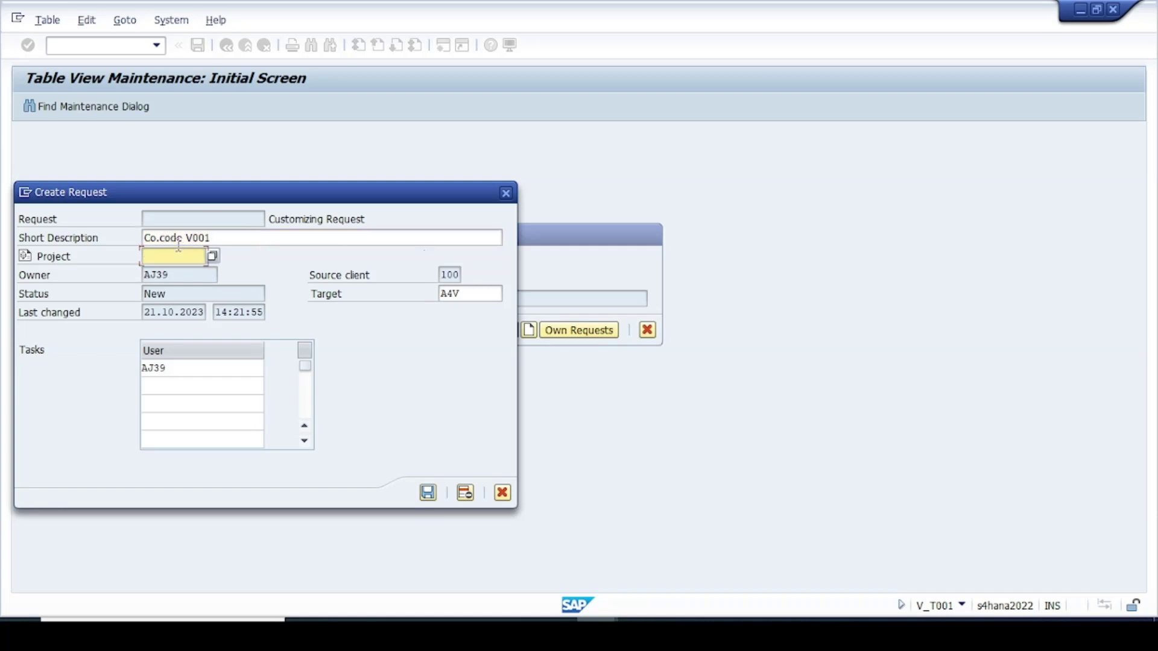
click(256, 232)
text(Org)
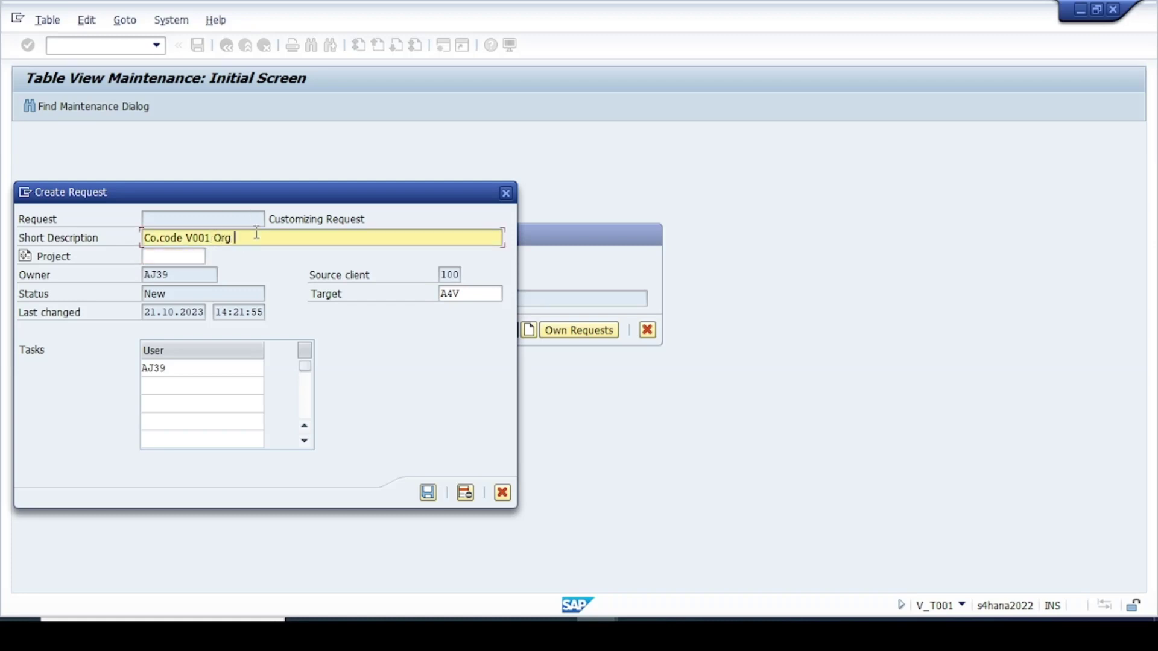
text( structure)
click(429, 493)
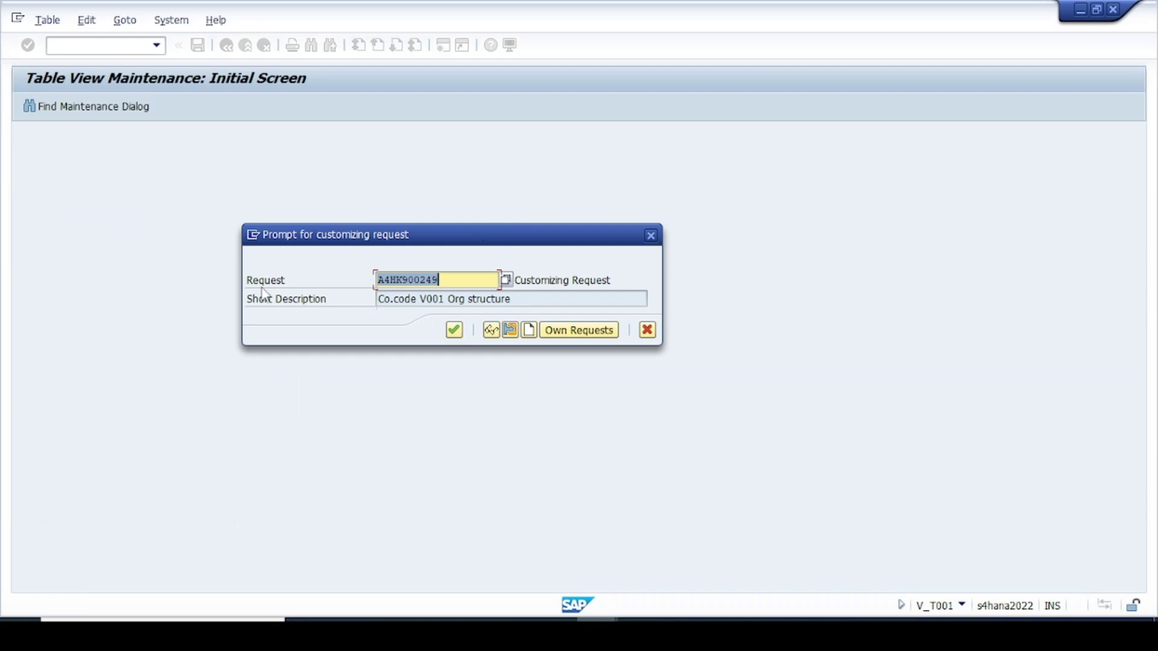
click(454, 279)
double_click(454, 279)
click(529, 301)
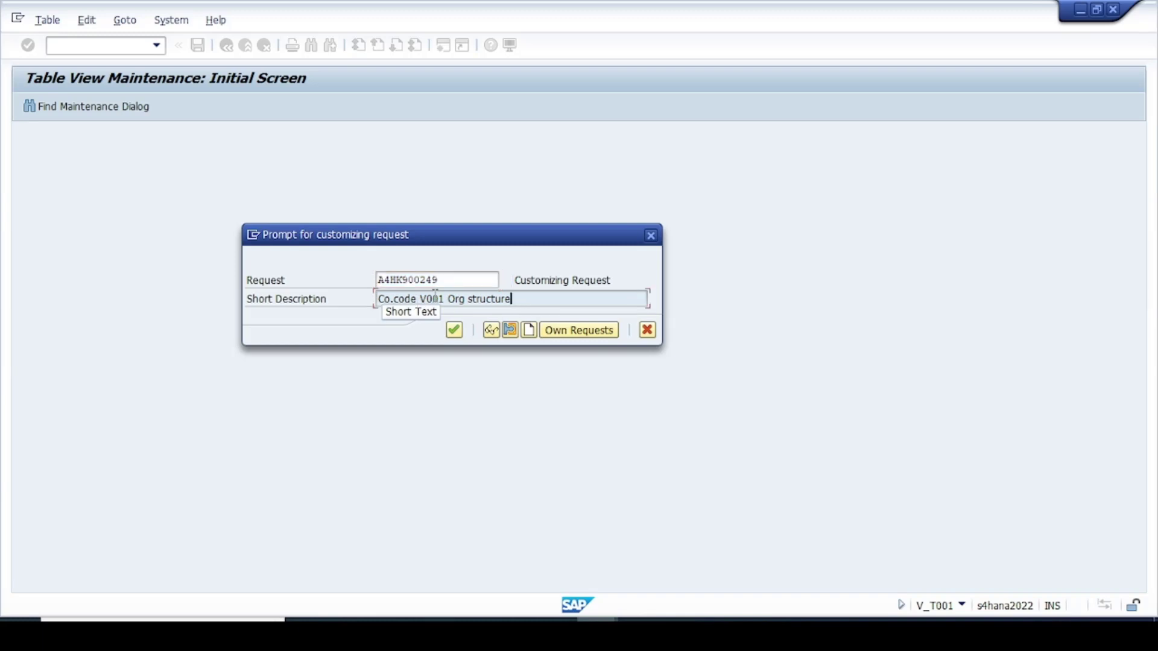
click(379, 300)
key(End)
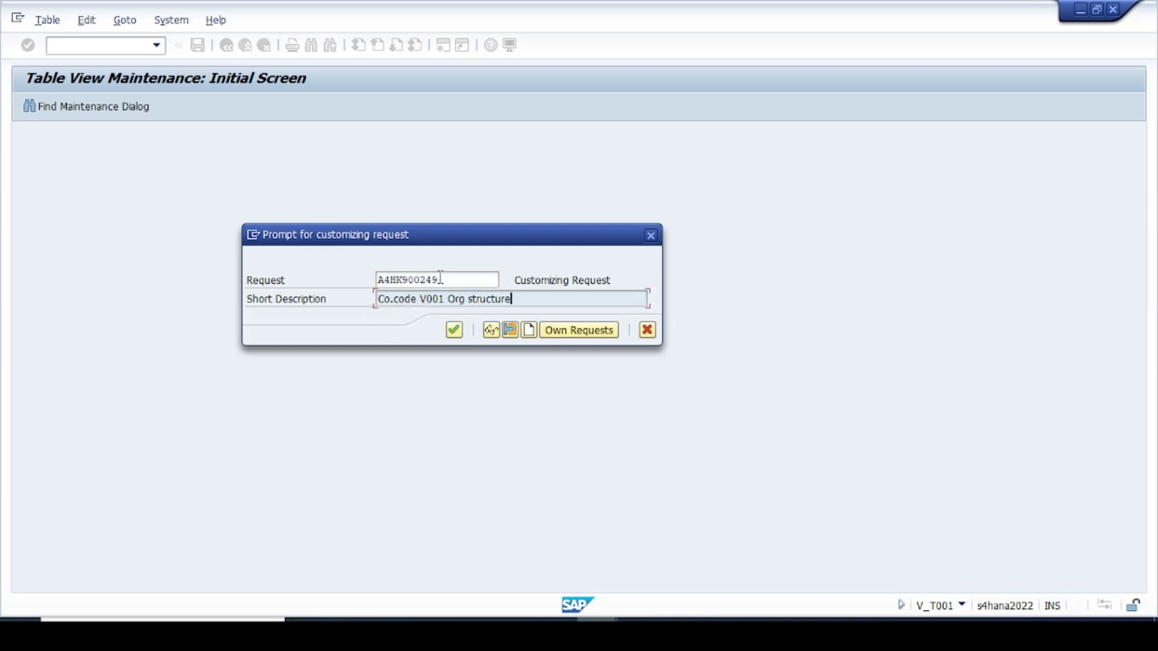
Confirm the customizing request for company code V001 and return to the implementation guide, closing the activity selection
click(461, 333)
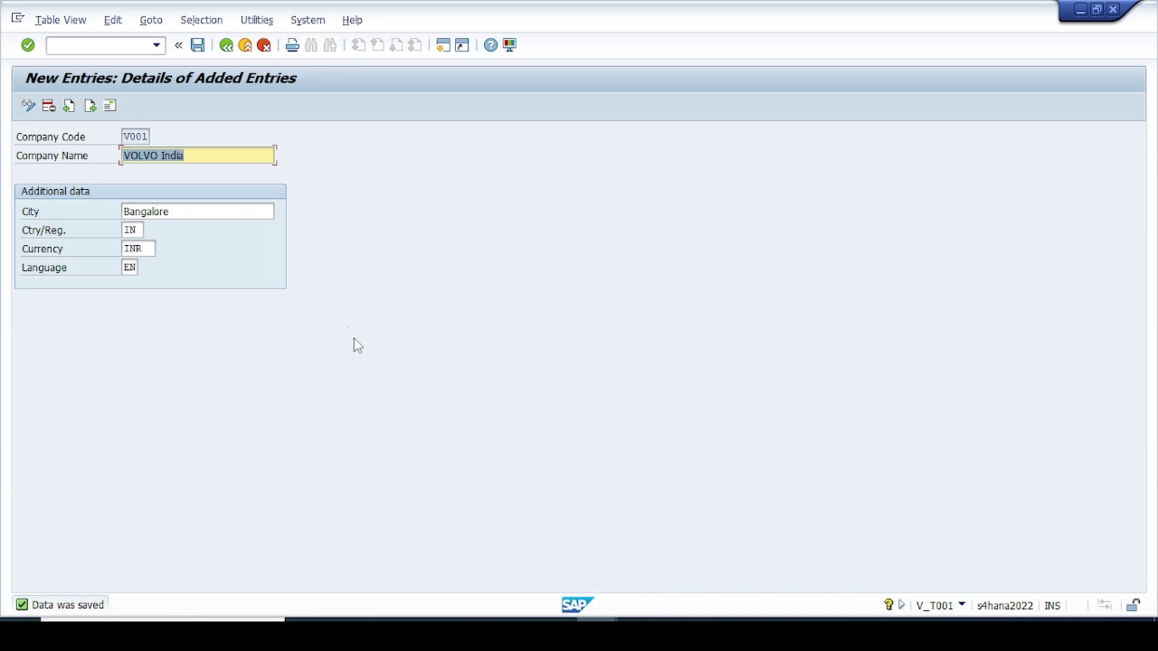
click(222, 50)
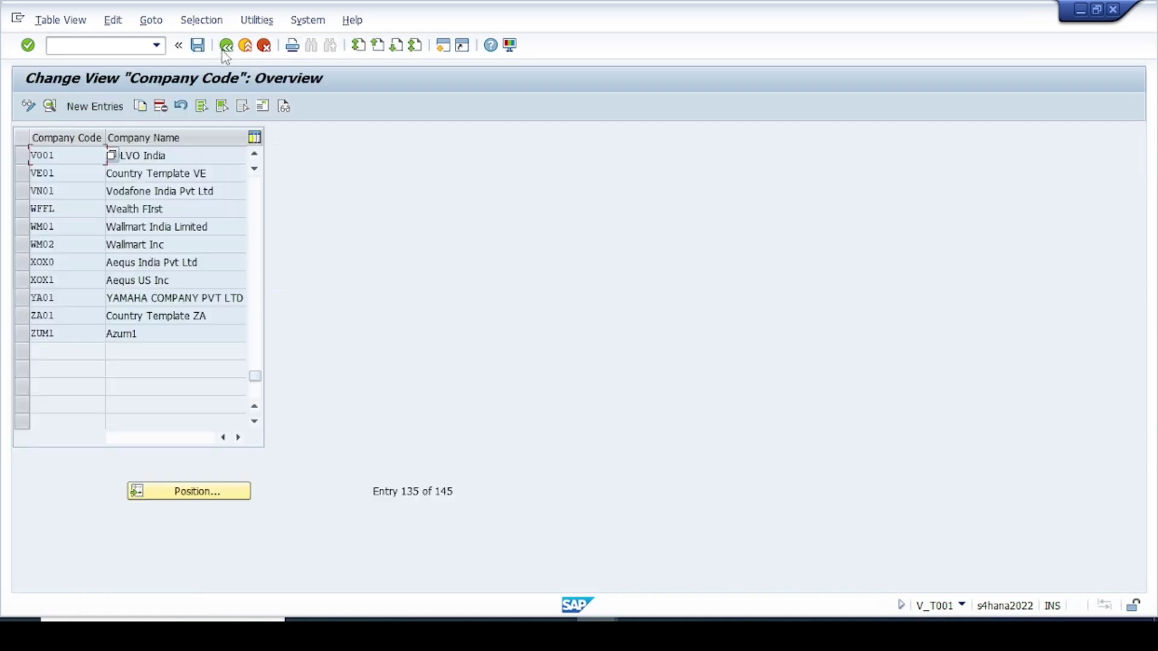
click(222, 50)
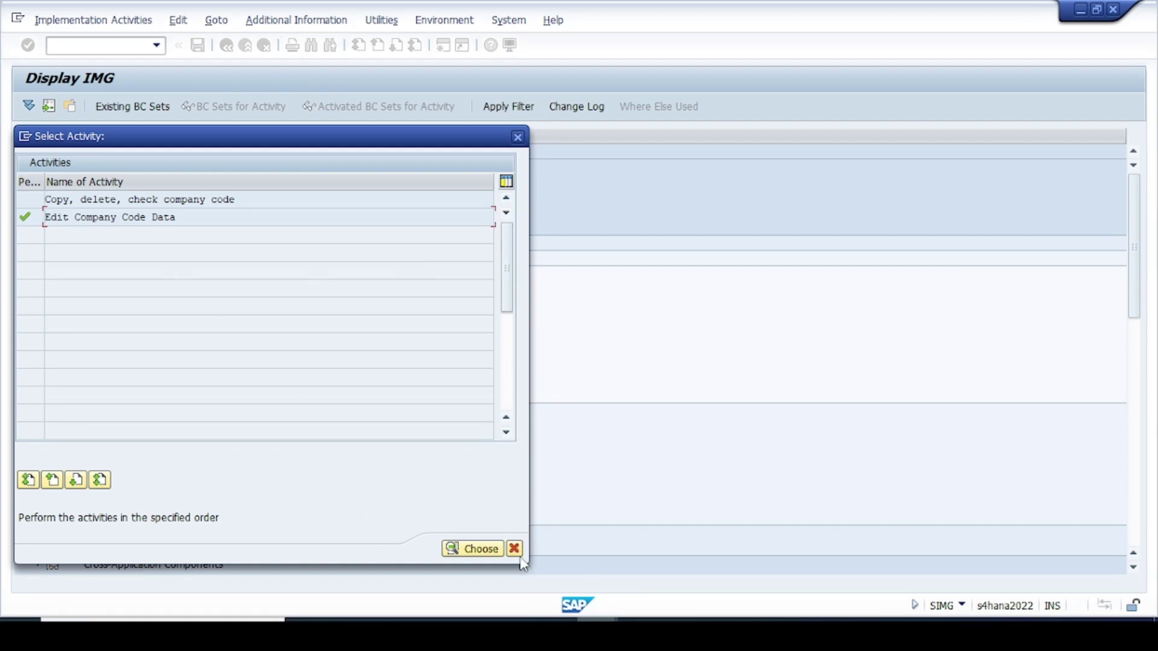
drag(238, 130, 439, 136)
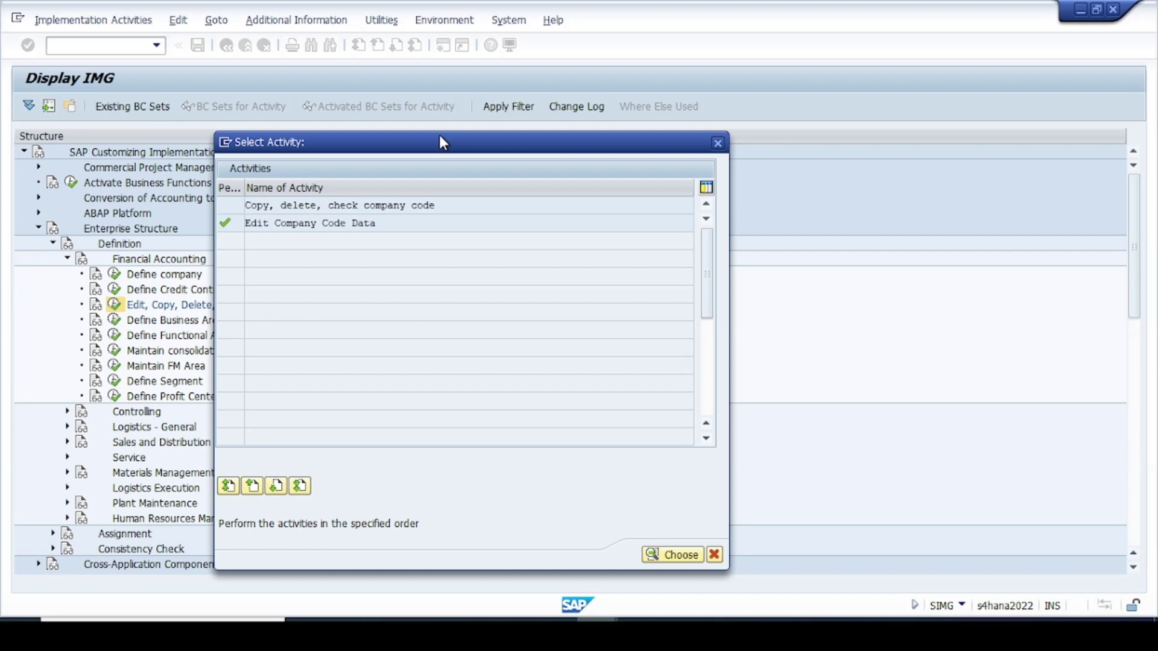
click(718, 145)
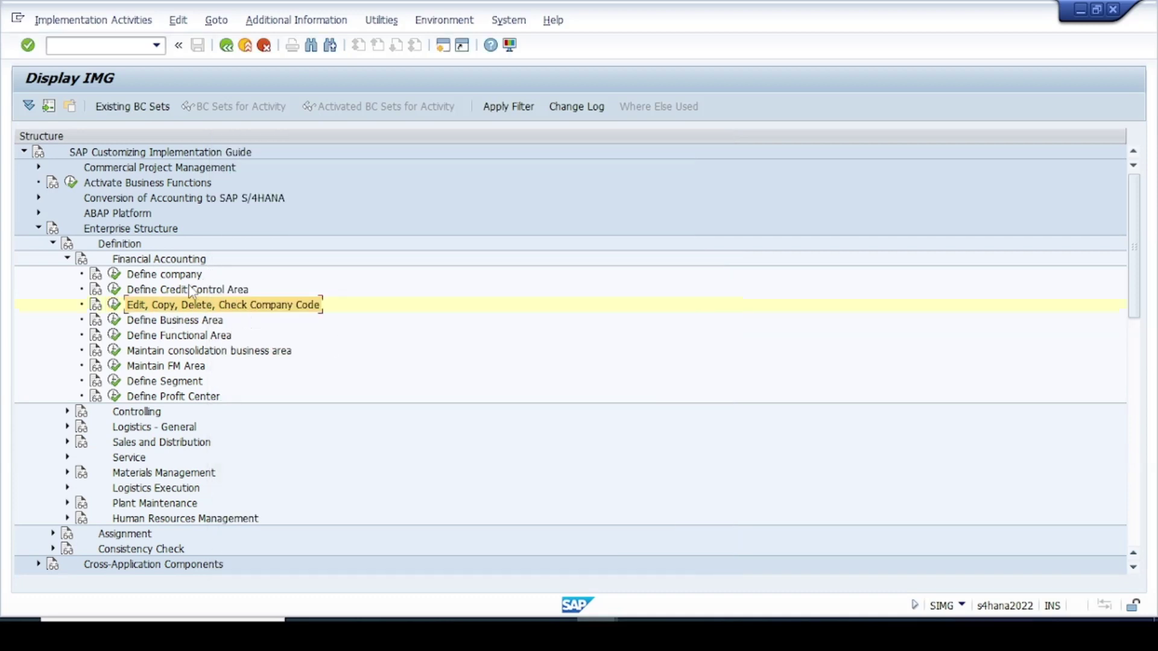
Open the Define company activity under Financial Accounting and start a new company entry
click(172, 276)
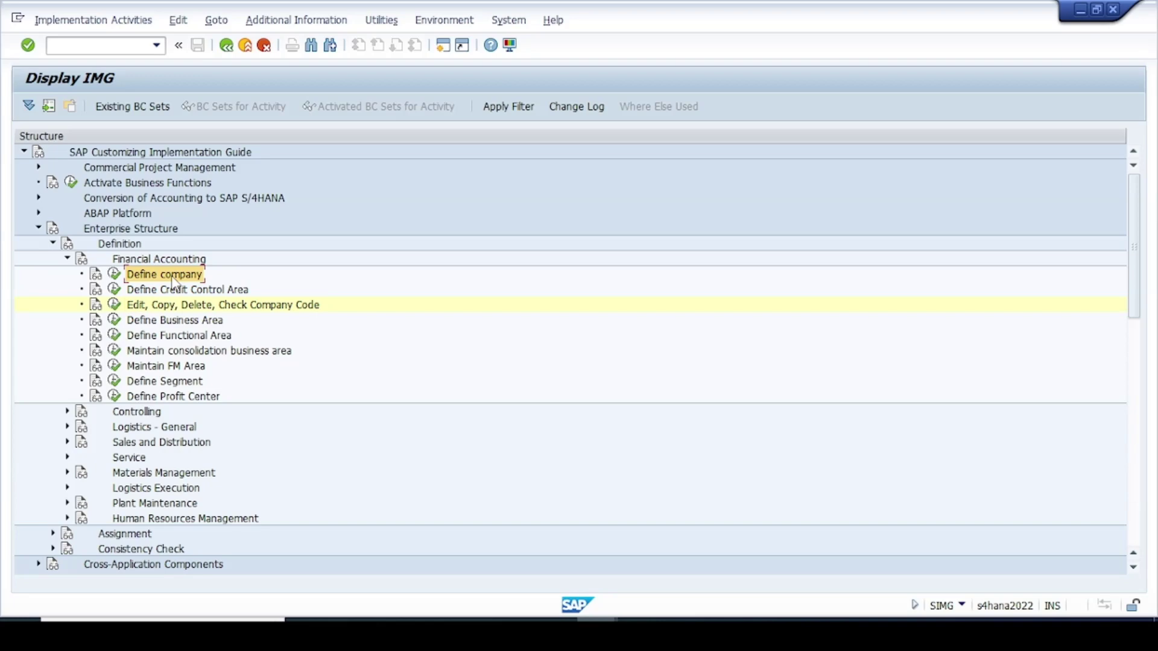
click(114, 274)
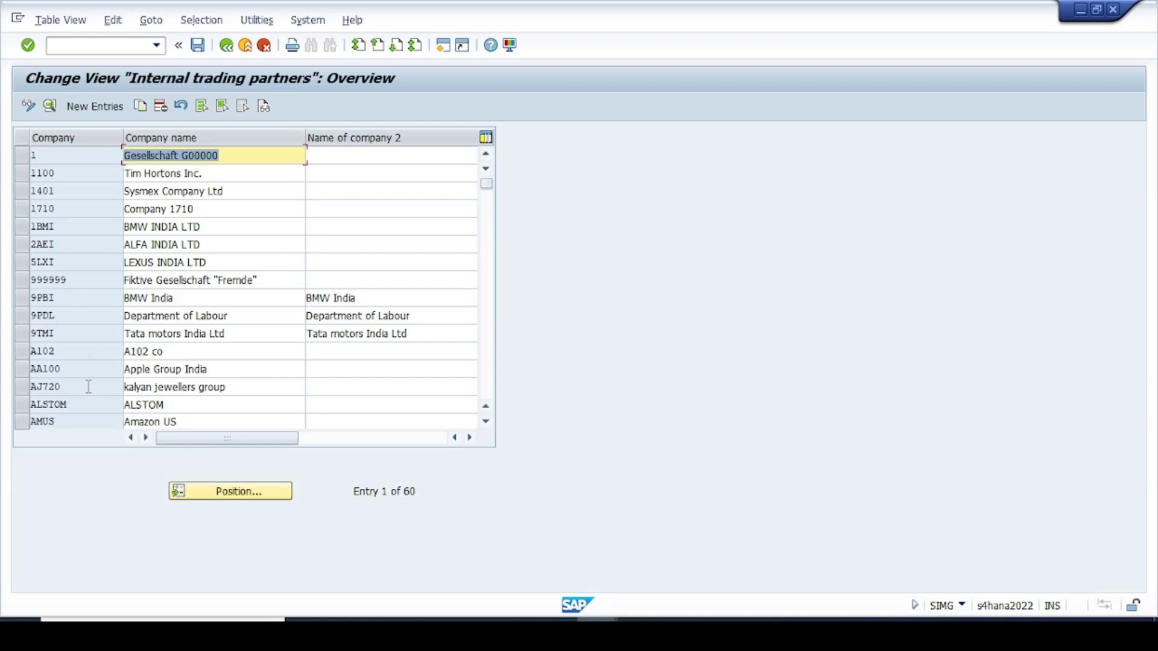
click(95, 411)
scroll(95, 411, down, 3)
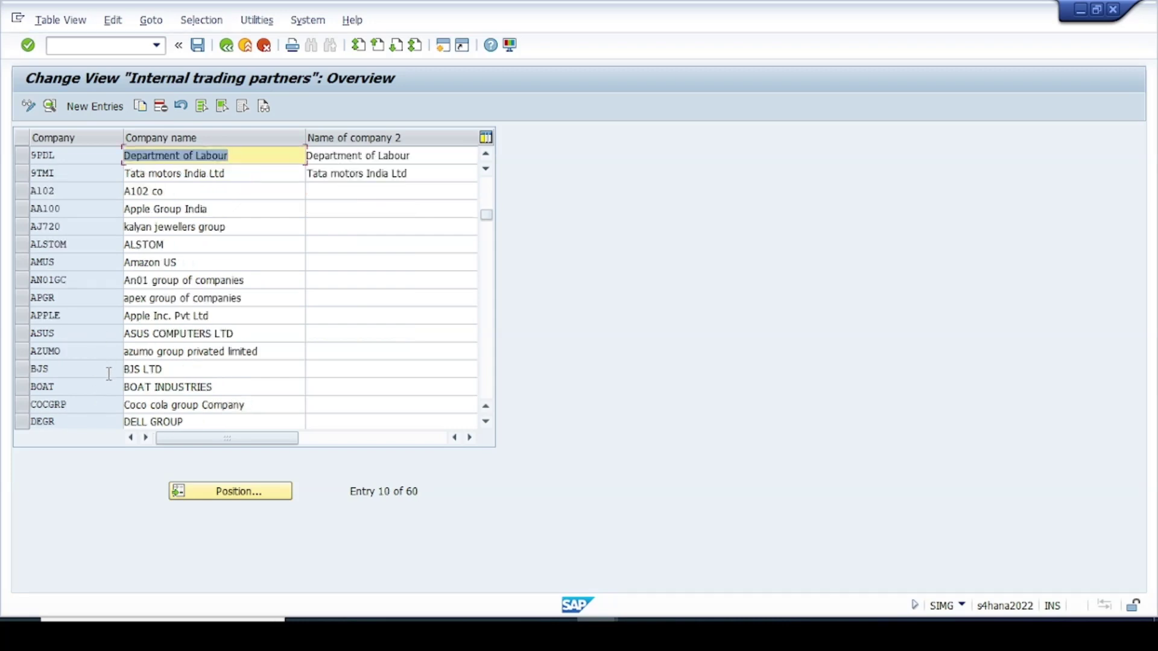
scroll(104, 260, up, 1)
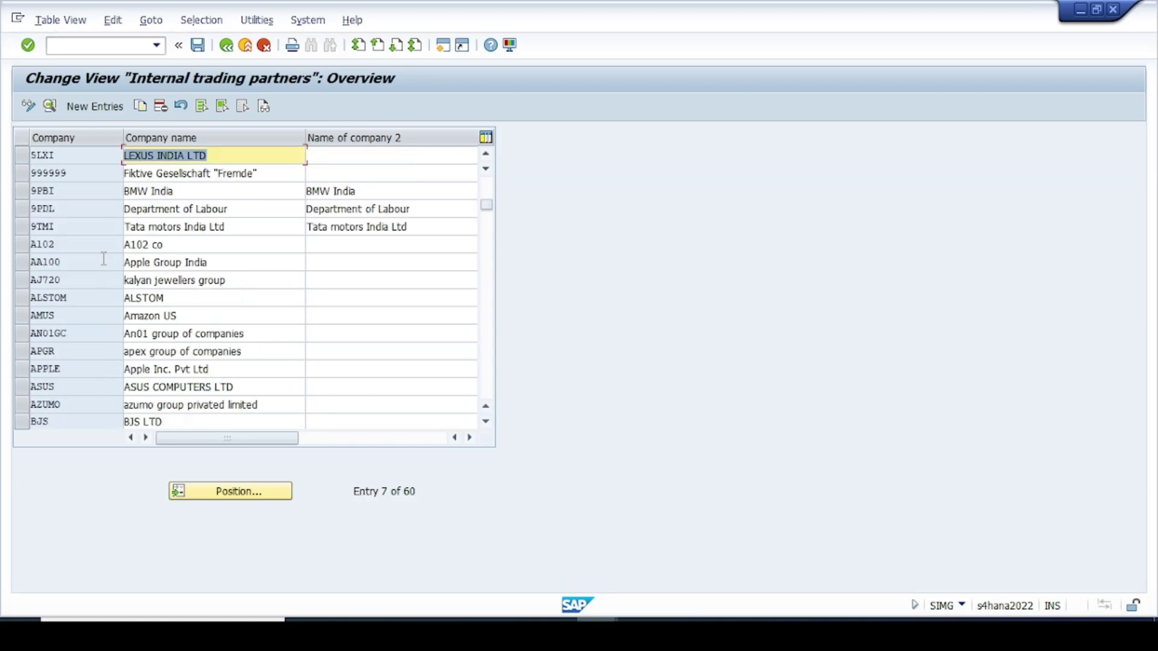
scroll(103, 261, up, 2)
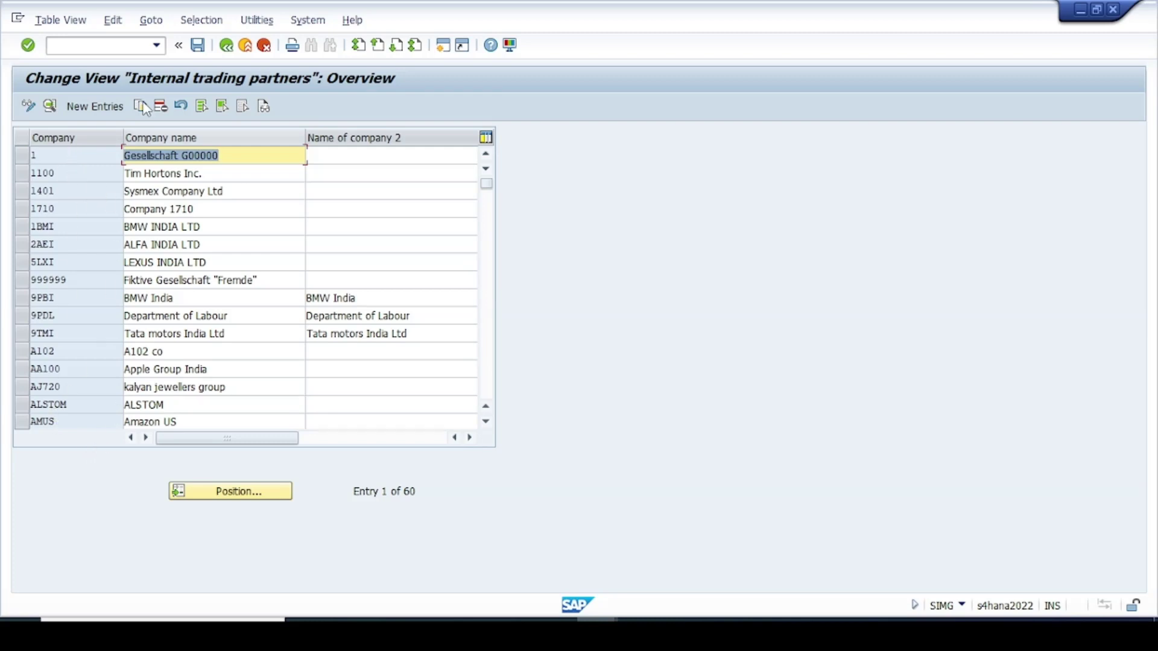
click(104, 112)
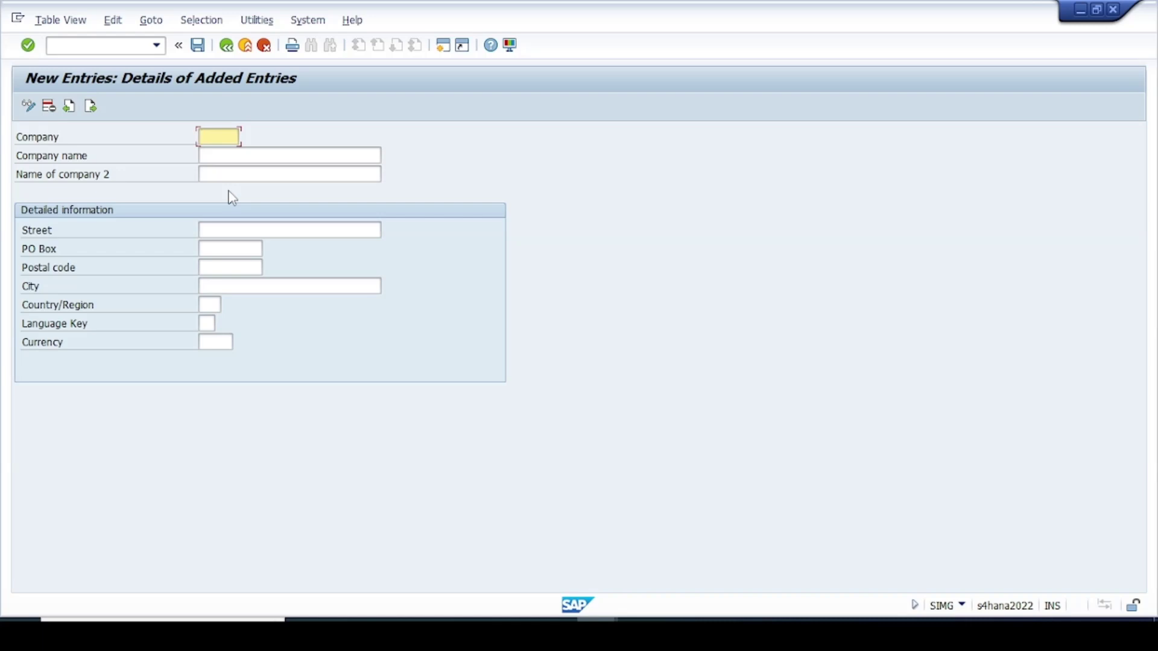
text(123456)
key(shift+Left)
key(shift+Left)
key(shift+Left)
key(shift+Left)
key(shift+Left)
key(shift+Left)
Set the company ID to VOLVO and the company name to "VOLVO Group of Companies"
text(VOLVO)
key(Tab)
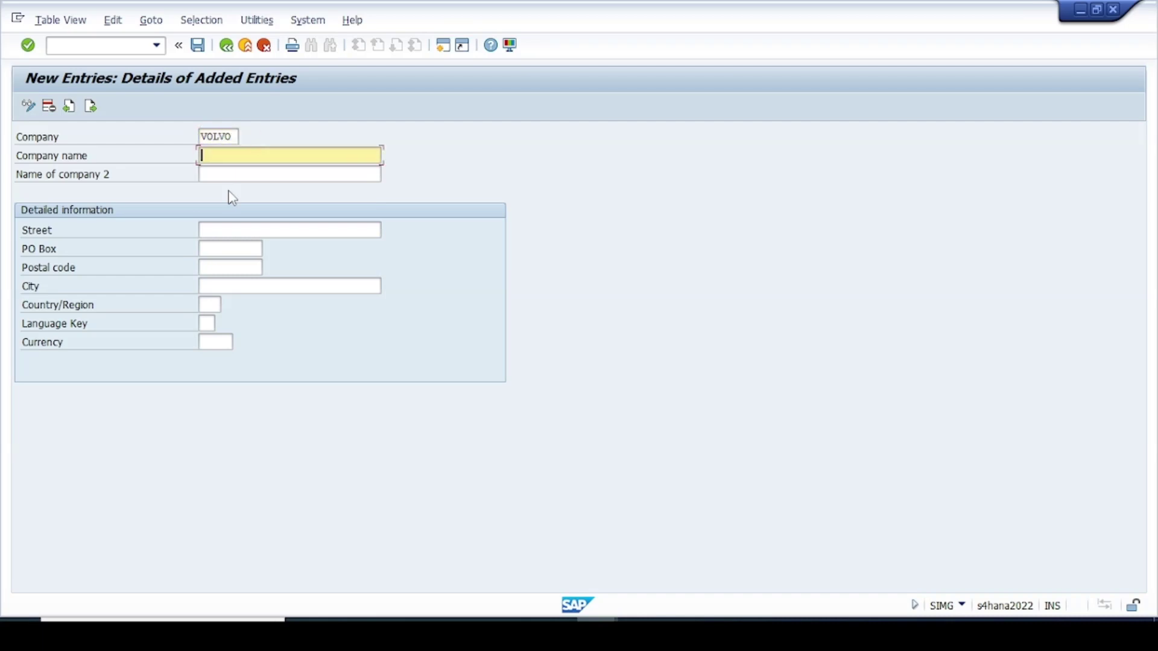
text(VOLVO Group of Companies)
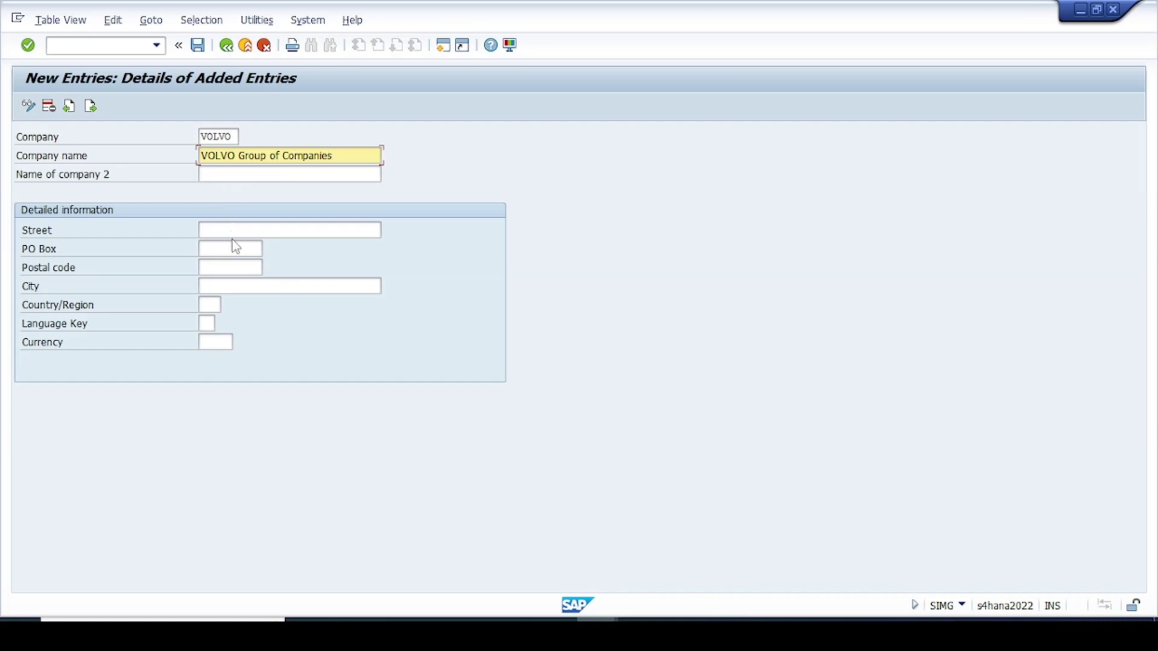
Fill in the company's street and postal code in the detailed information, leaving the PO box empty
click(249, 235)
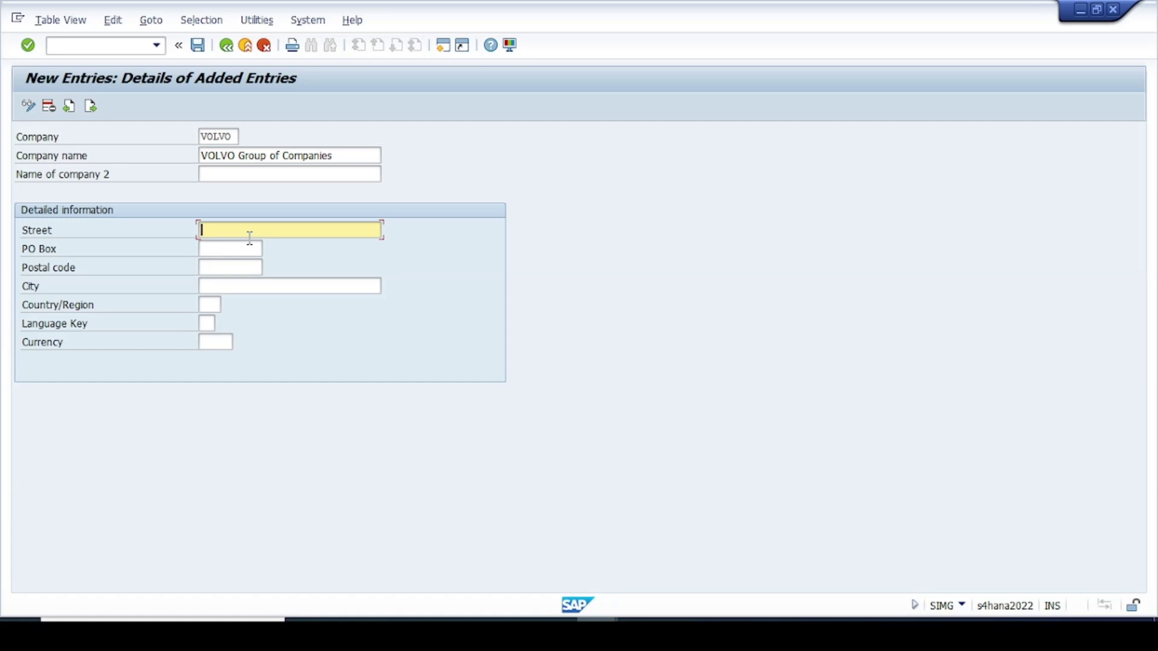
text(Majestic street)
key(Tab)
key(Tab)
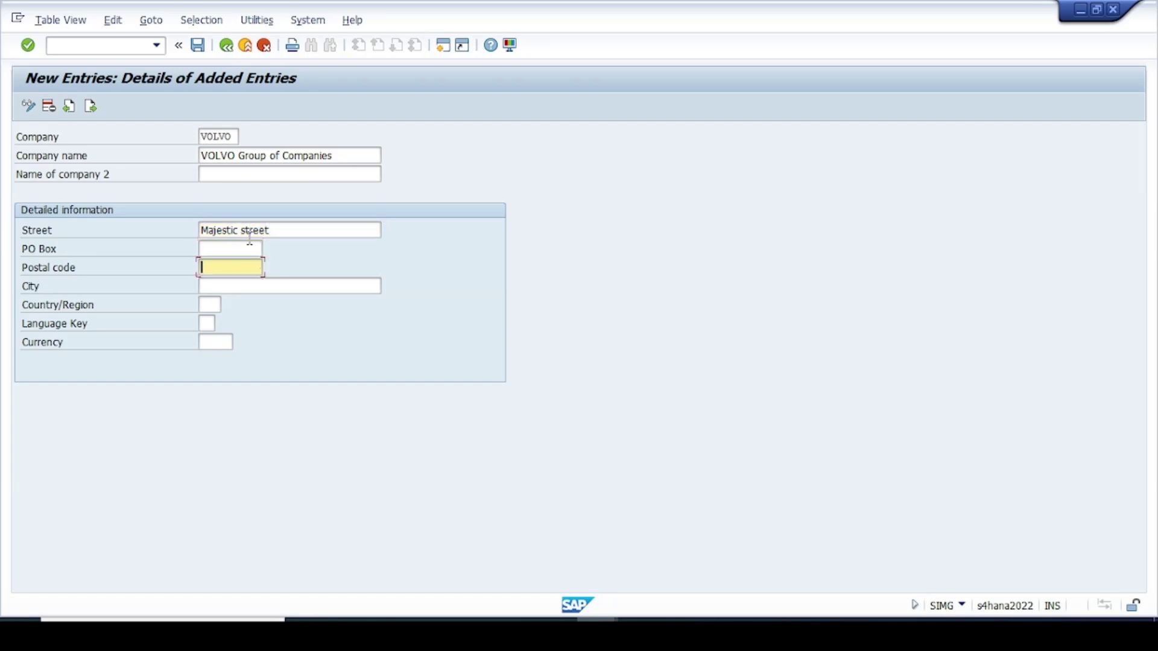
text(201301)
key(Tab)
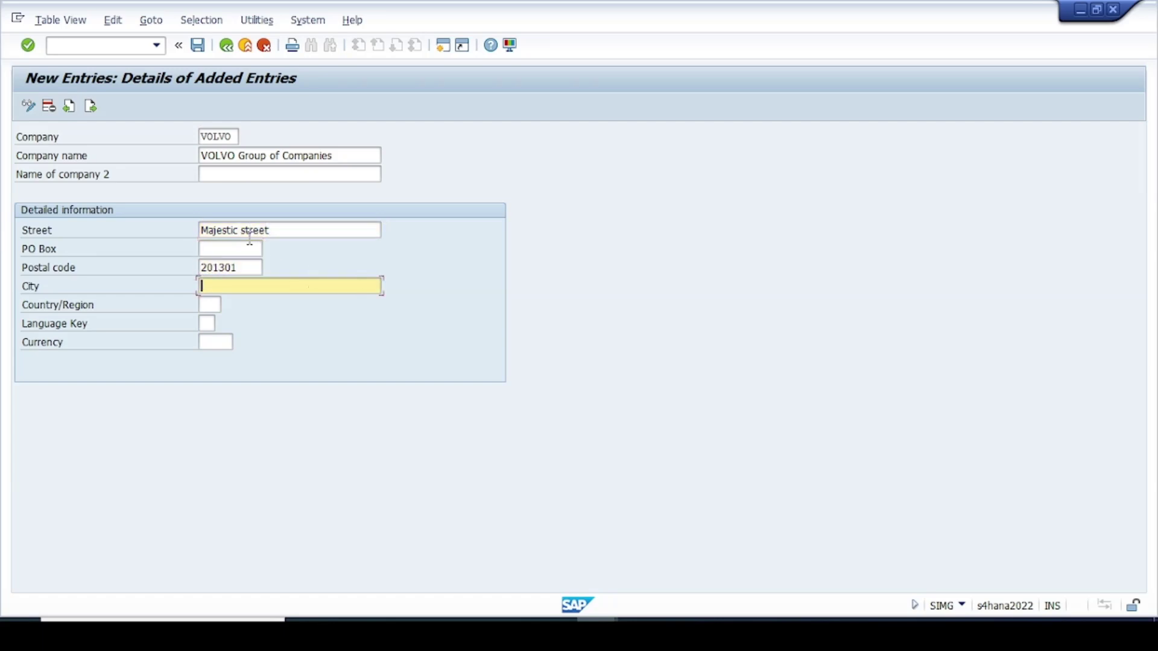
Set the company's city to Bangalore and its country/region to IN
text(Banga)
key(BackSpace)
key(BackSpace)
text(galore)
key(Tab)
text(IN)
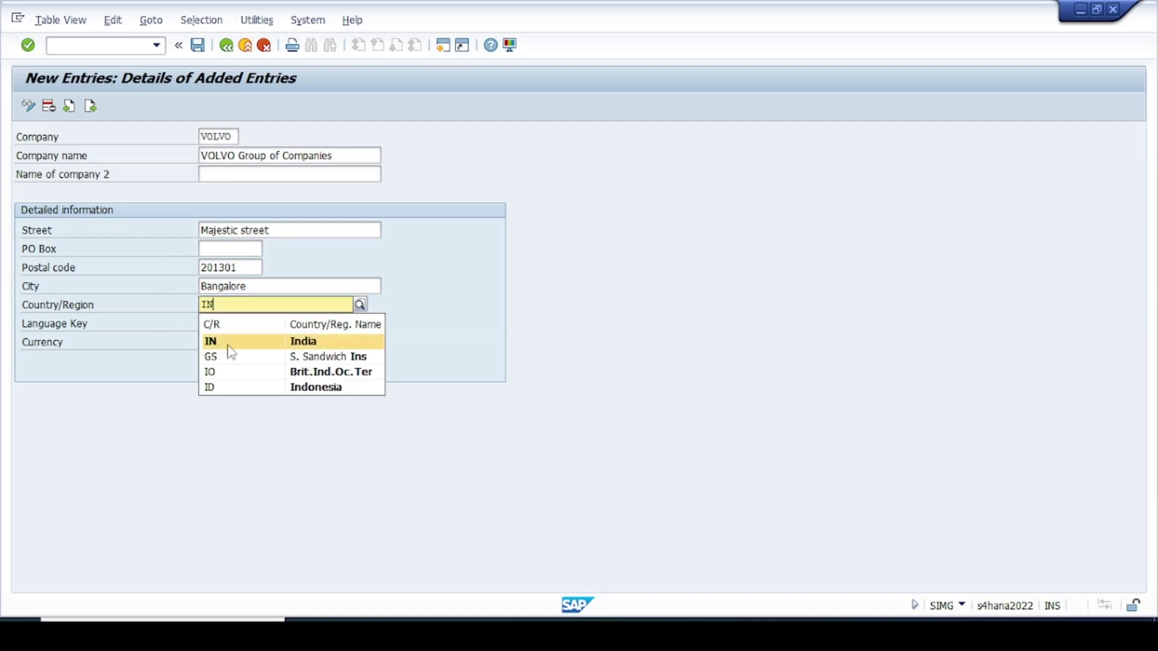
click(236, 341)
key(Tab)
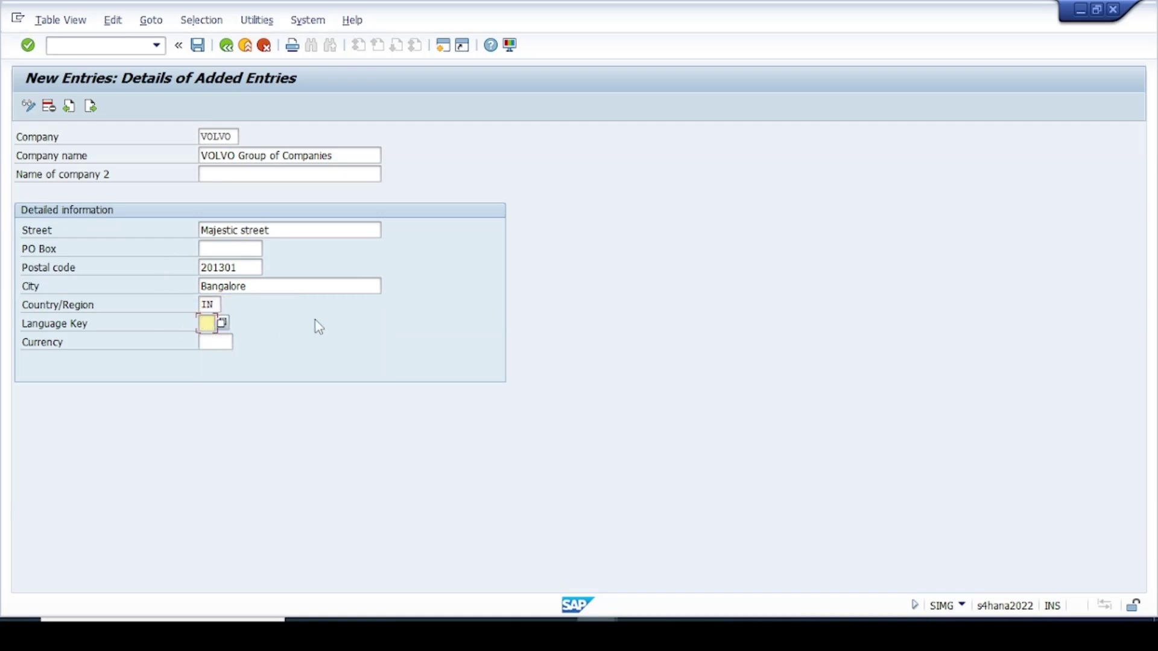
Set the company's language key to EN and its currency to INR, and confirm the entries
text(EN)
key(Tab)
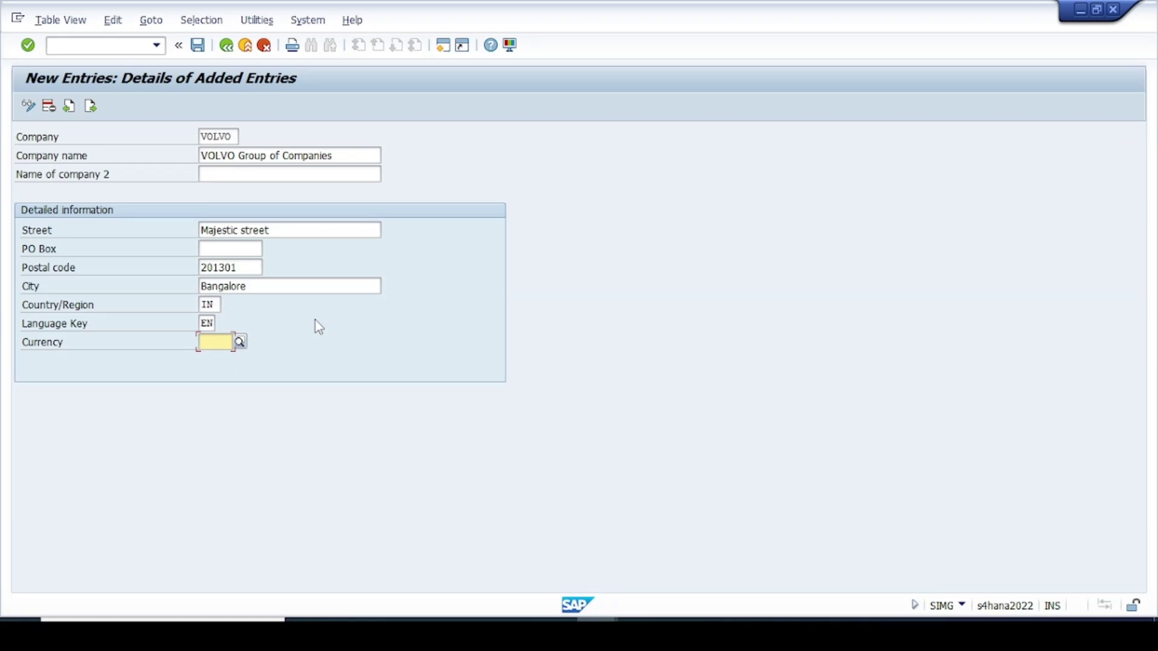
text(IN)
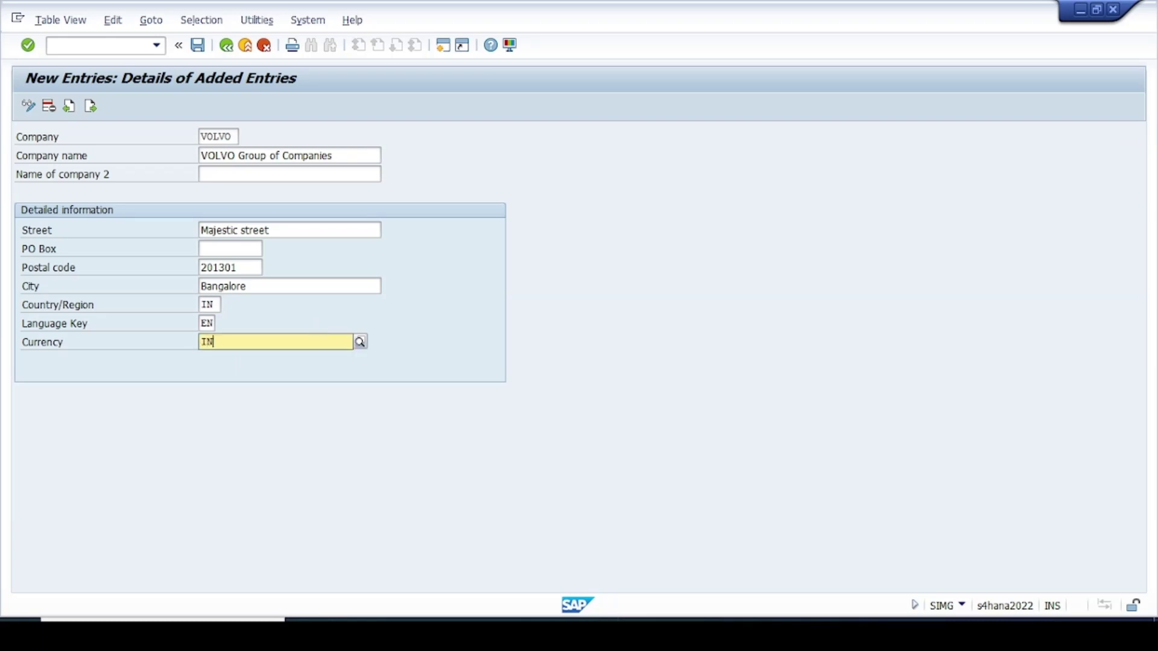
text(R)
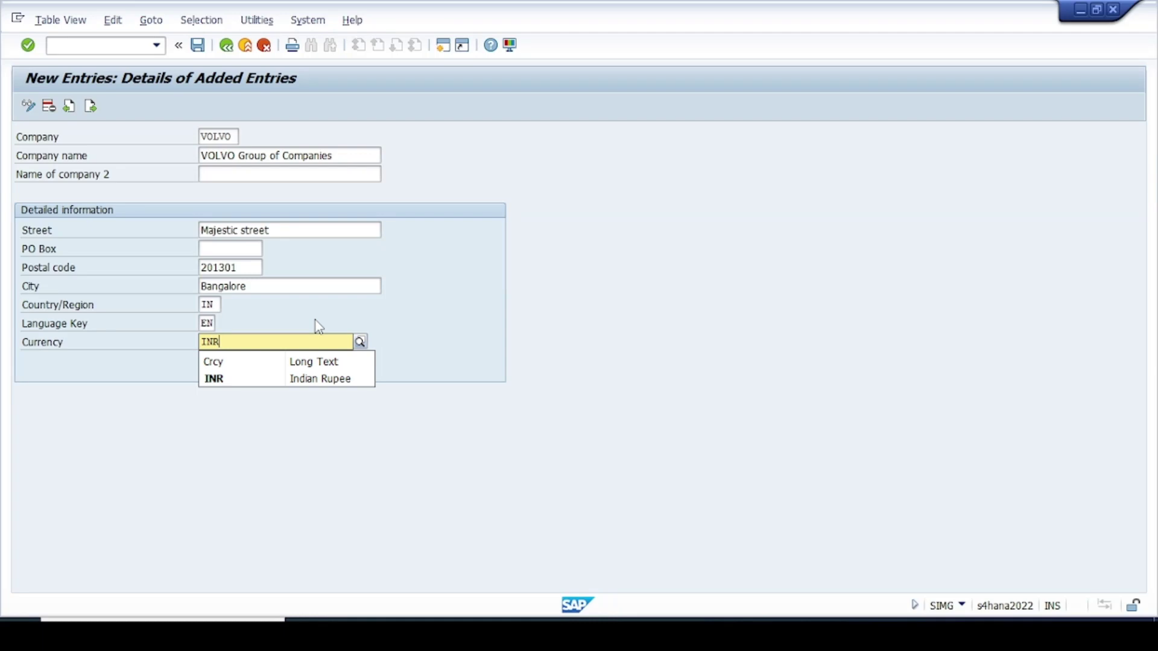
key(Return)
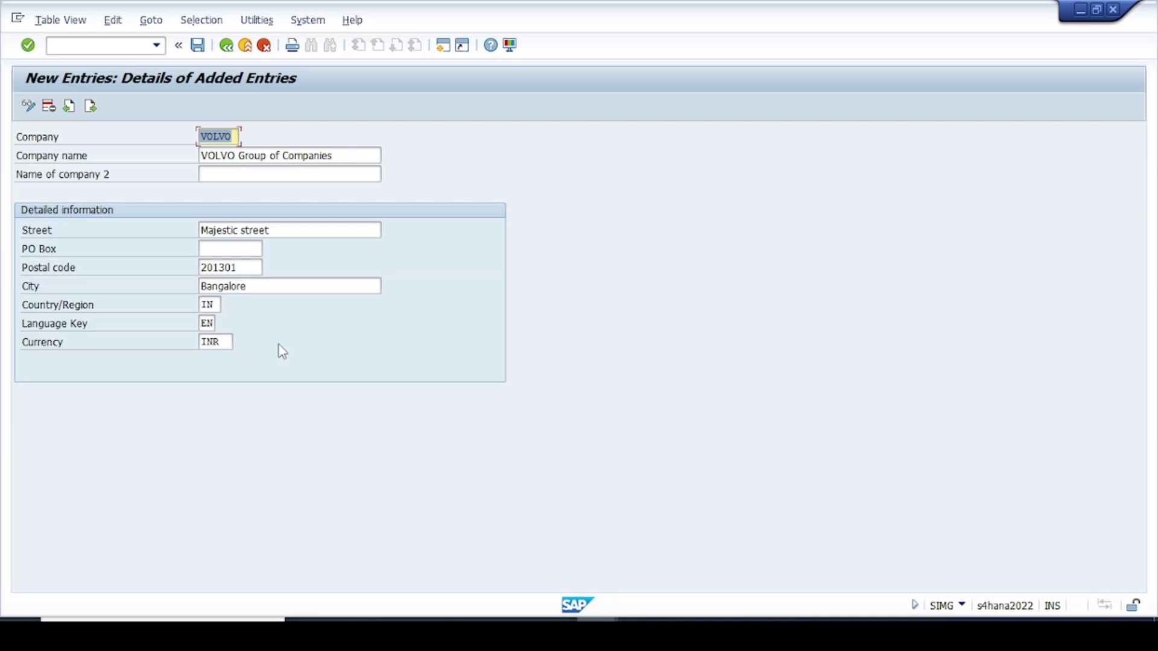
Save the VOLVO company in the existing customizing request "Co.code V001 Org structure"
click(197, 48)
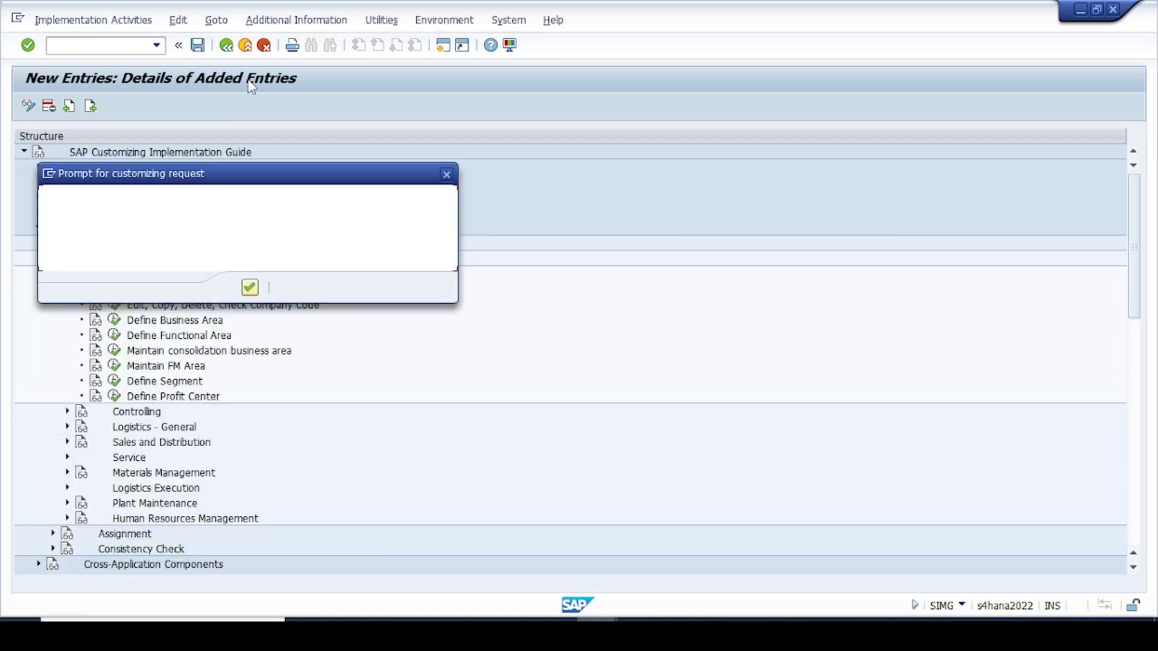
drag(239, 183, 399, 225)
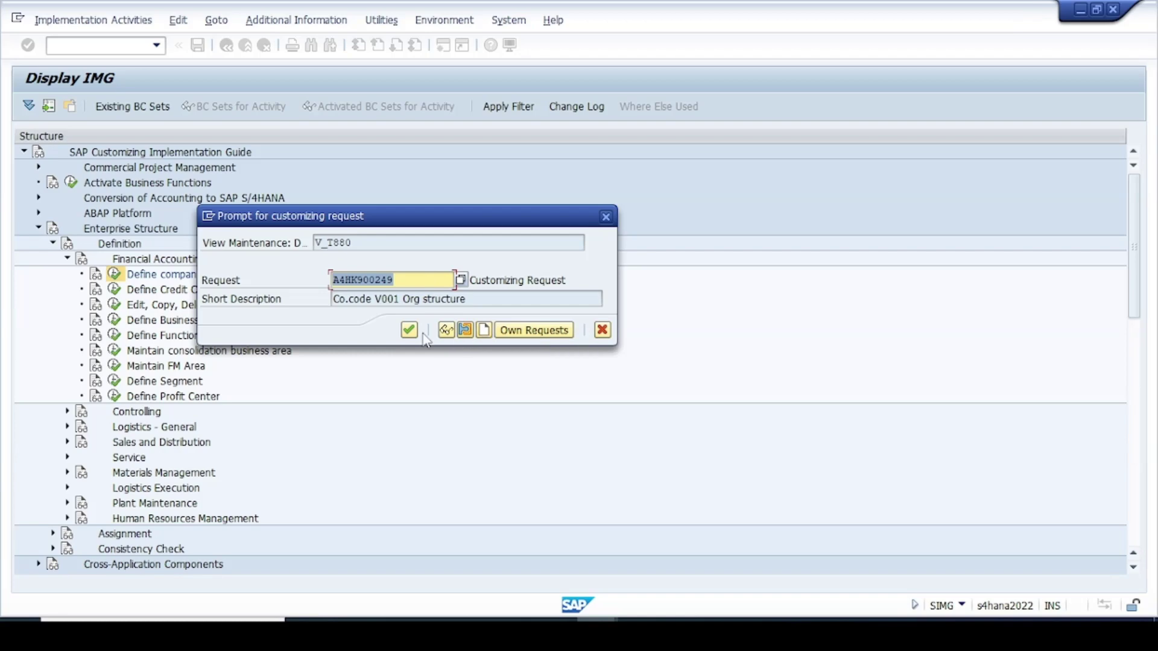
click(395, 301)
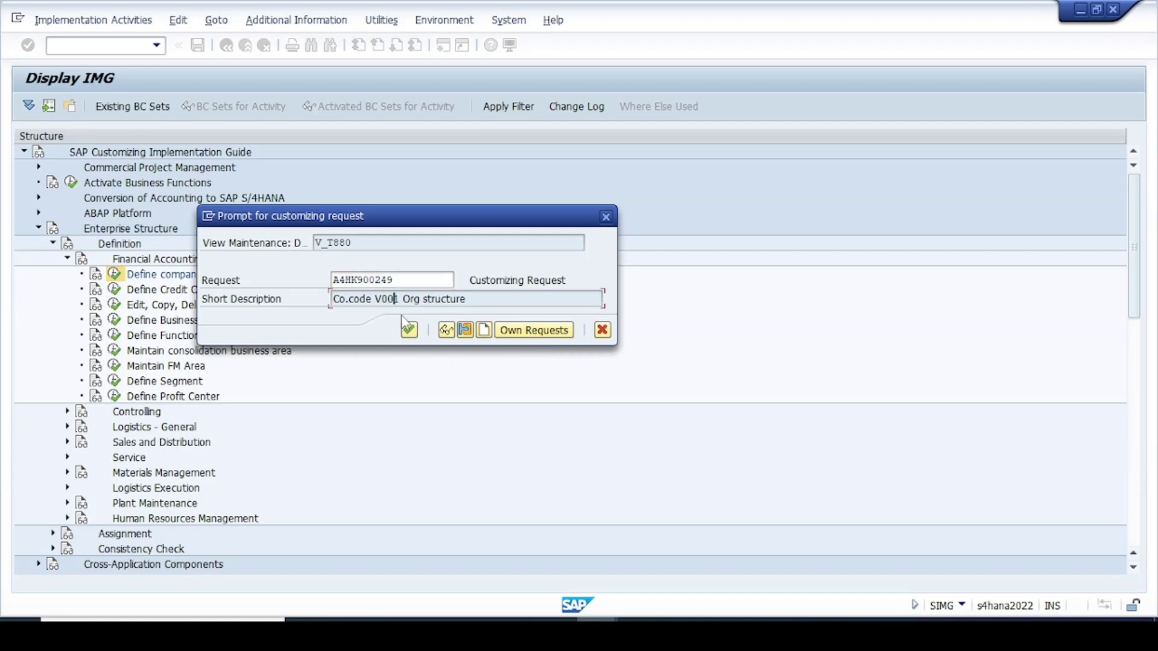
click(416, 335)
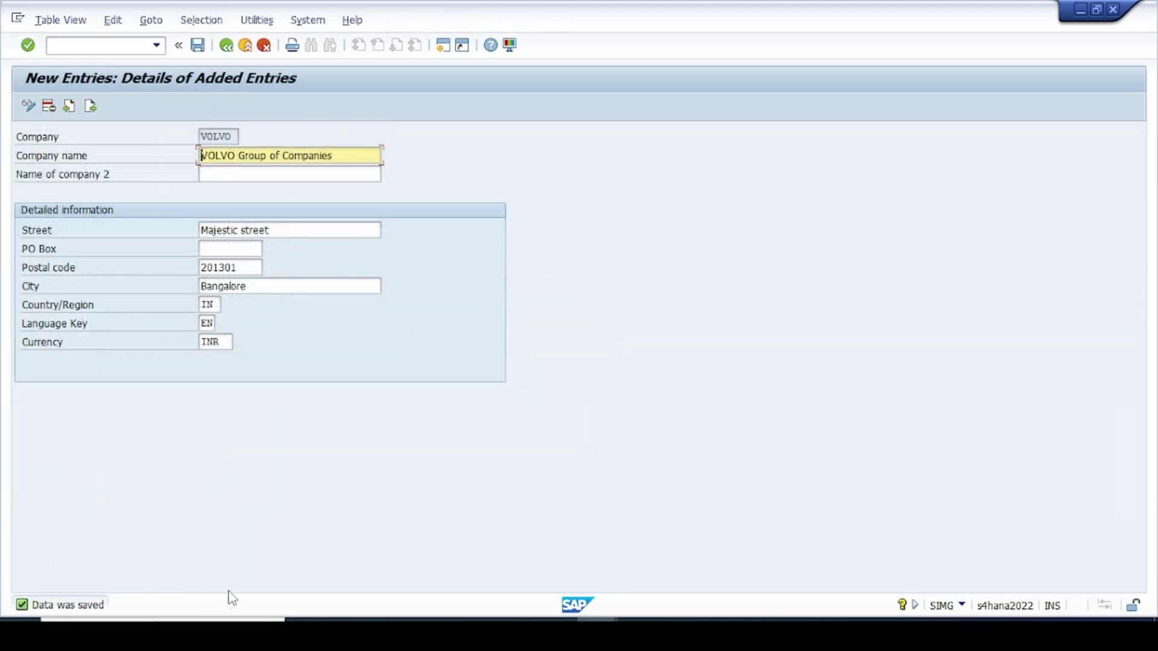
Check the VOLVO entry in the company overview and return to the implementation guide
click(227, 45)
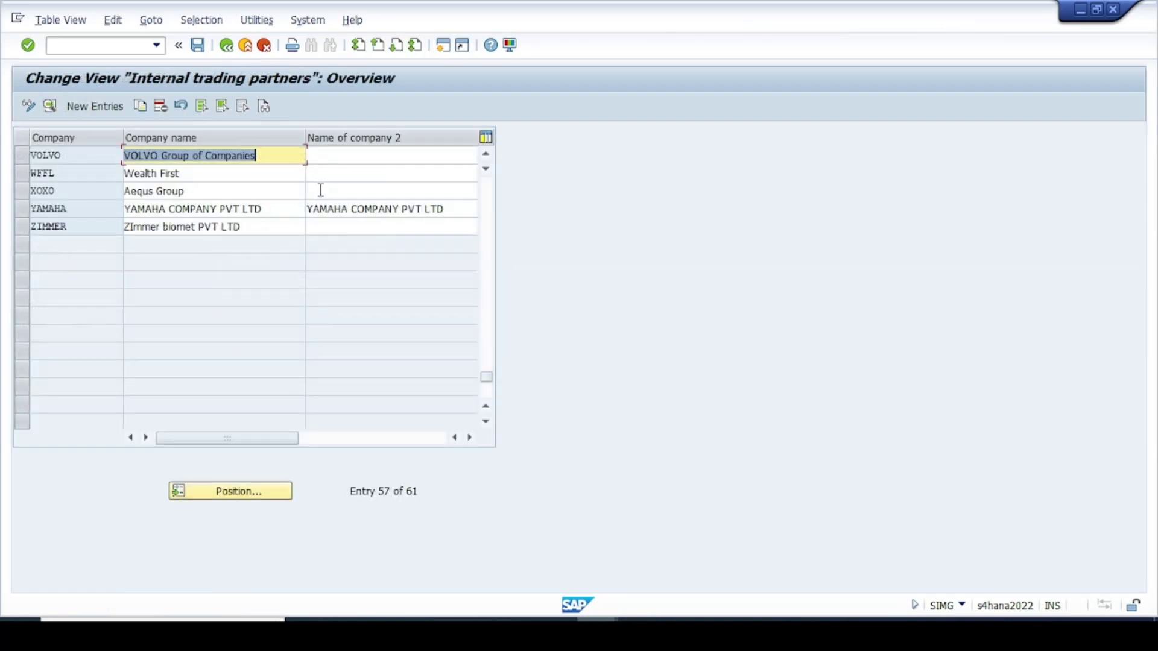
click(24, 155)
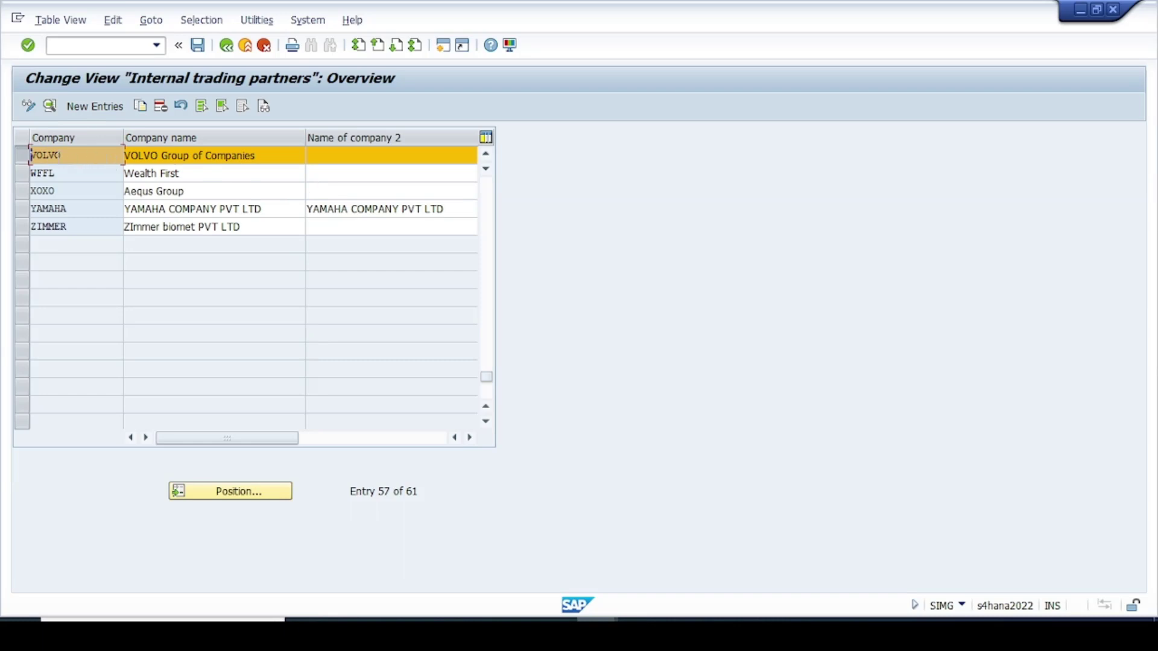
click(90, 156)
click(275, 156)
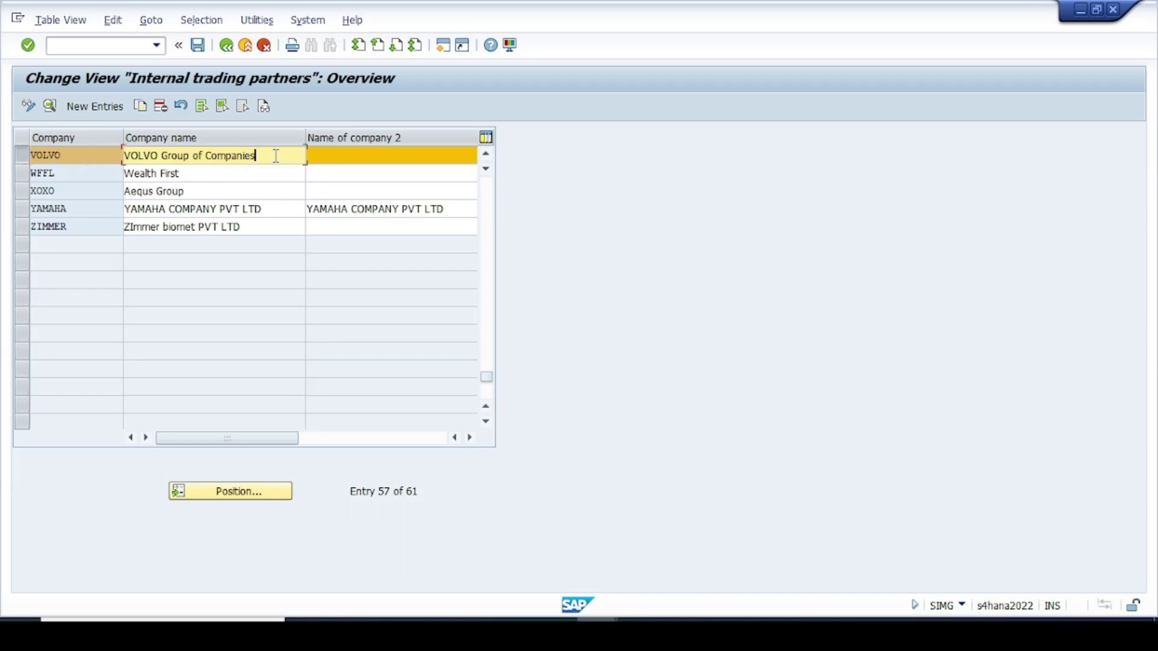
click(226, 45)
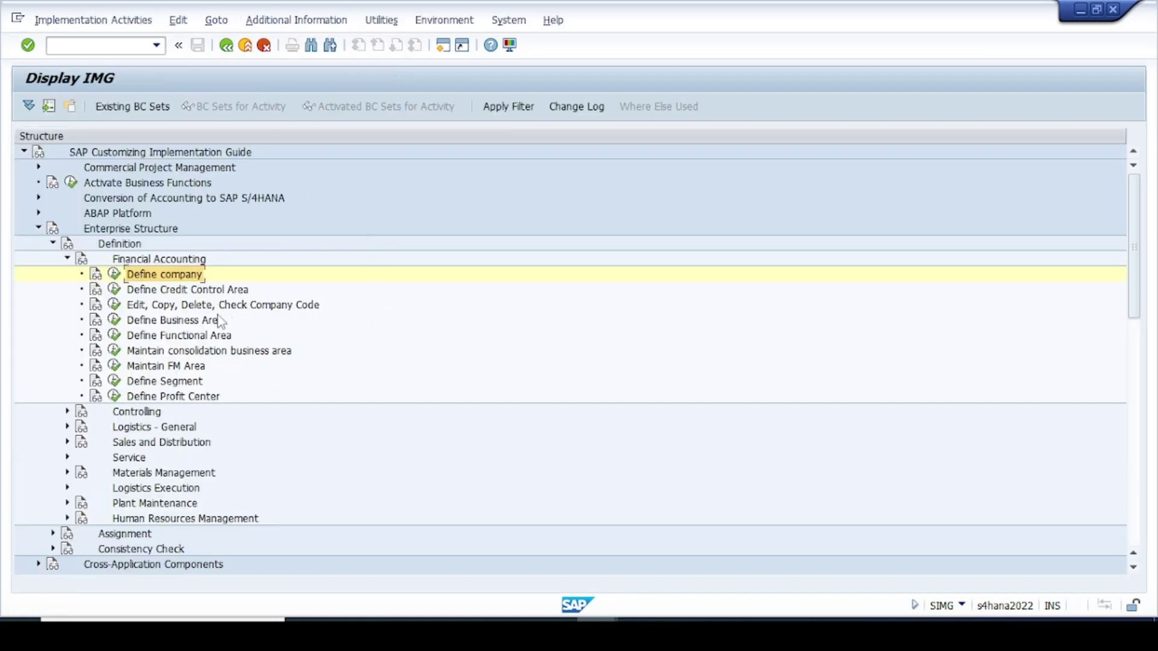
Collapse the Financial Accounting and Definition nodes under Enterprise Structure
click(155, 260)
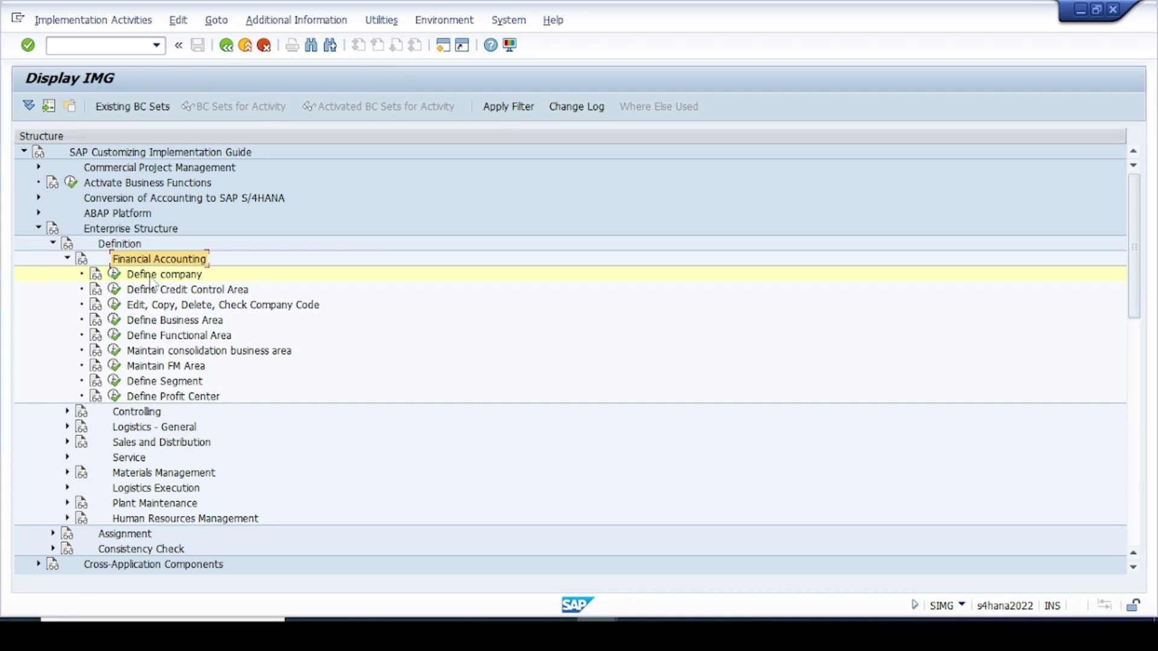
click(189, 308)
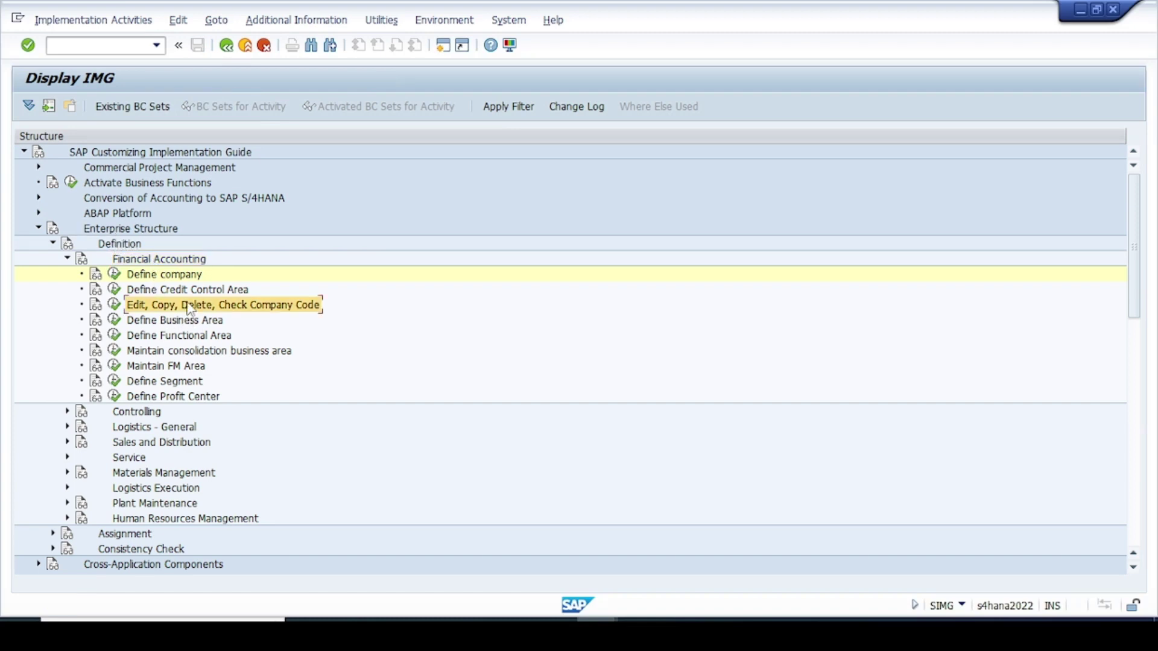
click(164, 279)
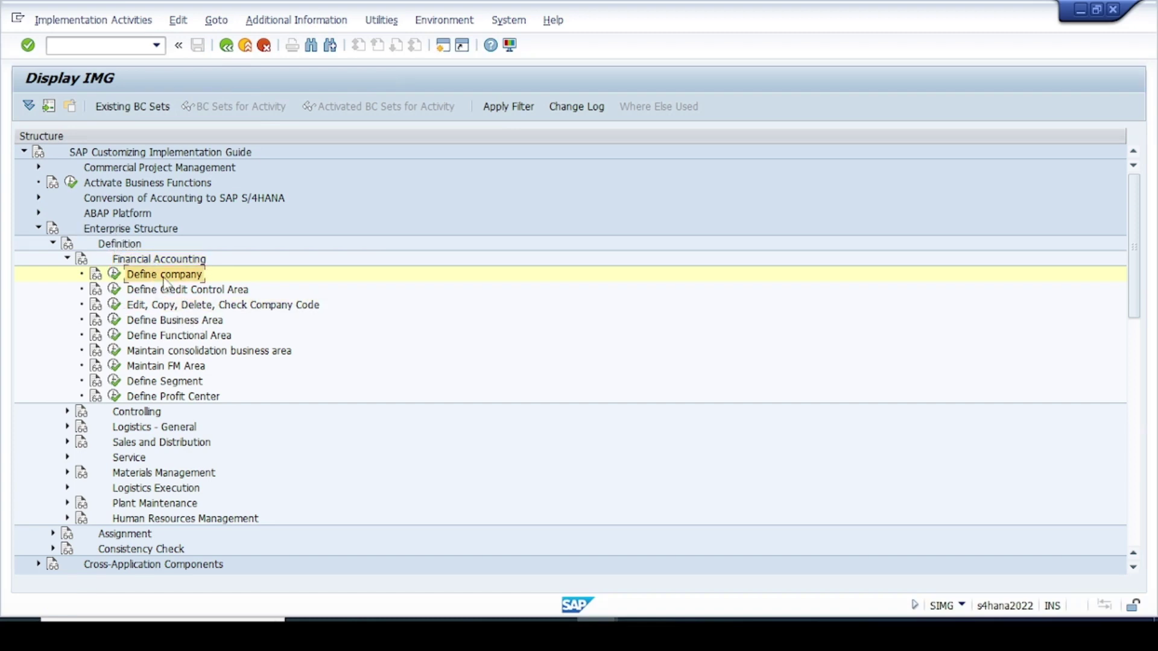
click(67, 259)
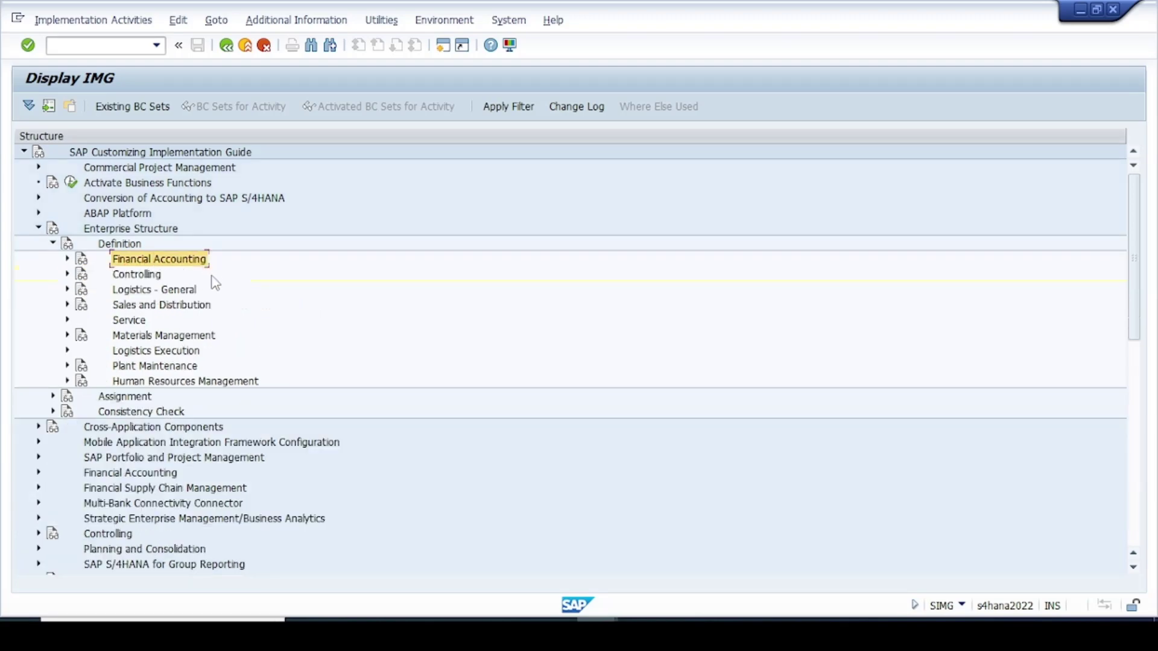
click(53, 245)
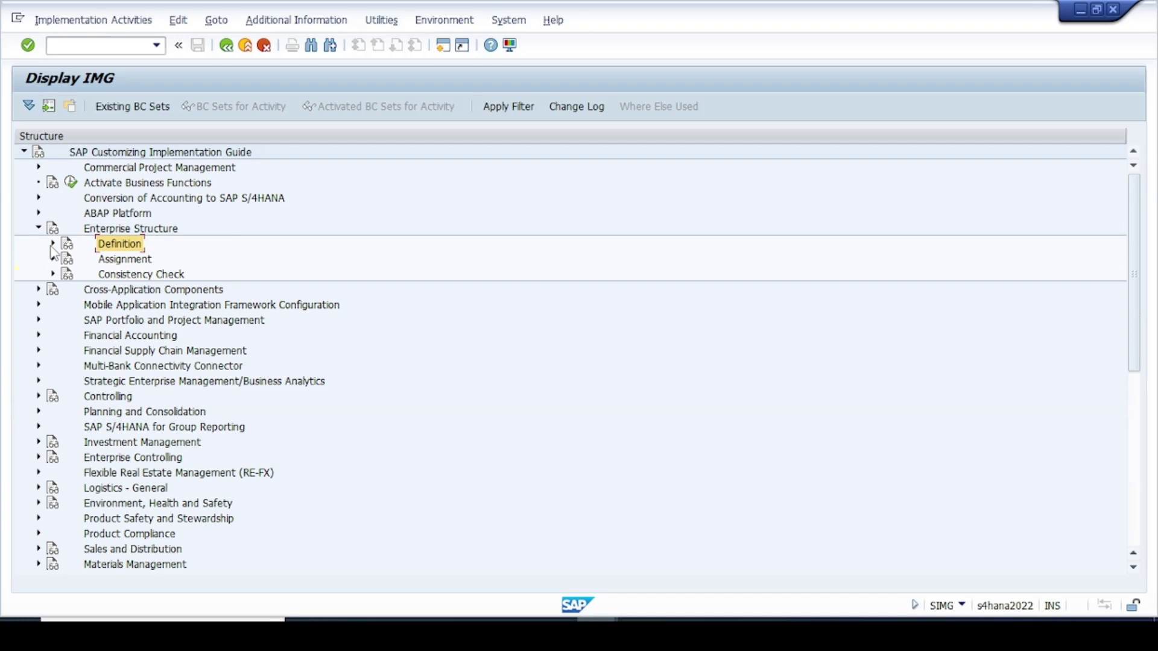
Open the "Assign company code to company" activity under Enterprise Structure > Assignment > Financial Accounting
click(125, 260)
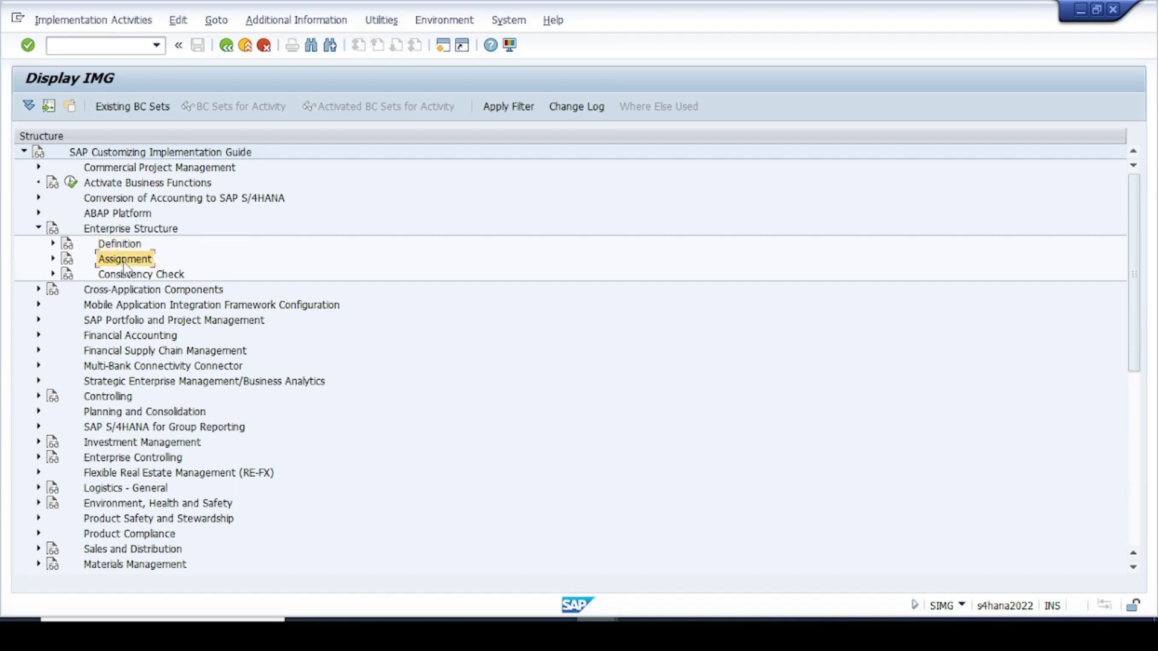
click(53, 260)
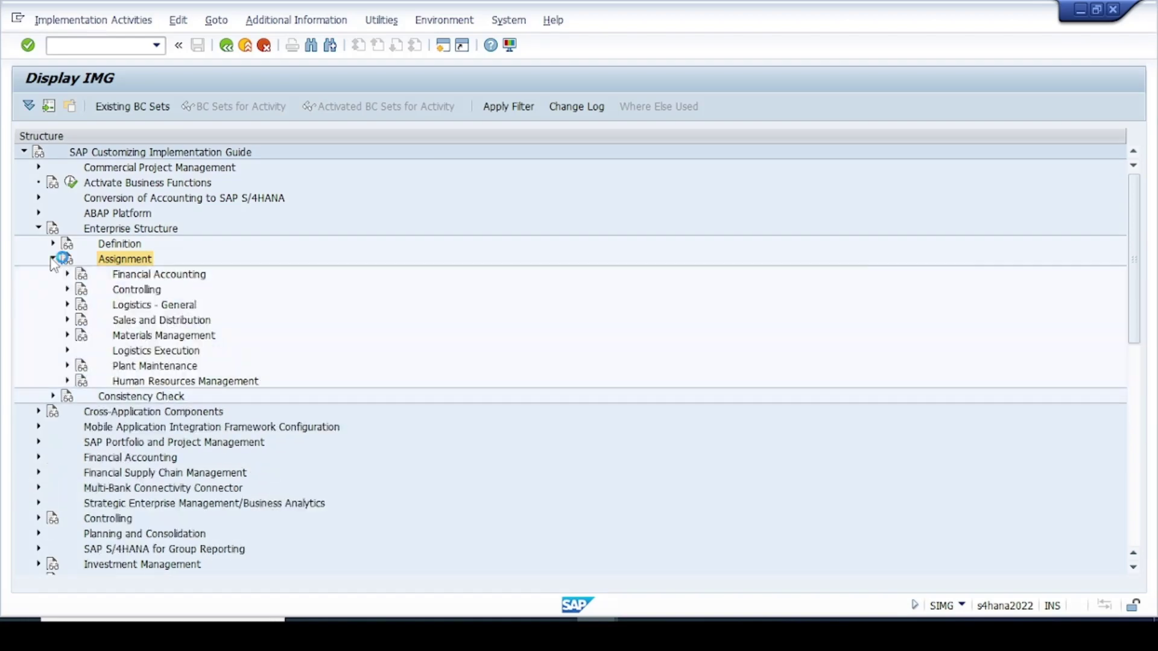
click(124, 275)
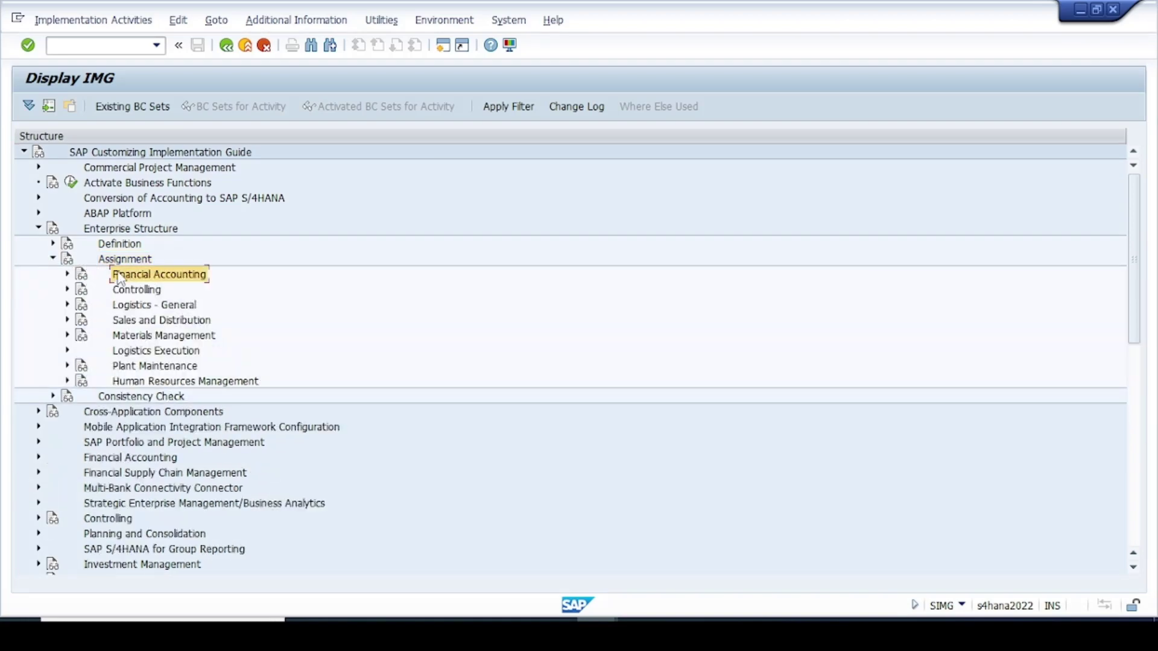
click(67, 275)
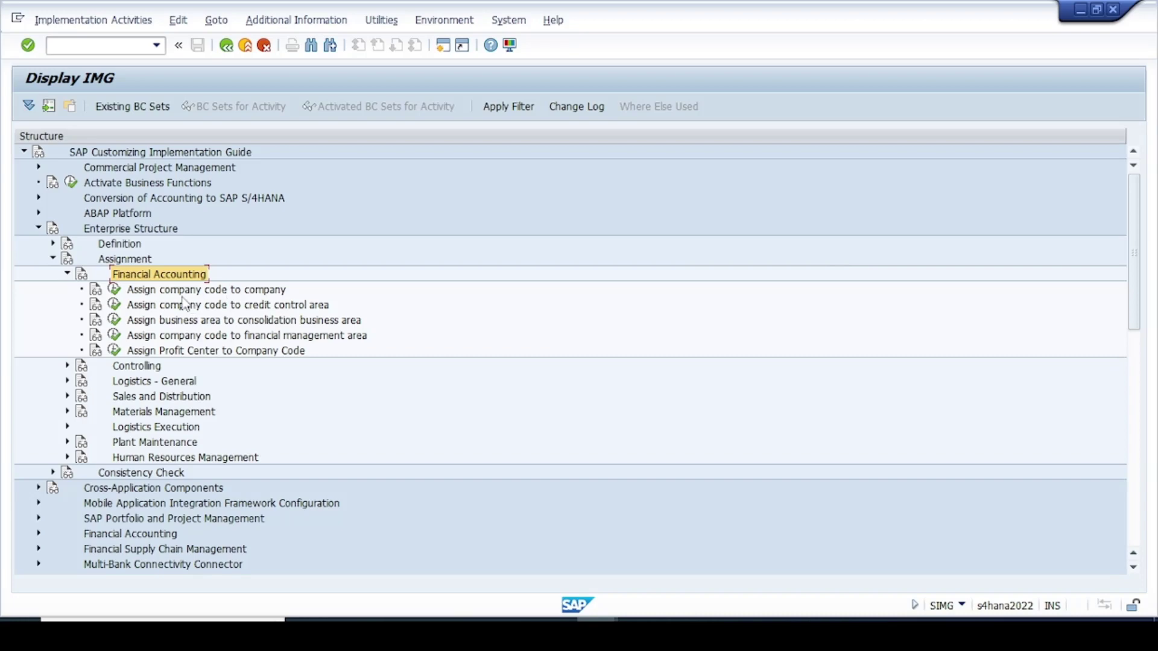
click(162, 293)
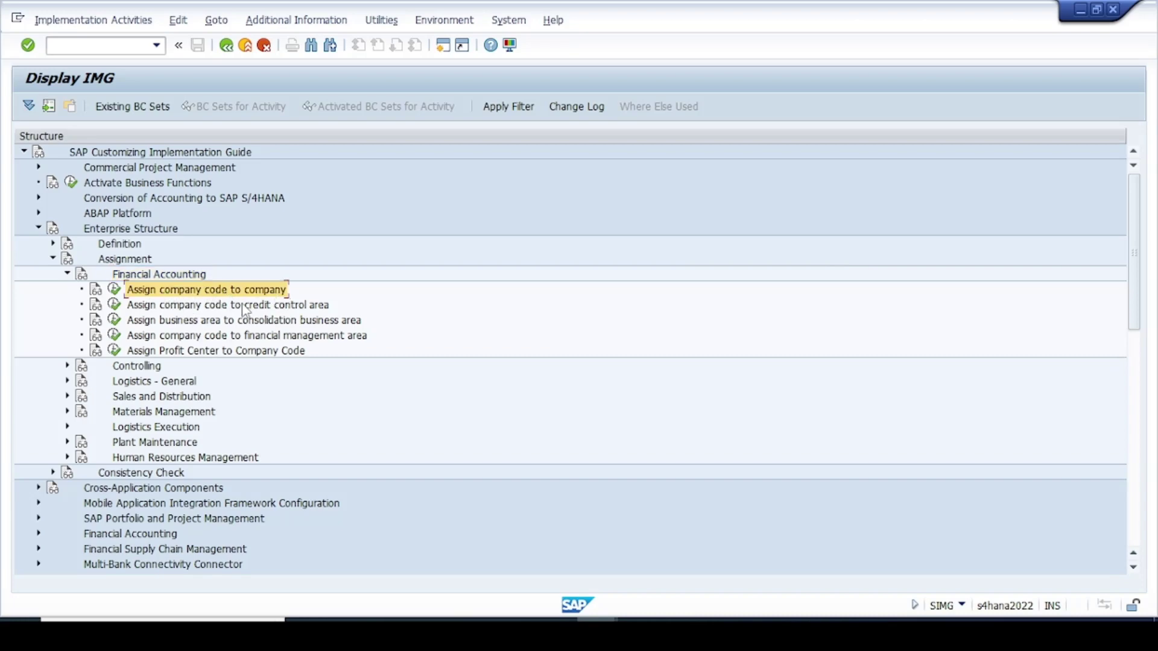
double_click(196, 292)
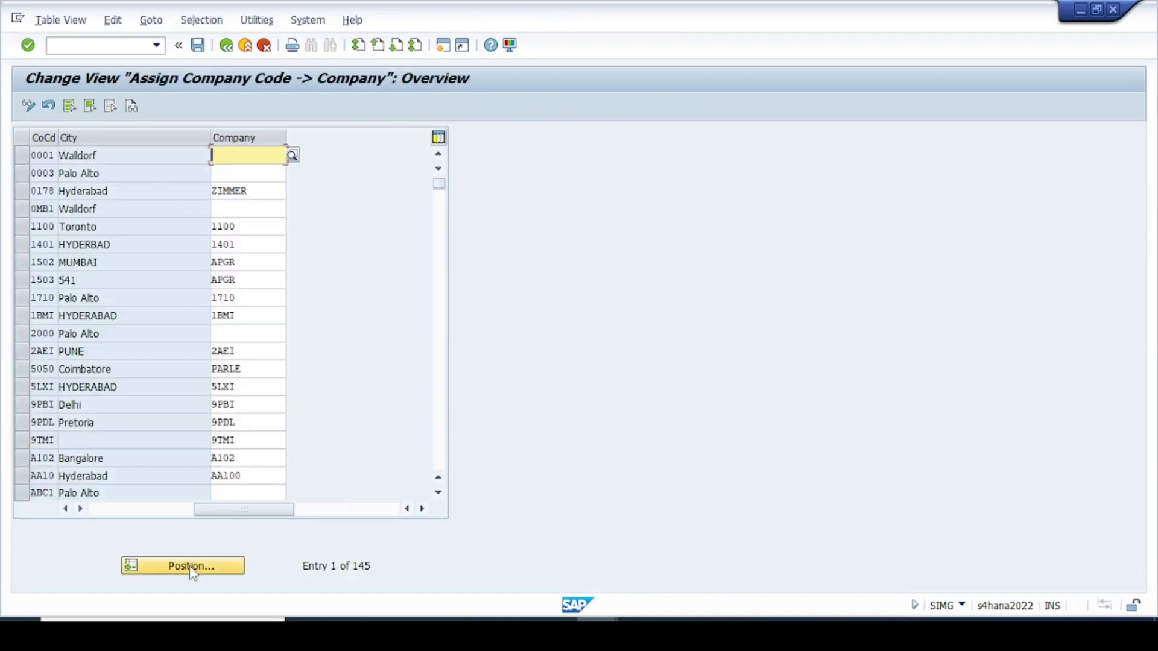
Position the assignment list at company code V001 and select its row
click(208, 570)
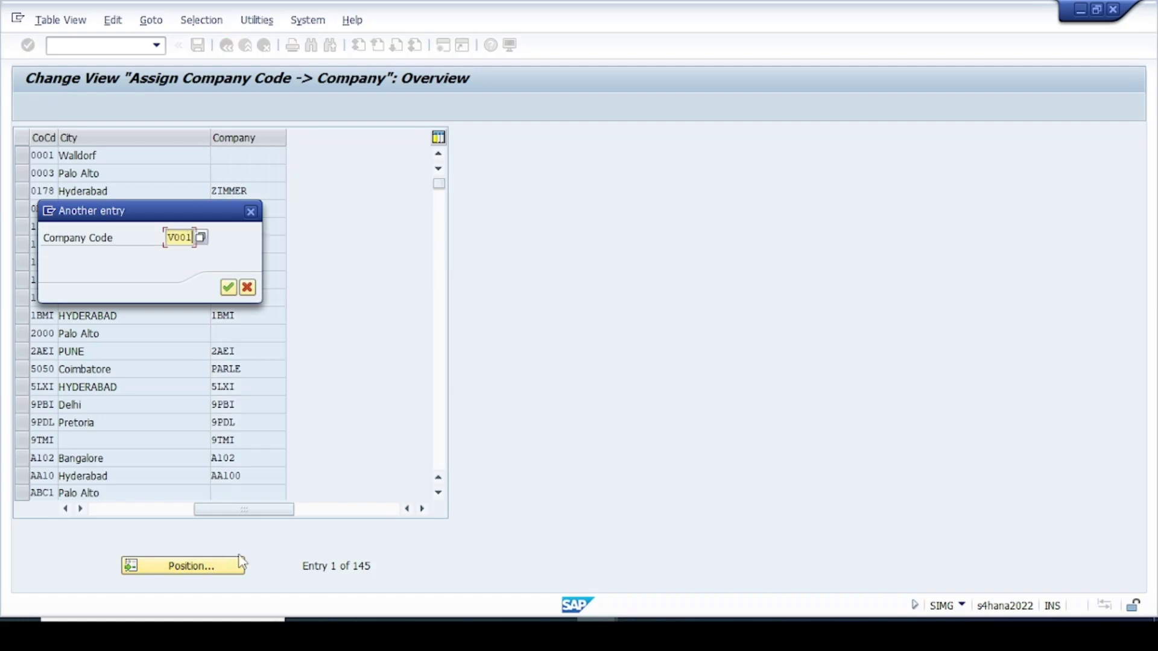
text(V001)
click(228, 288)
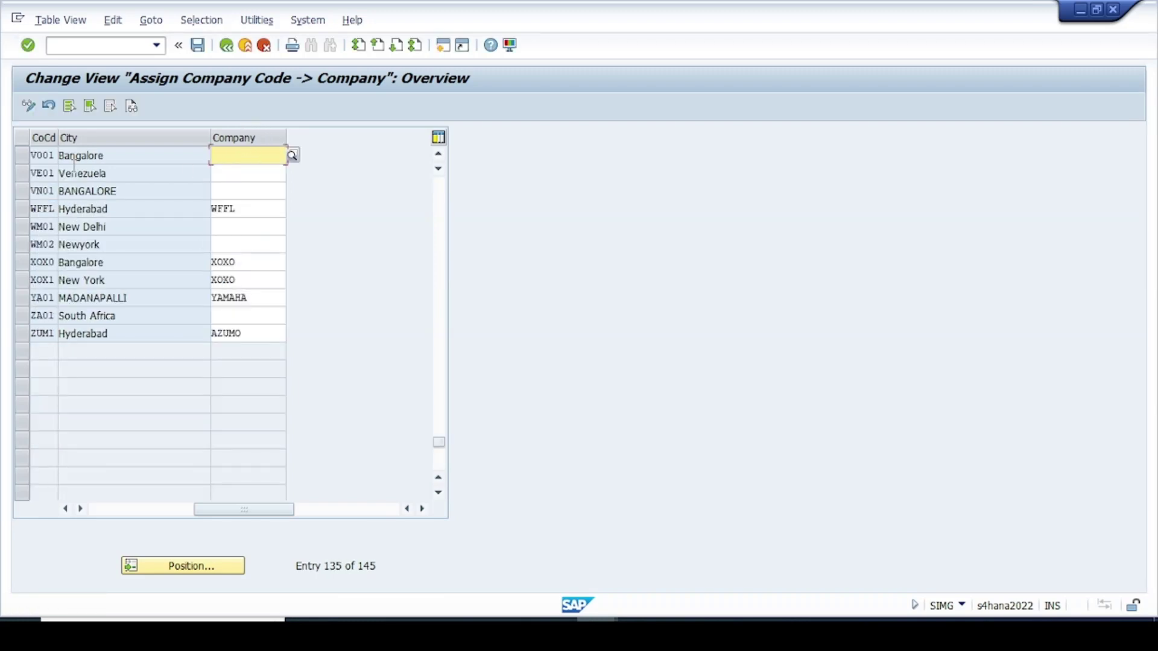
click(22, 155)
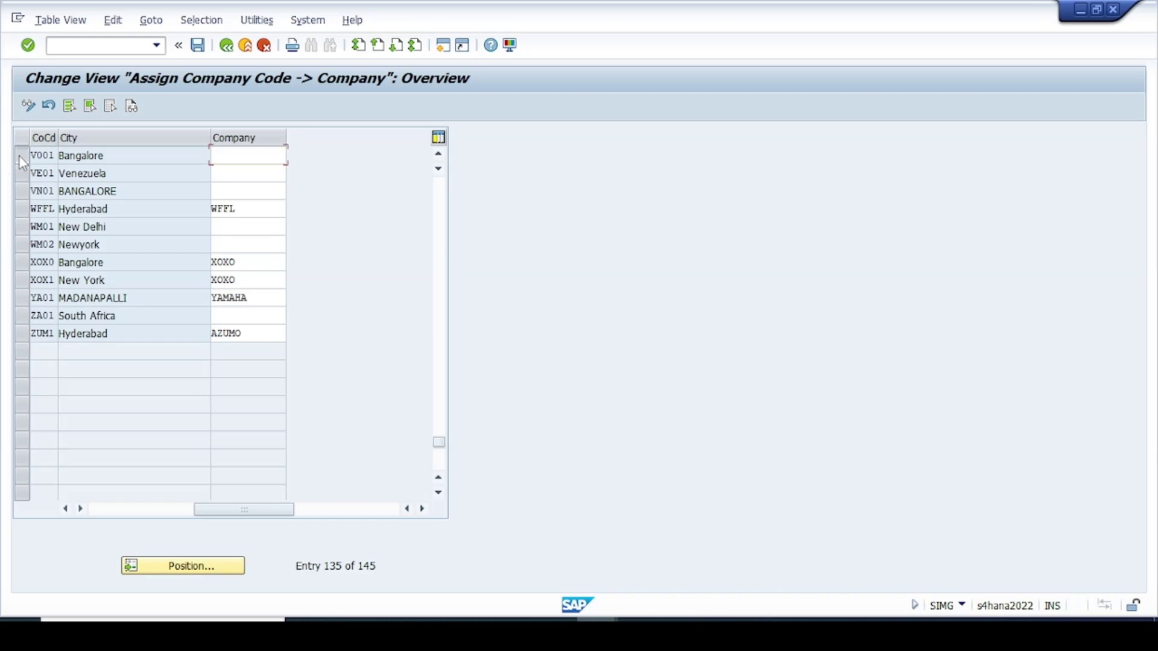
Assign company VOLVO to company code V001, picking it from the list of possible companies sorted in descending order
click(263, 157)
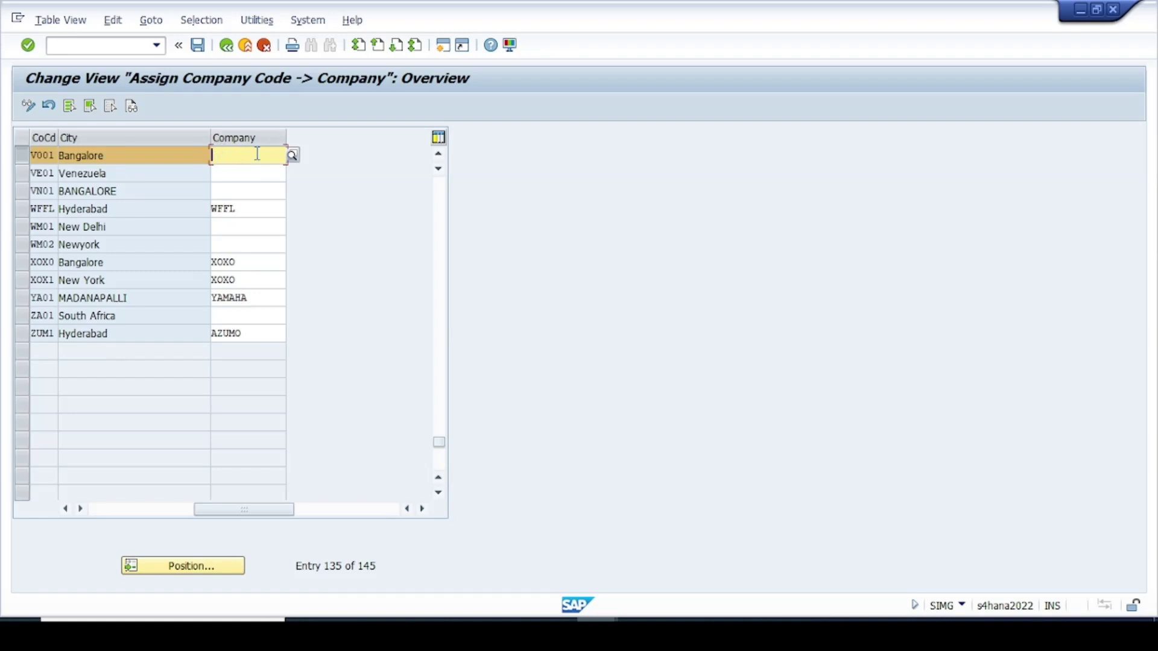
click(293, 157)
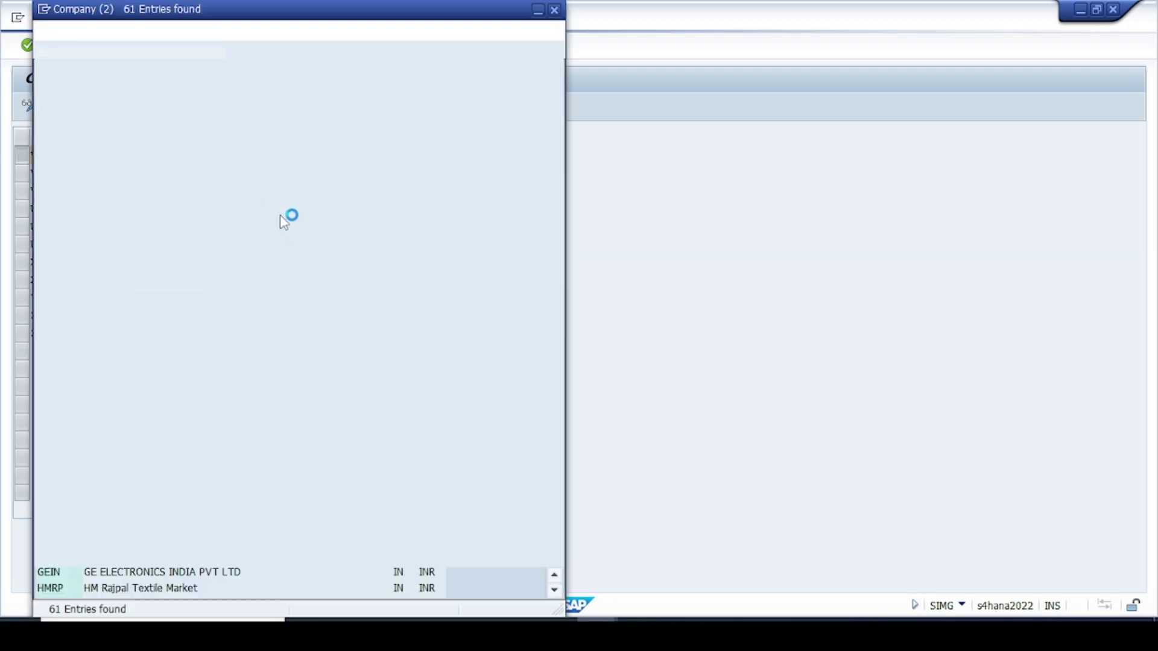
drag(300, 13, 610, 38)
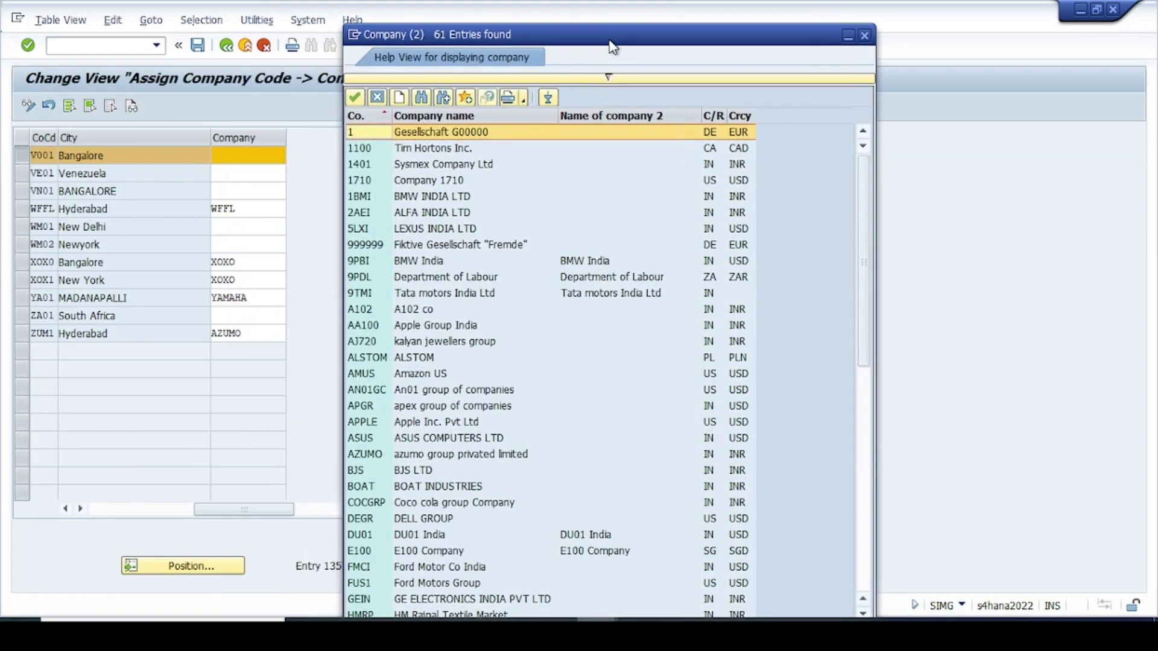
click(371, 115)
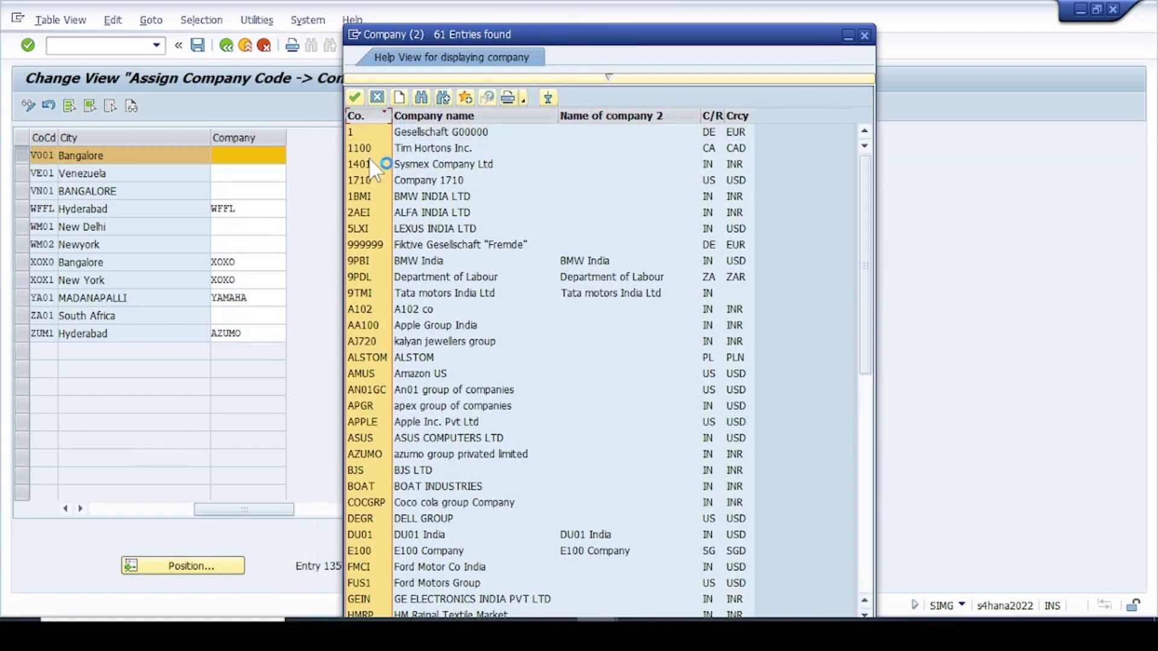
click(368, 115)
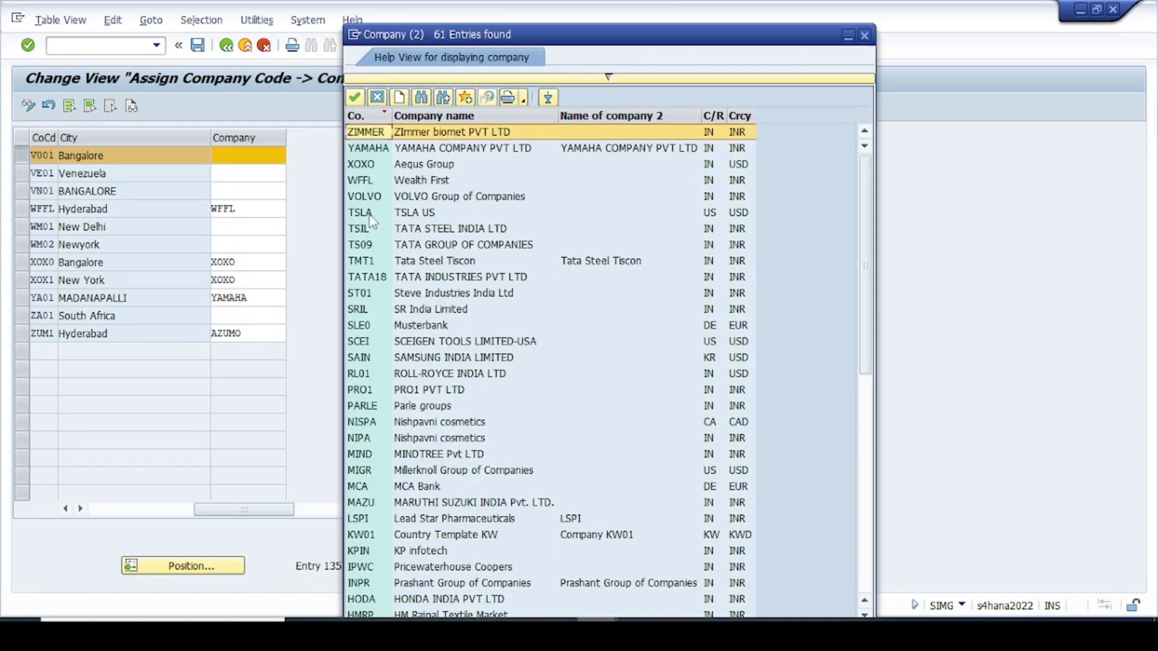
click(365, 198)
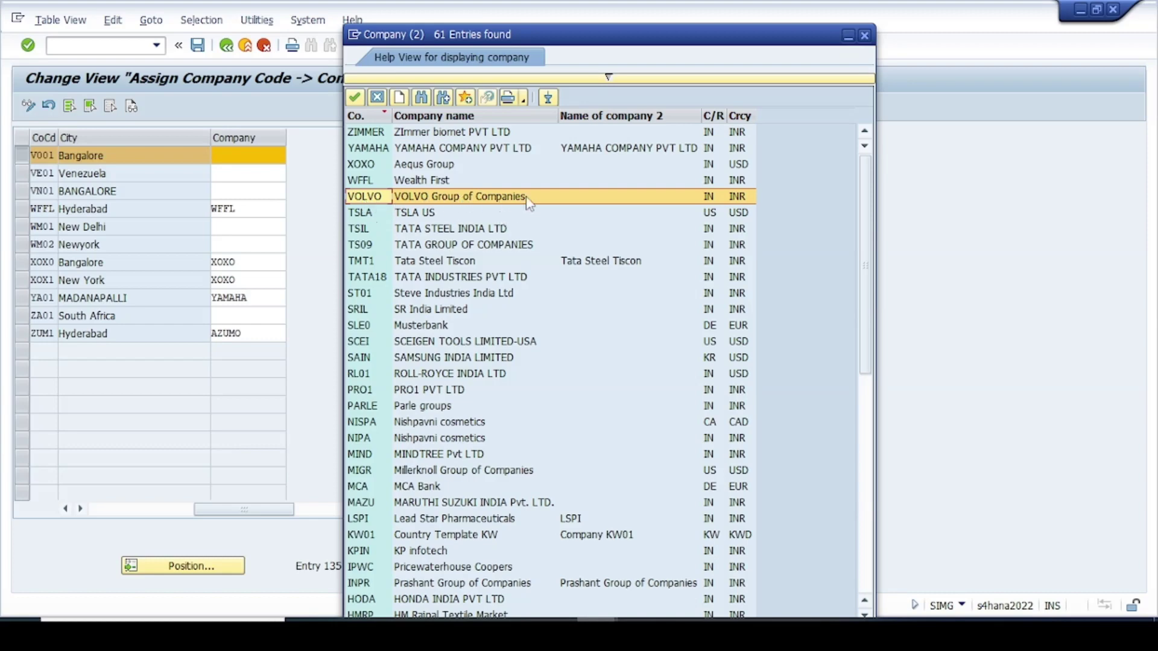
double_click(377, 199)
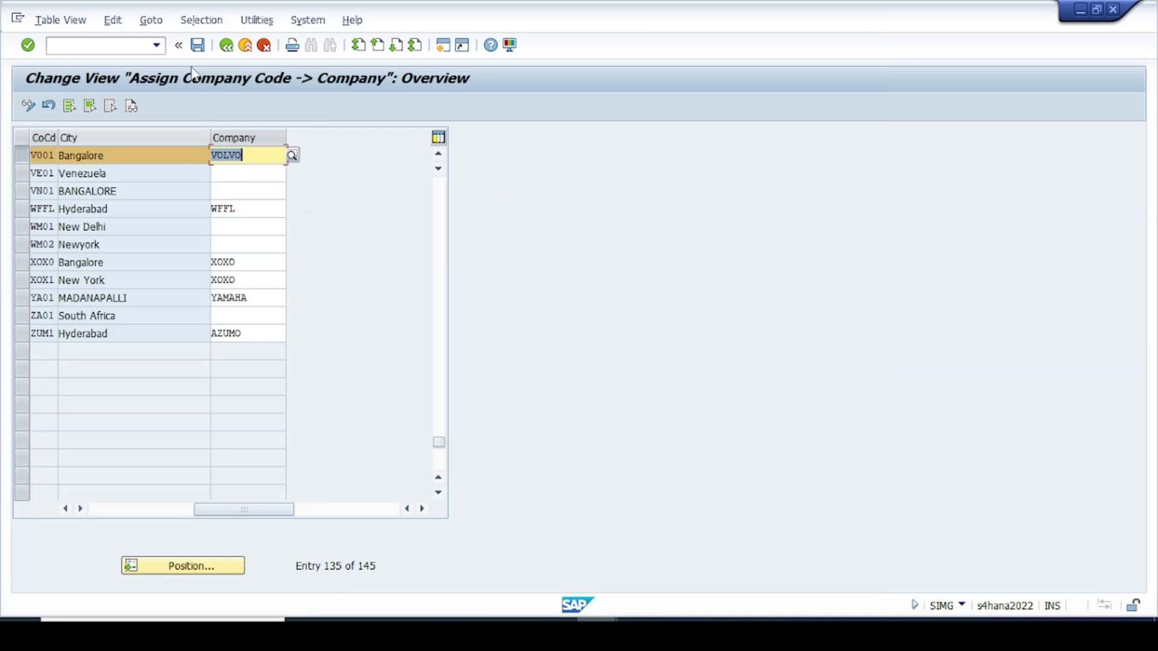
Save the company assignment in the existing customizing request "Co.code V001 Org structure"
click(199, 46)
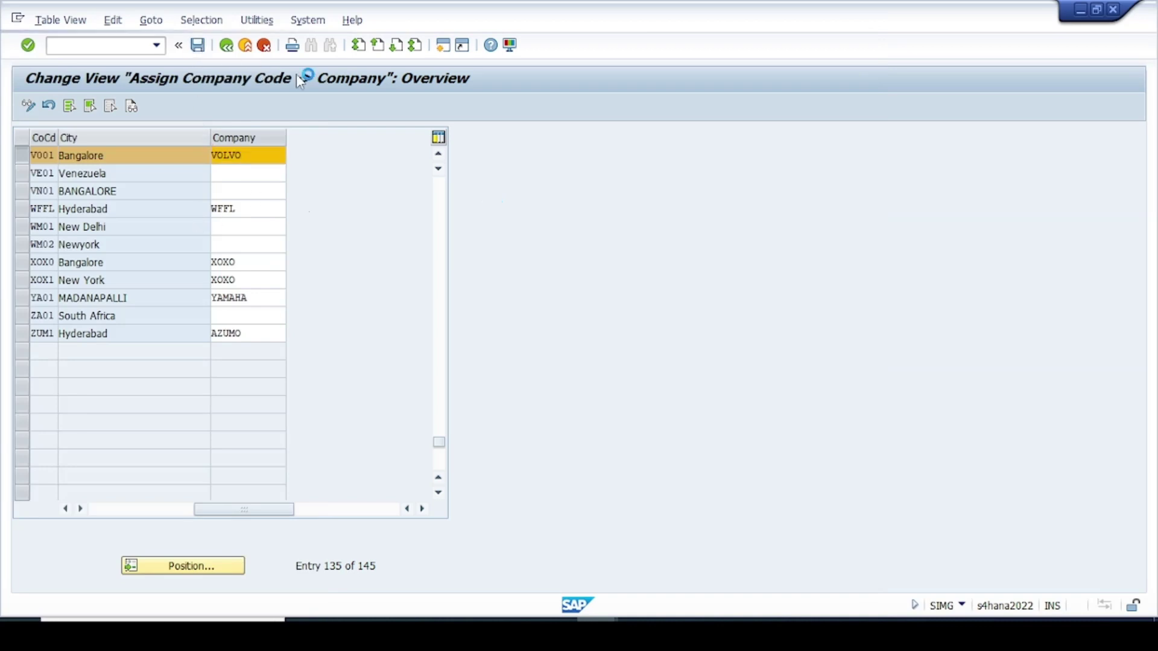
drag(300, 187, 520, 247)
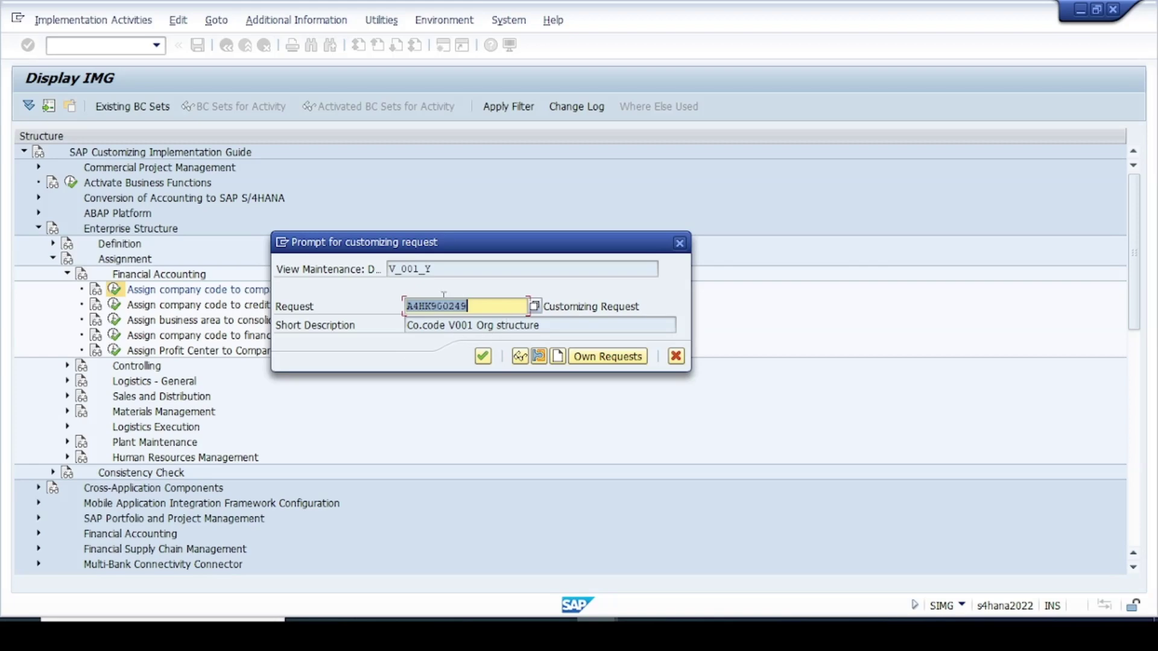
drag(486, 305, 405, 308)
key(Tab)
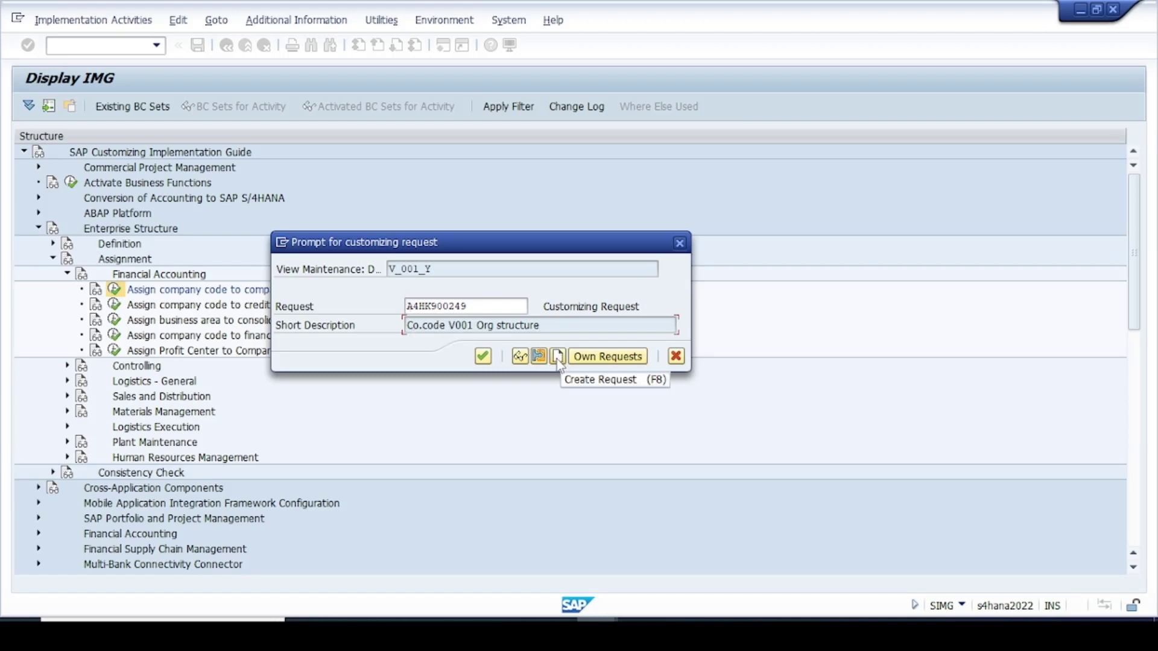
click(457, 325)
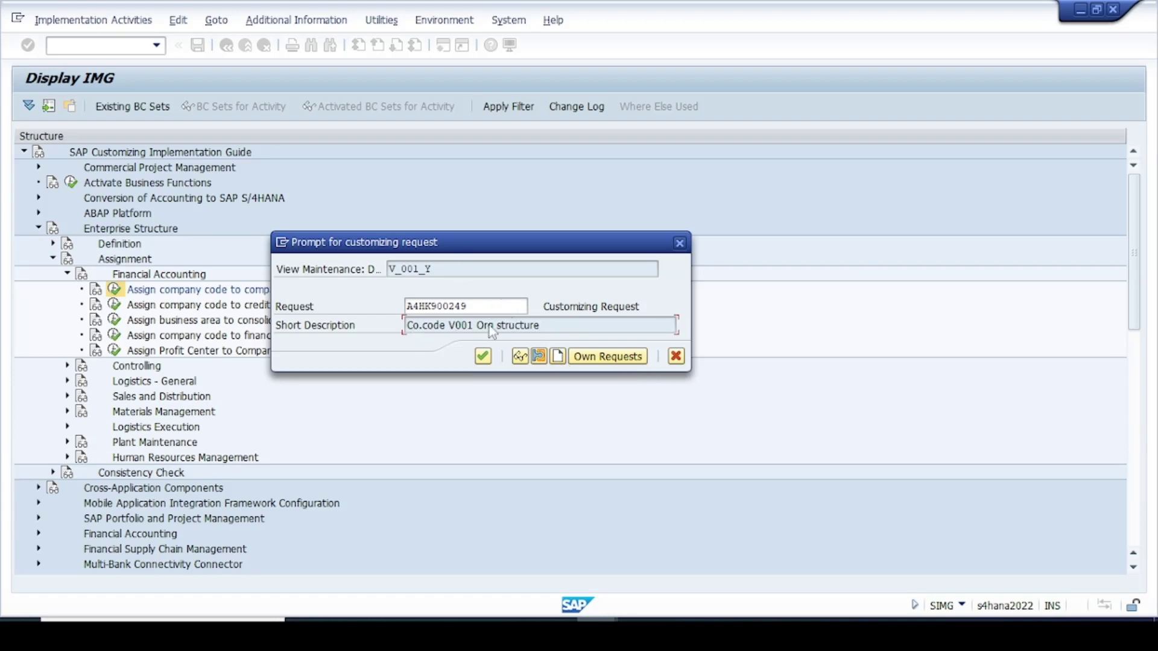
click(485, 357)
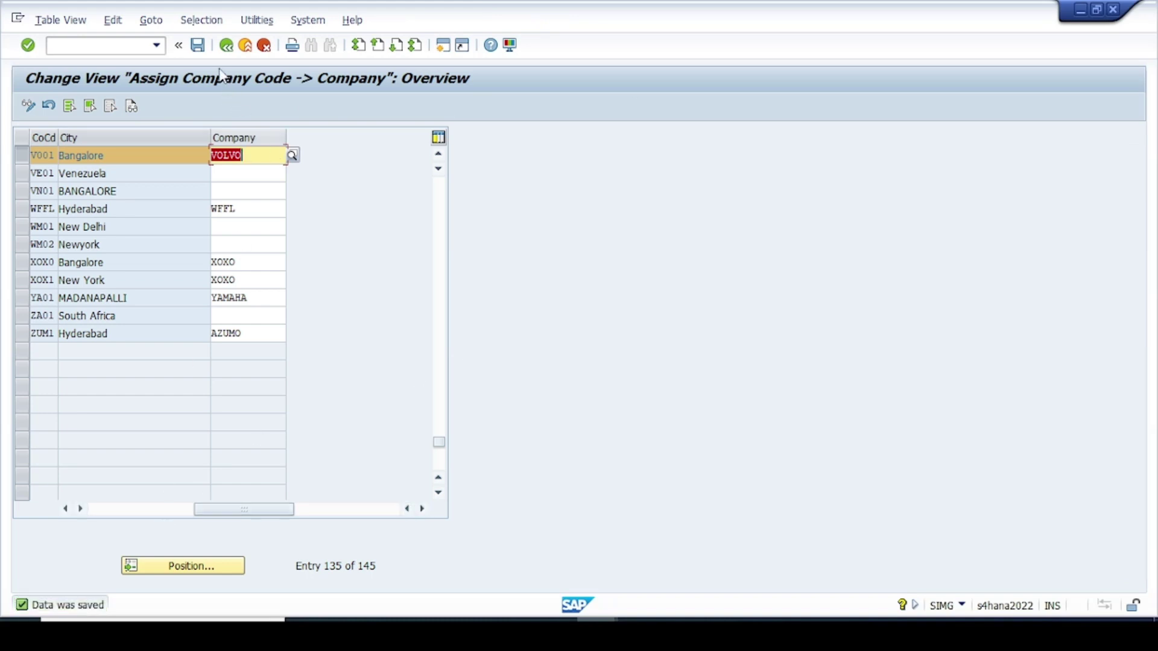
Leave the assignment overview and the implementation guide, returning to the Customizing: Execute Project screen
click(228, 49)
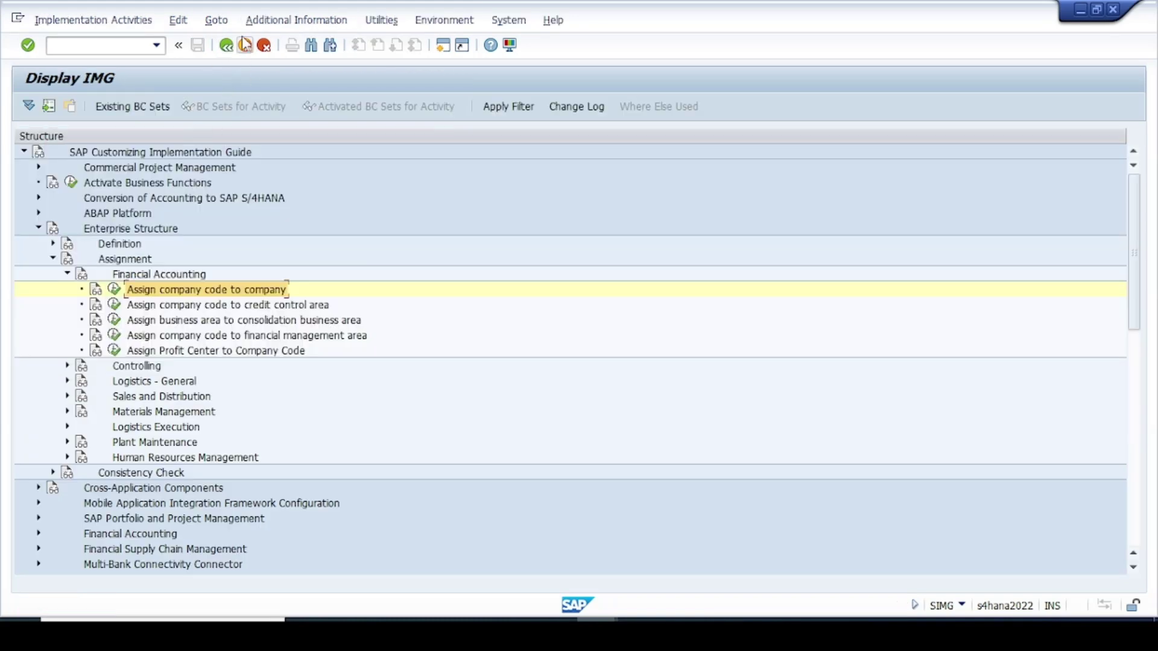
click(226, 46)
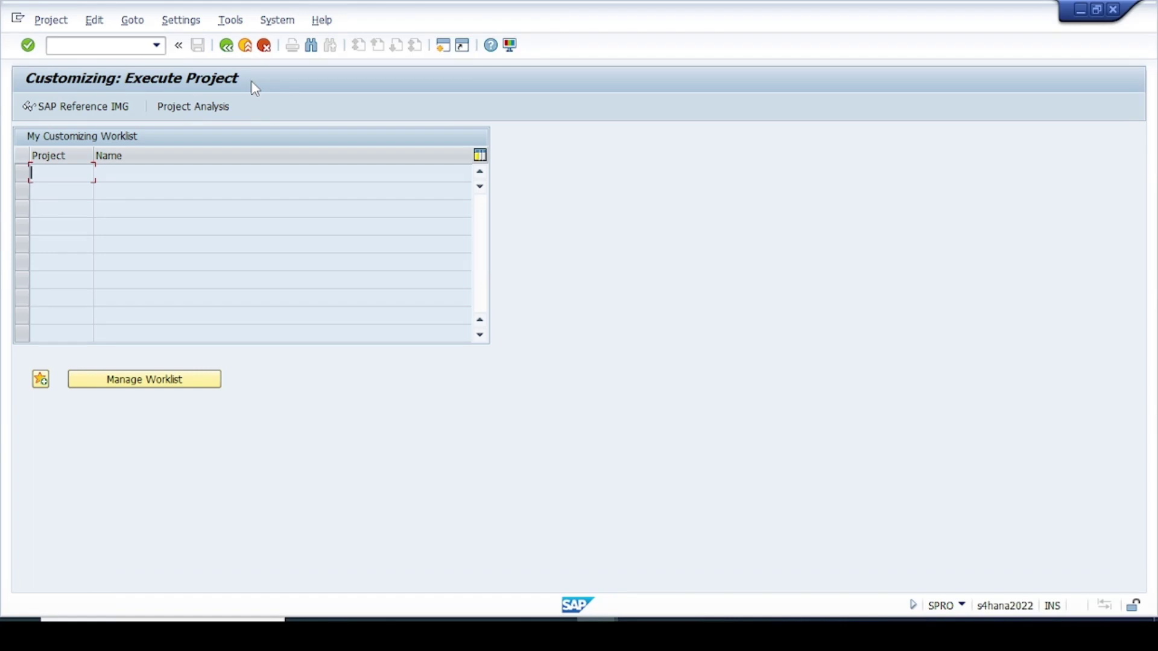